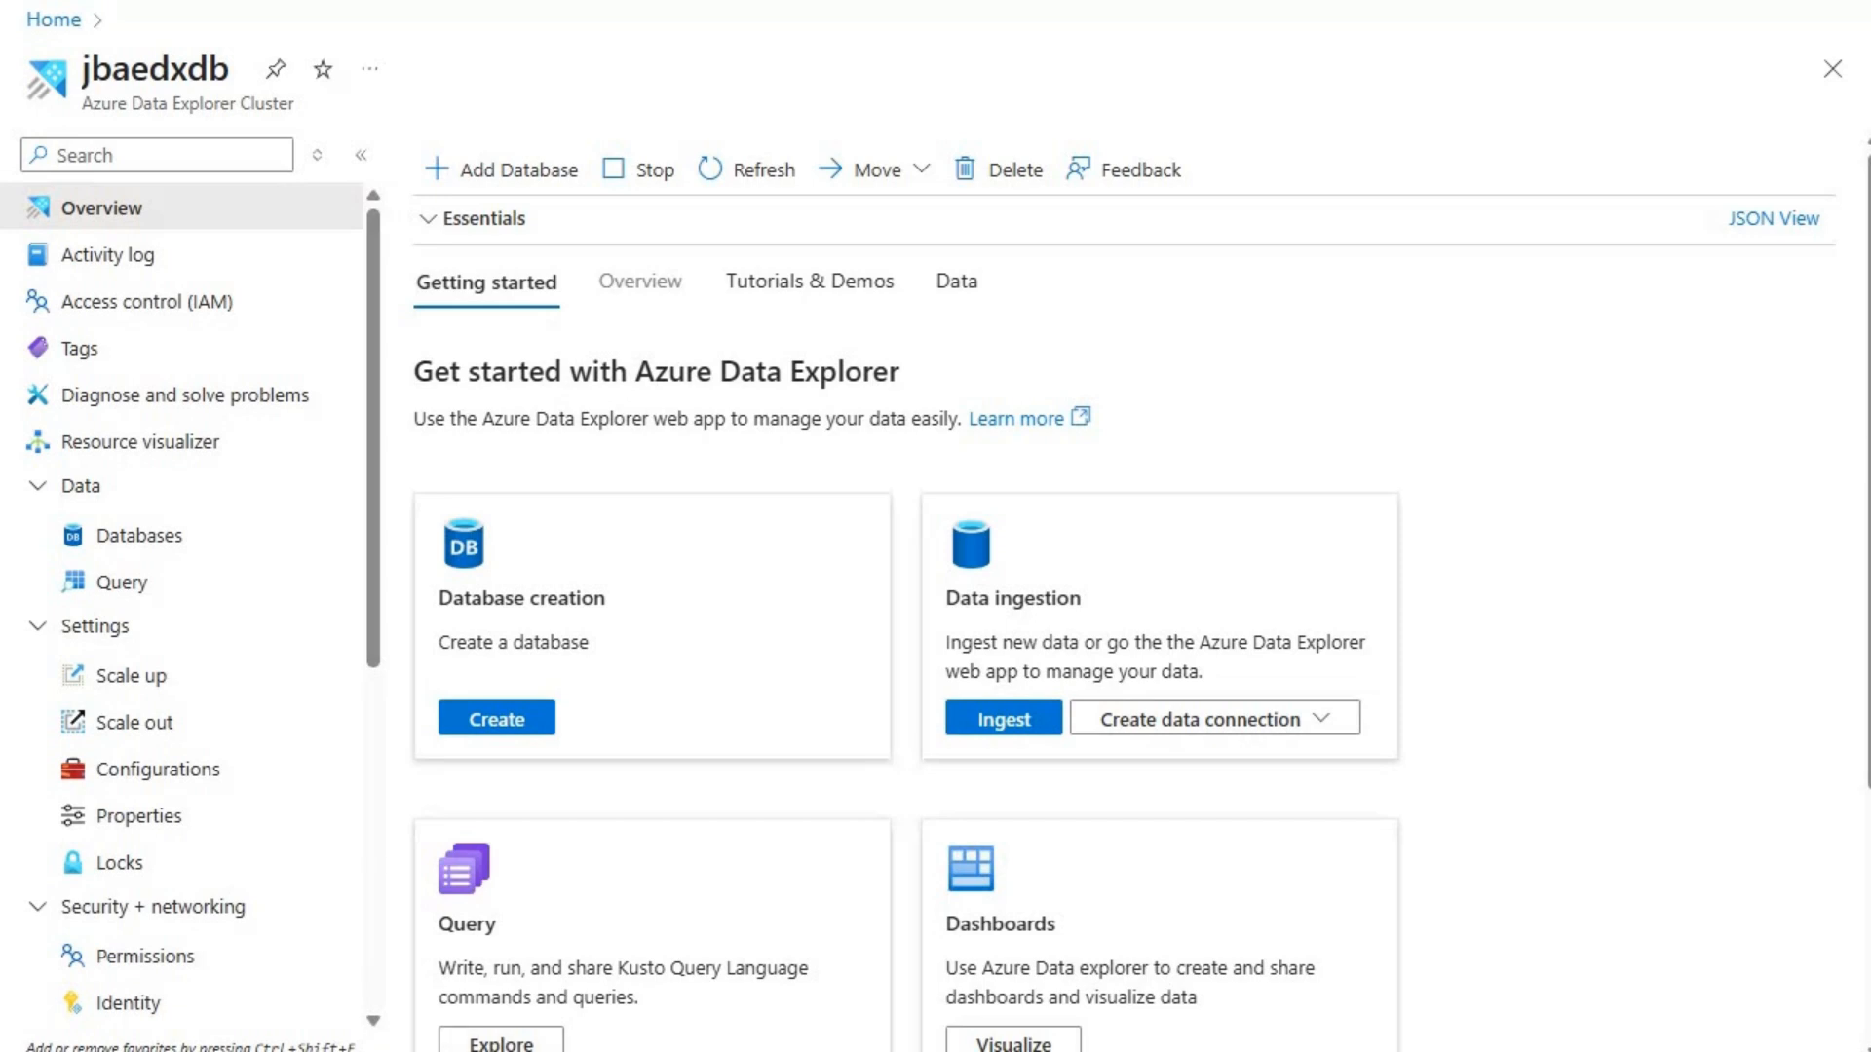
- Switch to the jbaedxstoracc storage account and create a container named aedx in it
{"action": "key", "text": "alt+Tab"}
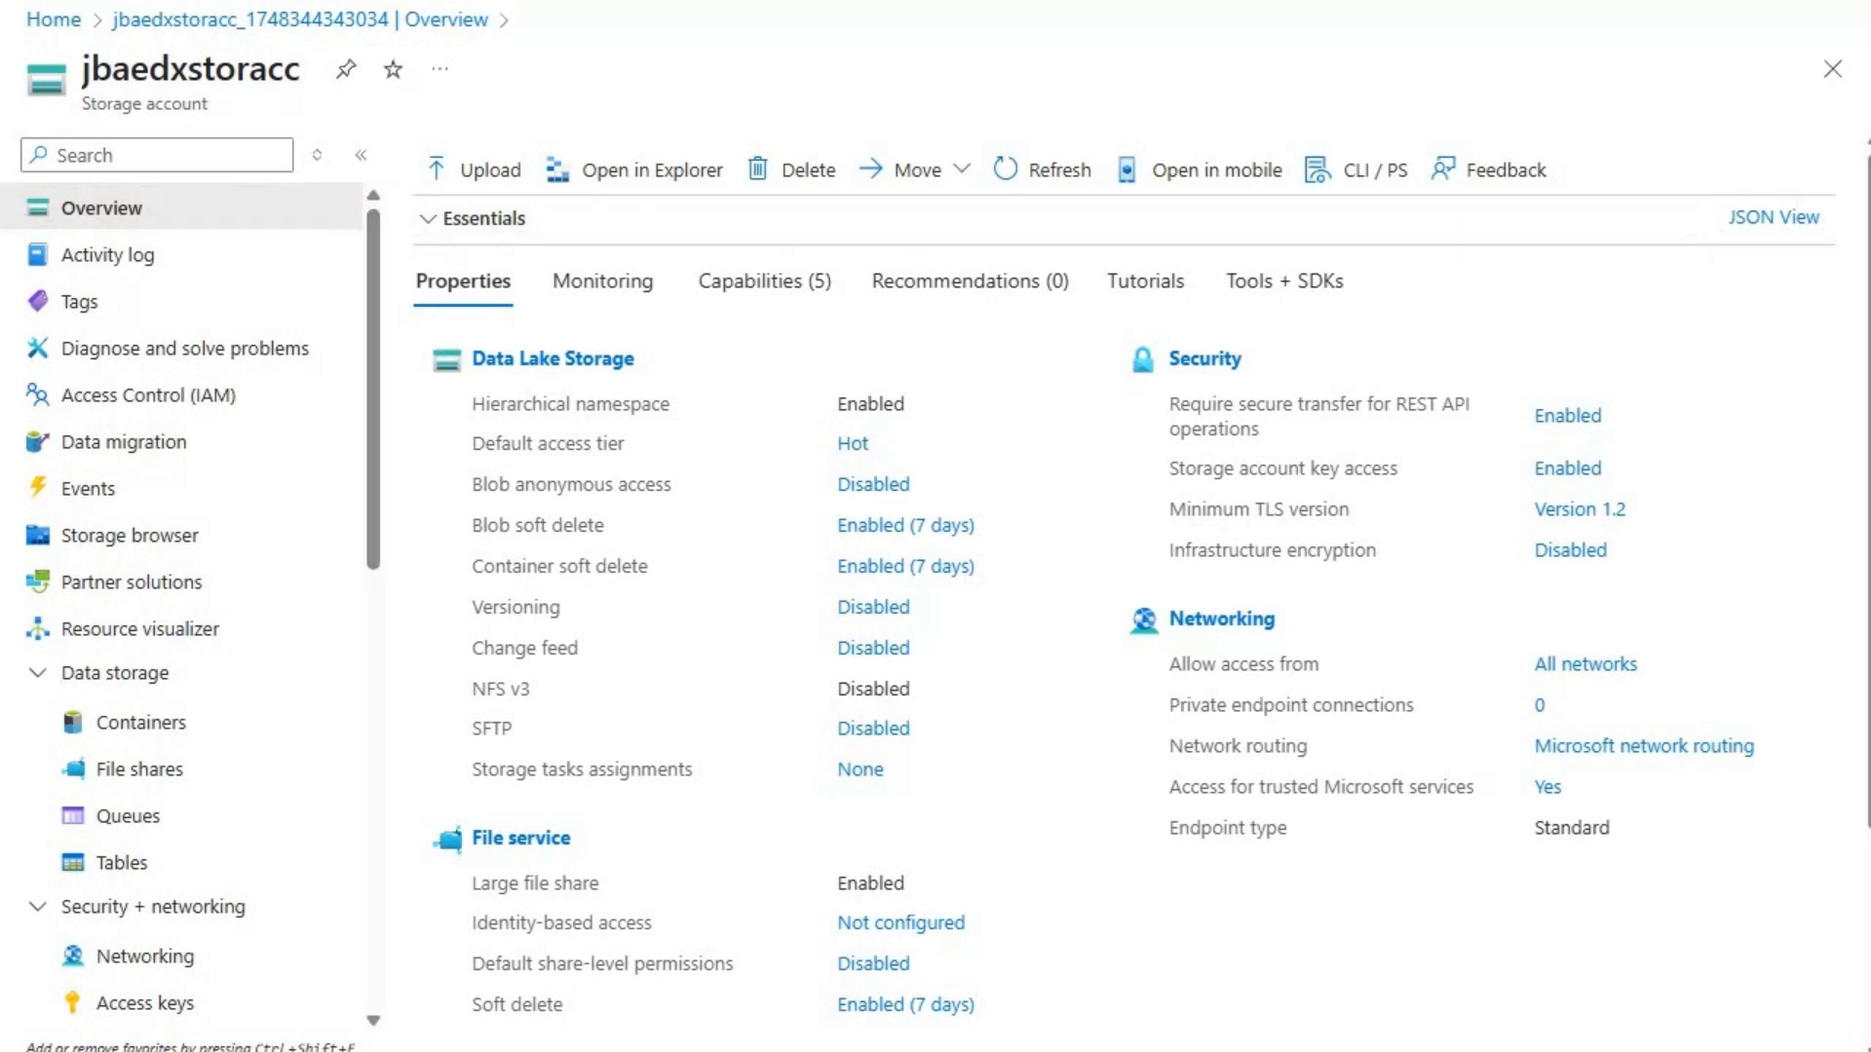
{"action": "double_click", "coordinate": [190, 69]}
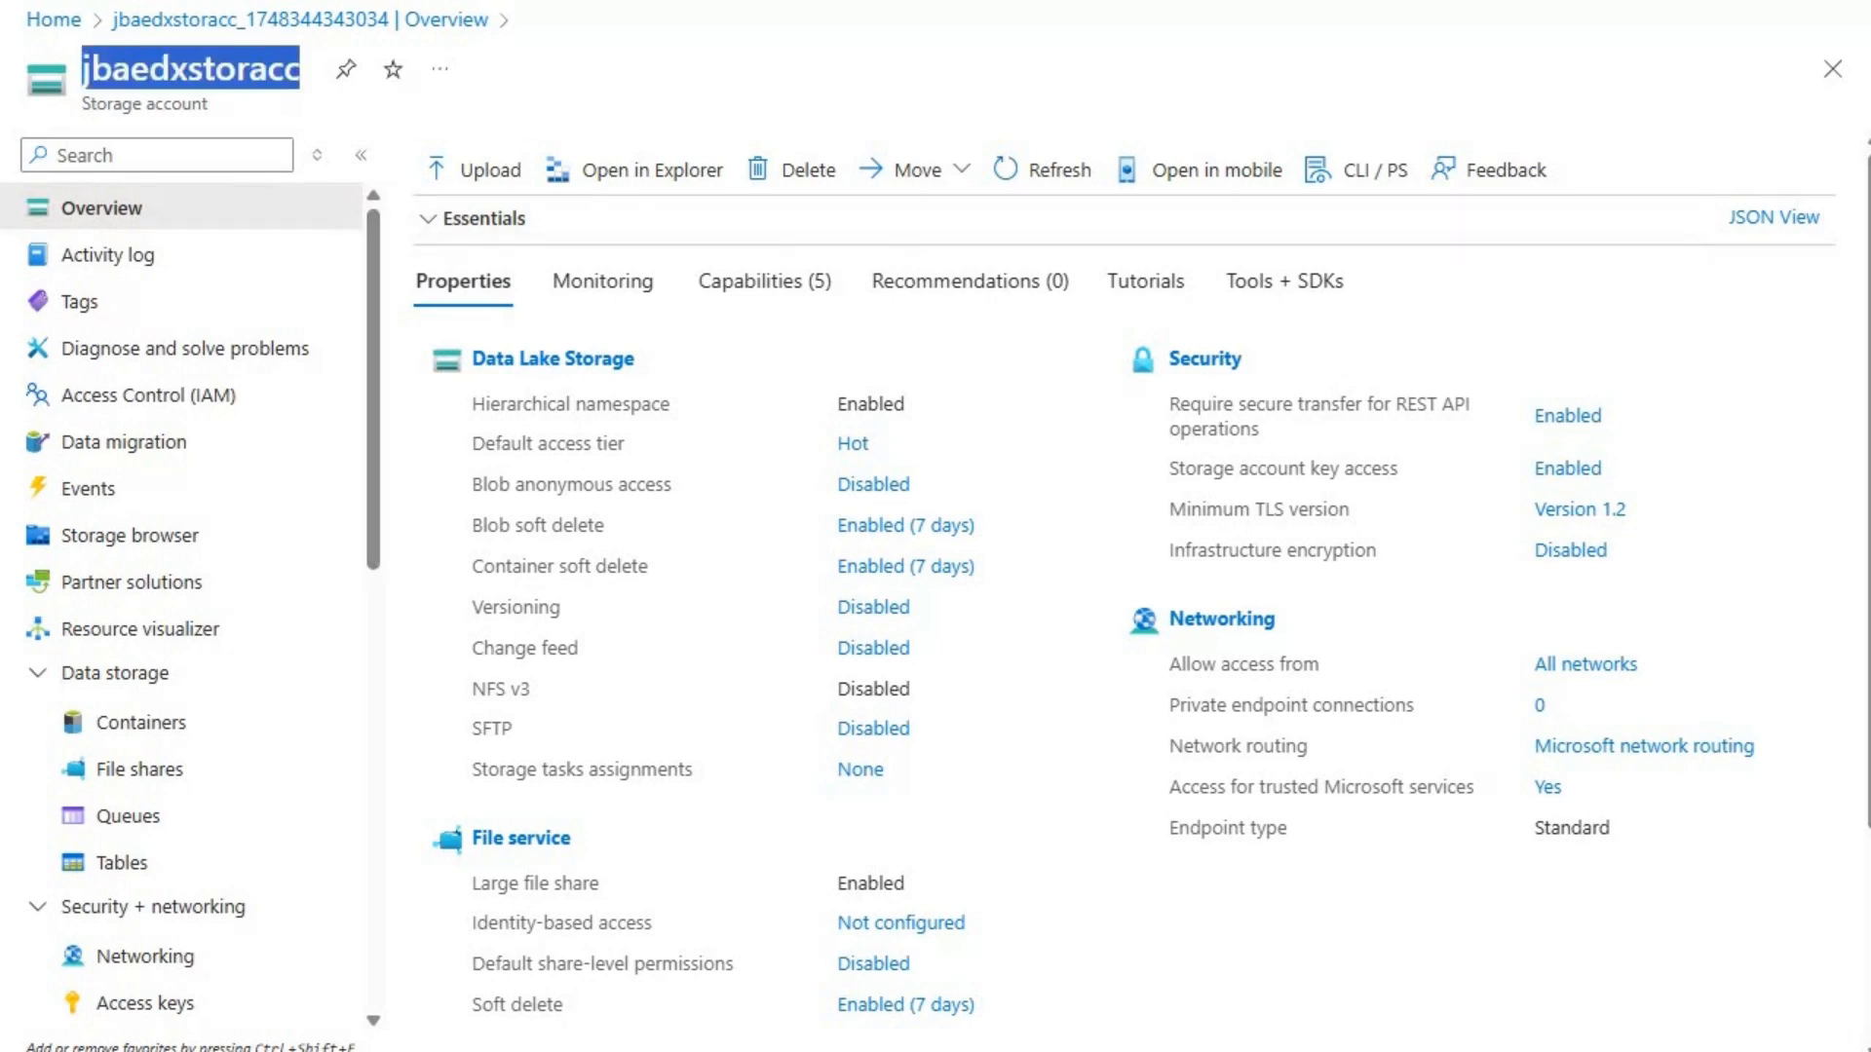
{"action": "left_click", "coordinate": [142, 722]}
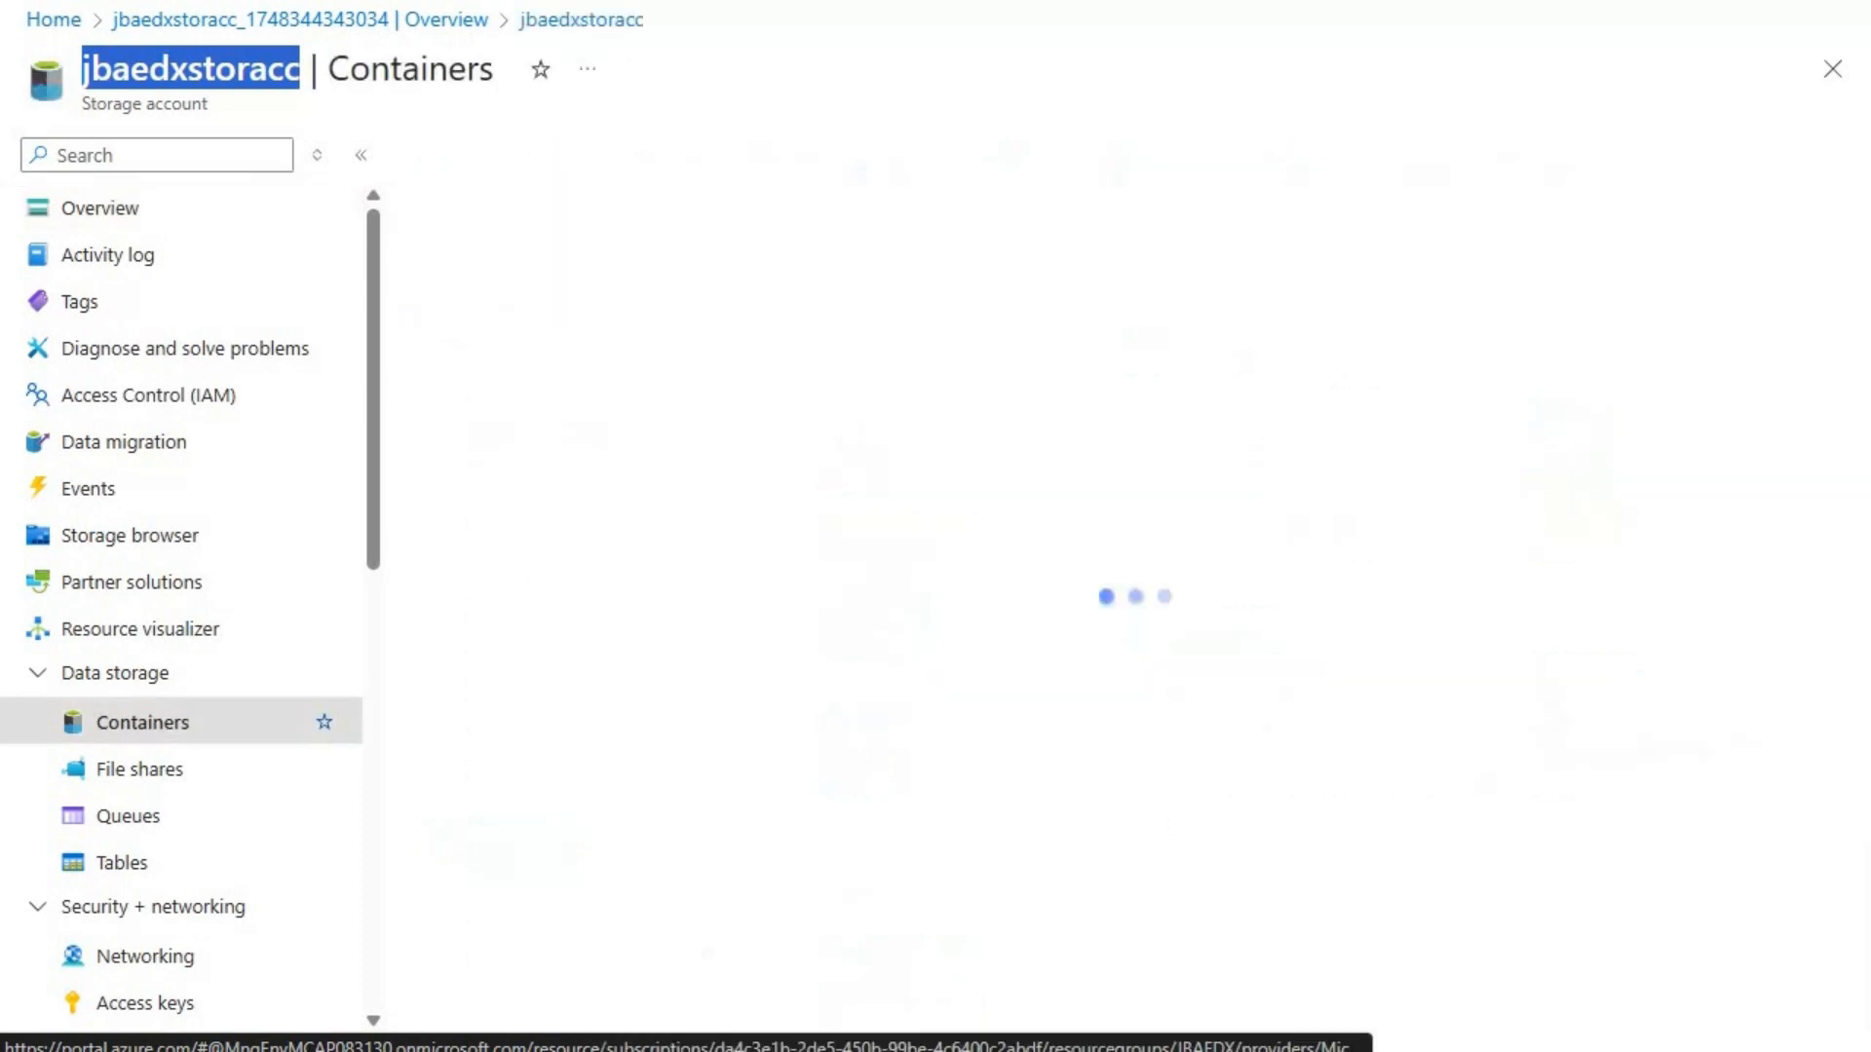
{"action": "left_click", "coordinate": [503, 166]}
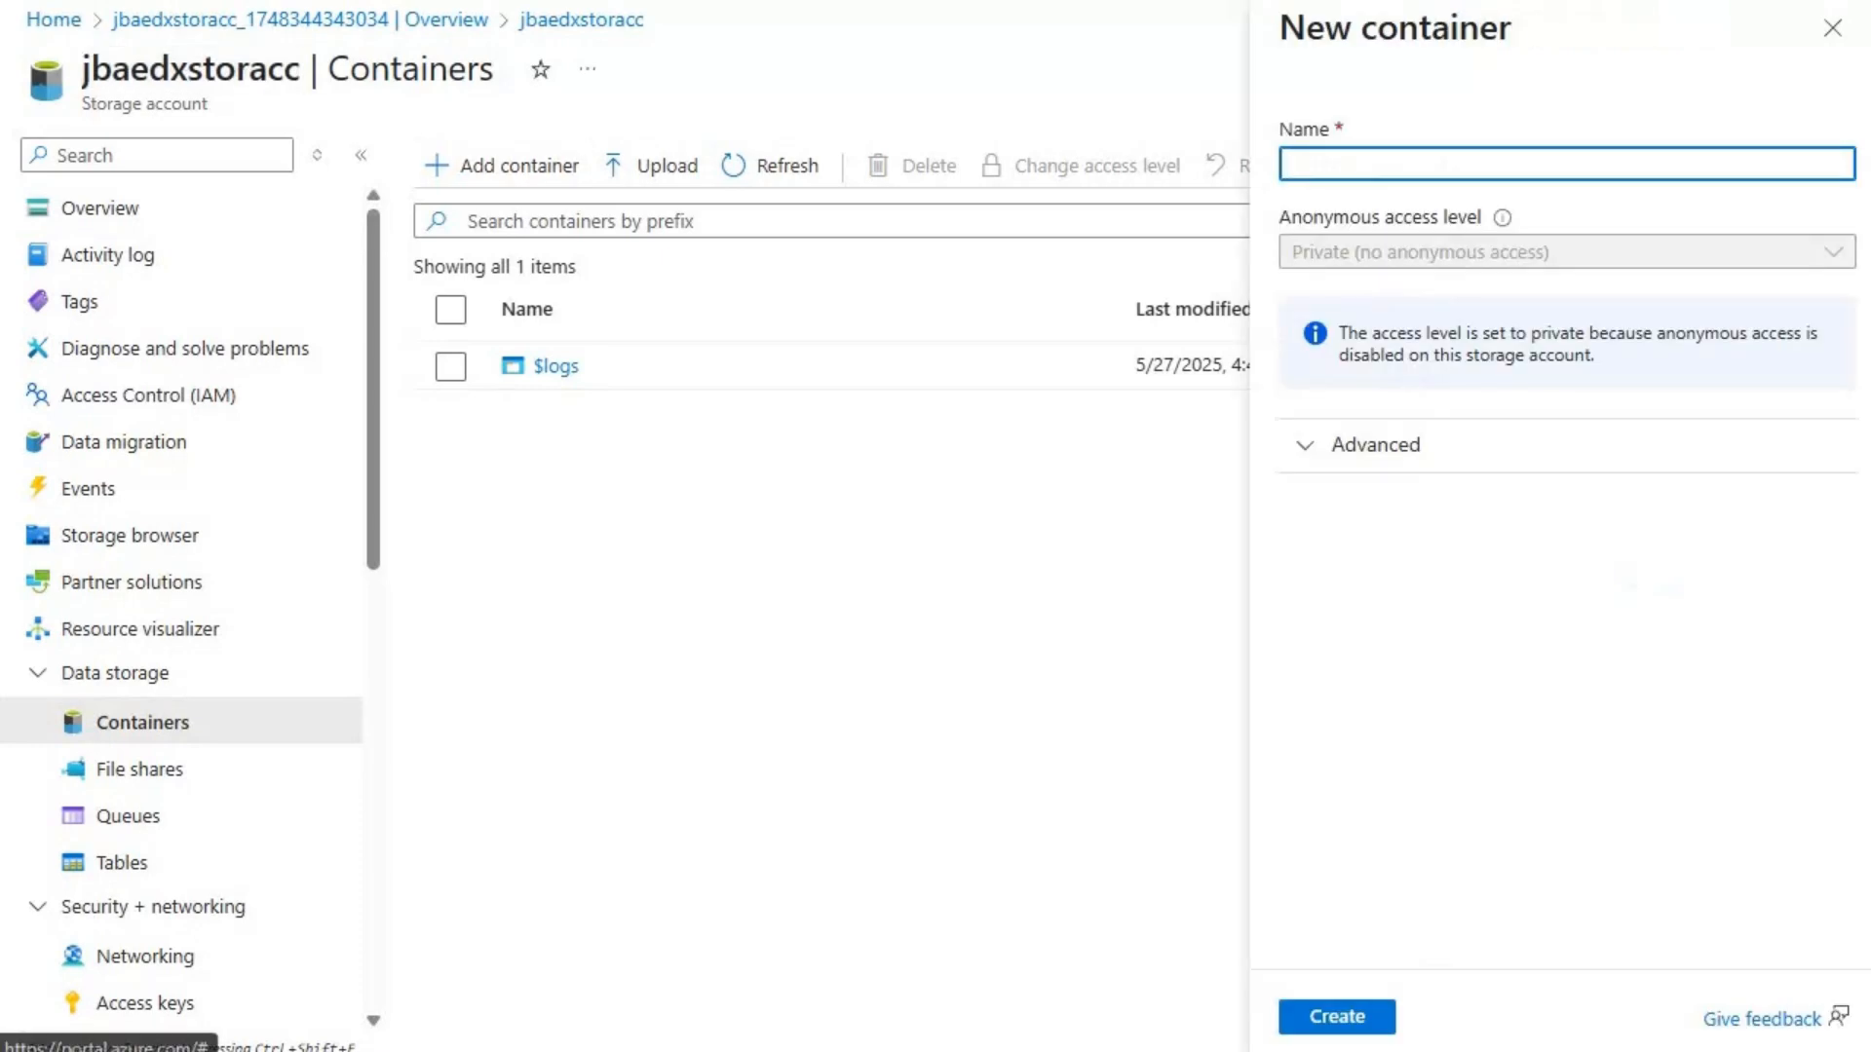
{"action": "type", "text": "aedx"}
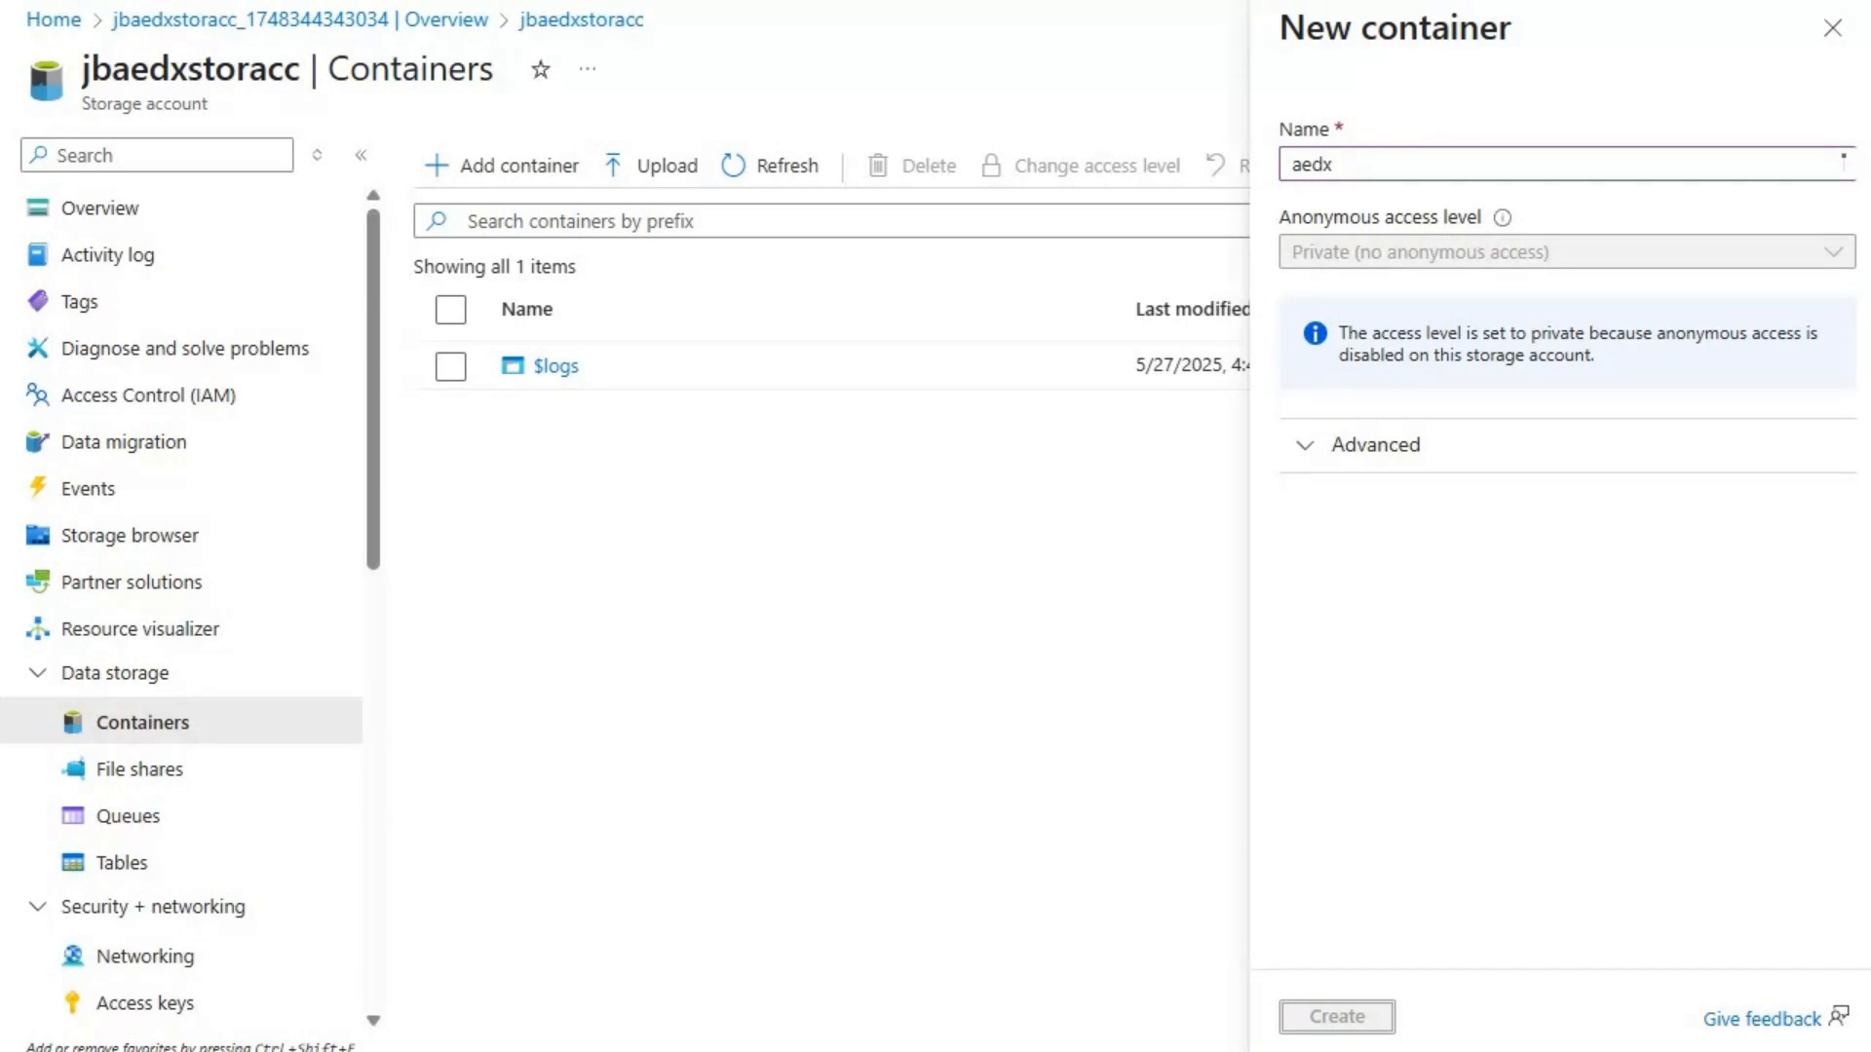
{"action": "key", "text": "Return"}
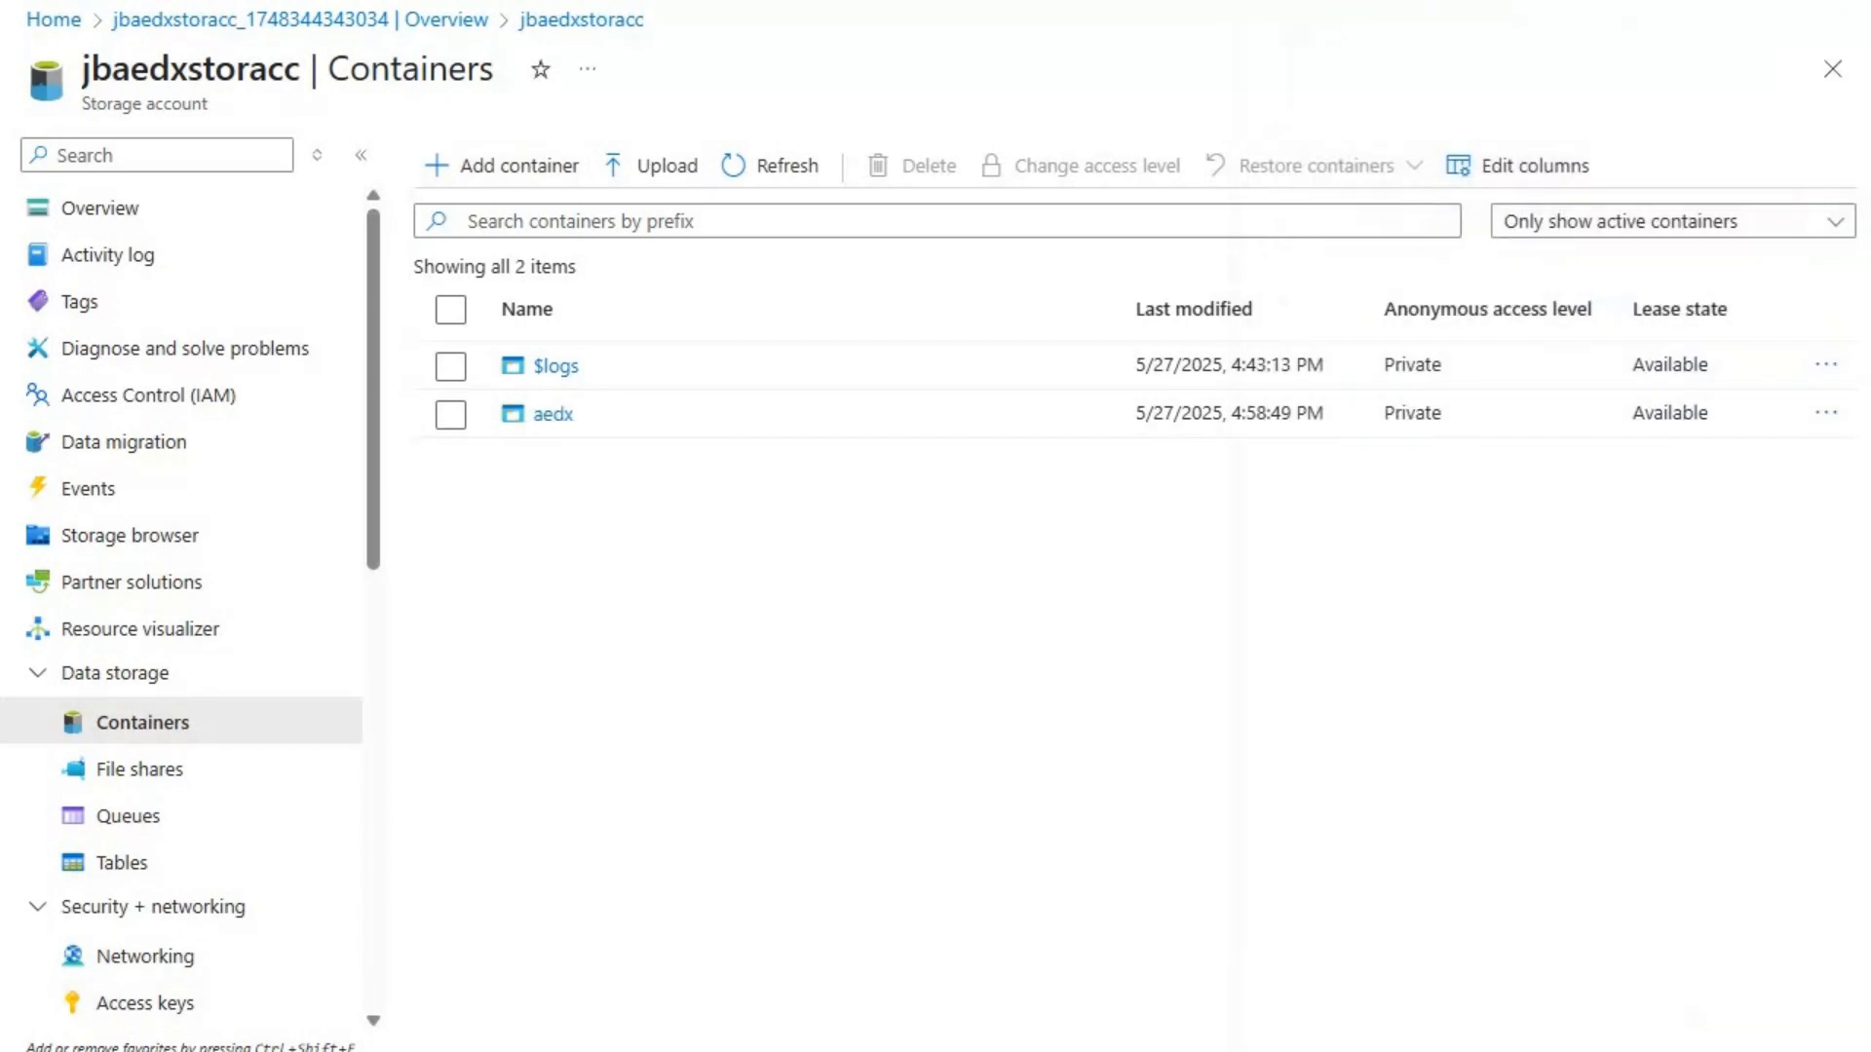
- Upload the local file Customer.json from the temp JSON folder into the aedx container
{"action": "left_click", "coordinate": [552, 414]}
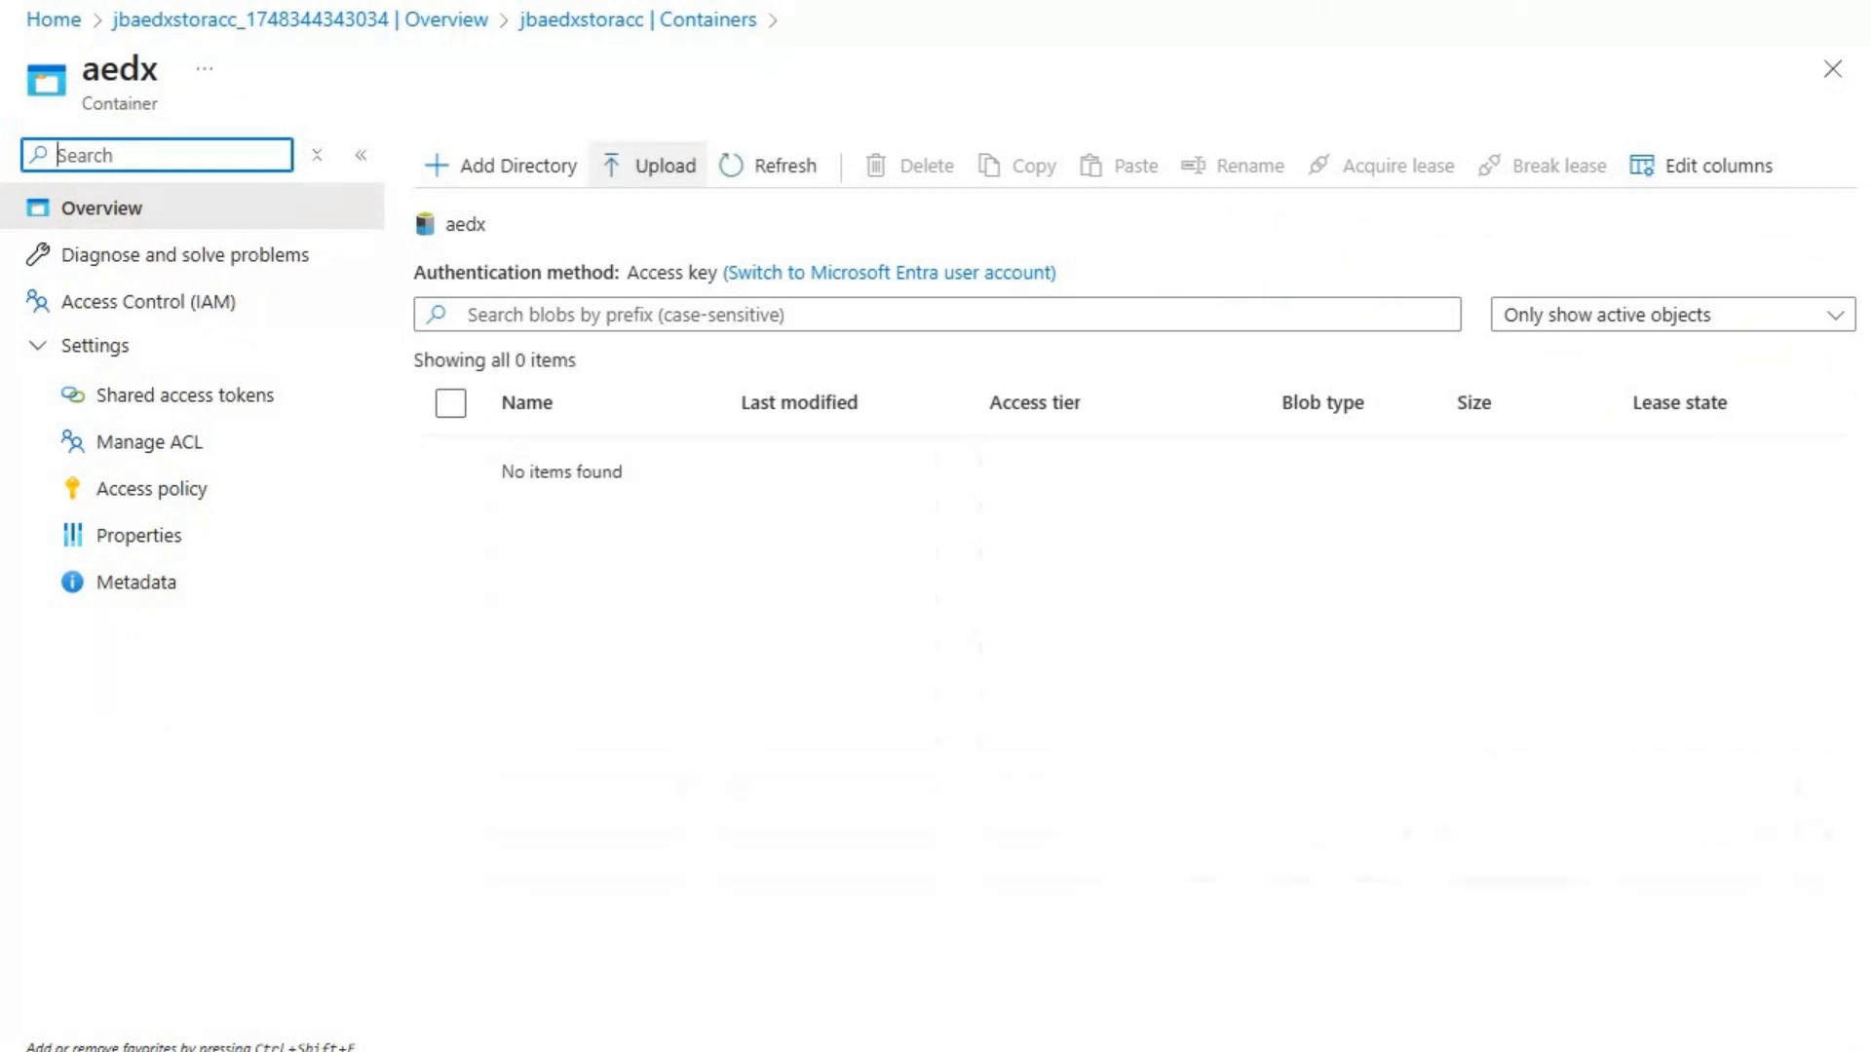
{"action": "left_click", "coordinate": [648, 166]}
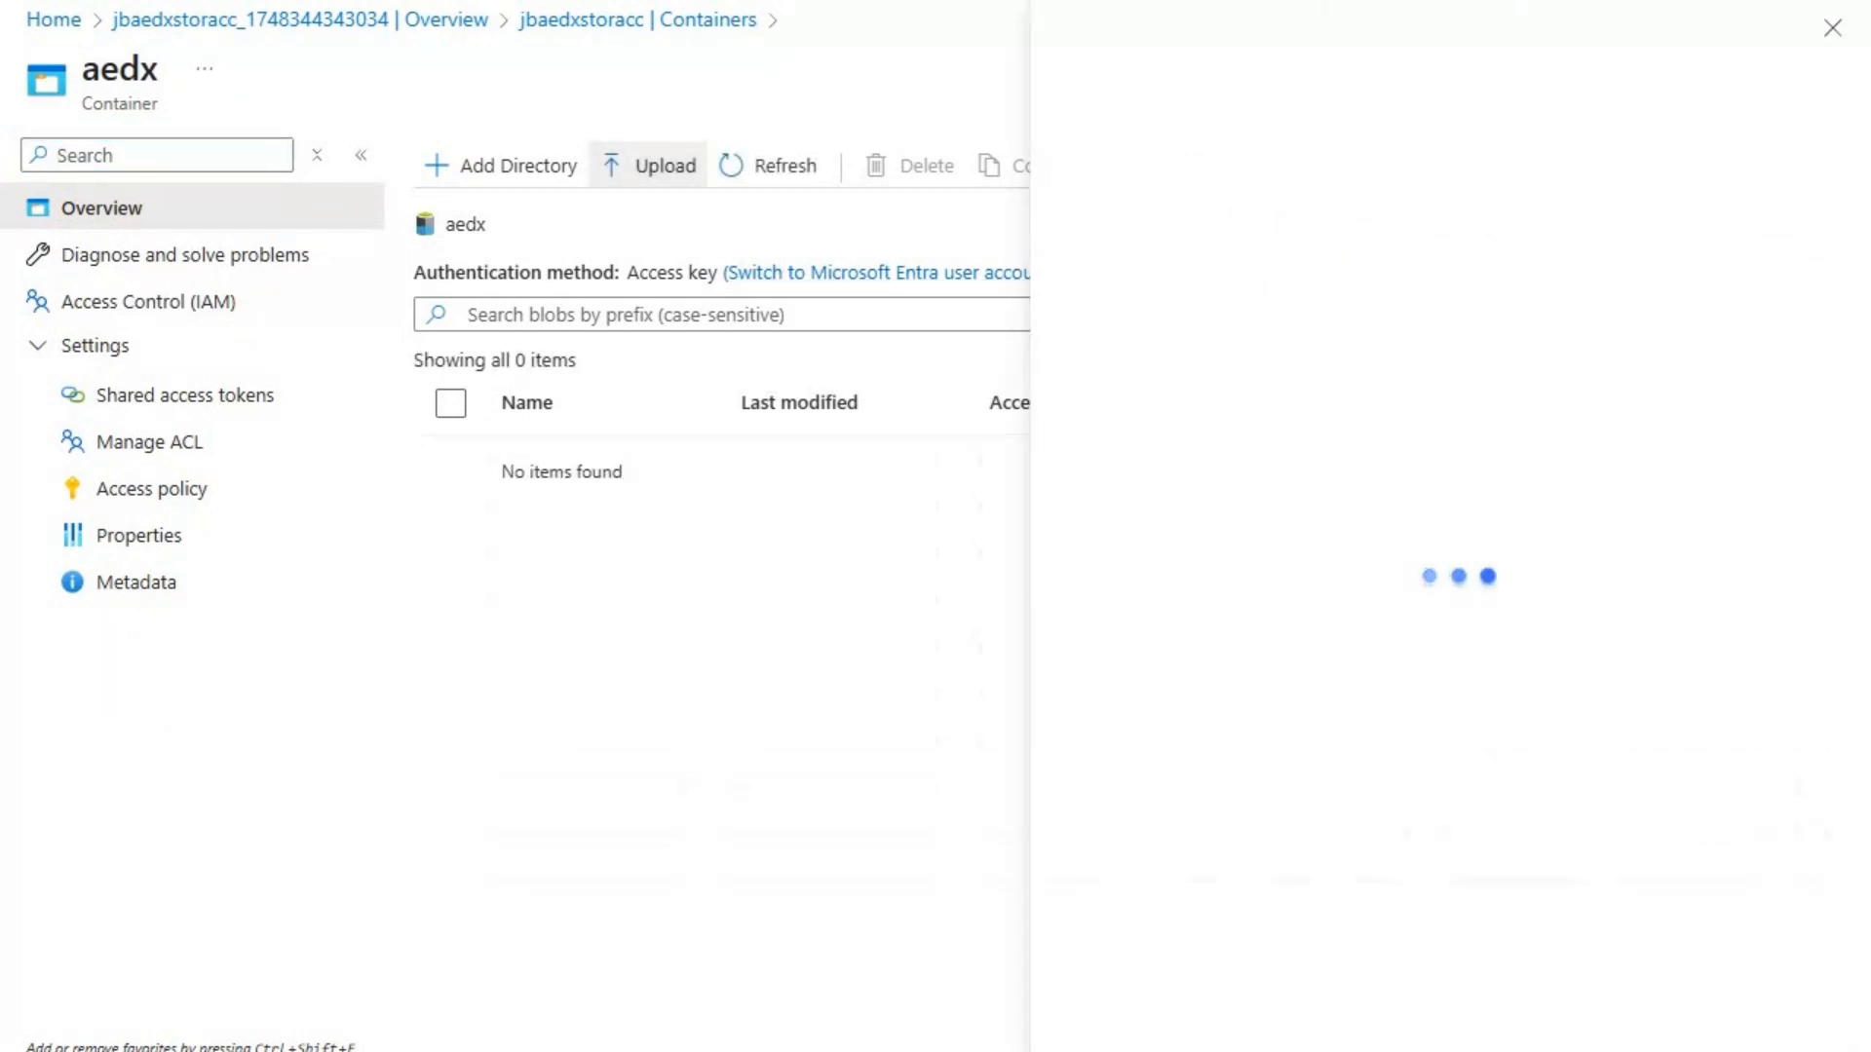
{"action": "mouse_move", "coordinate": [930, 1050]}
{"action": "left_click", "coordinate": [926, 1013]}
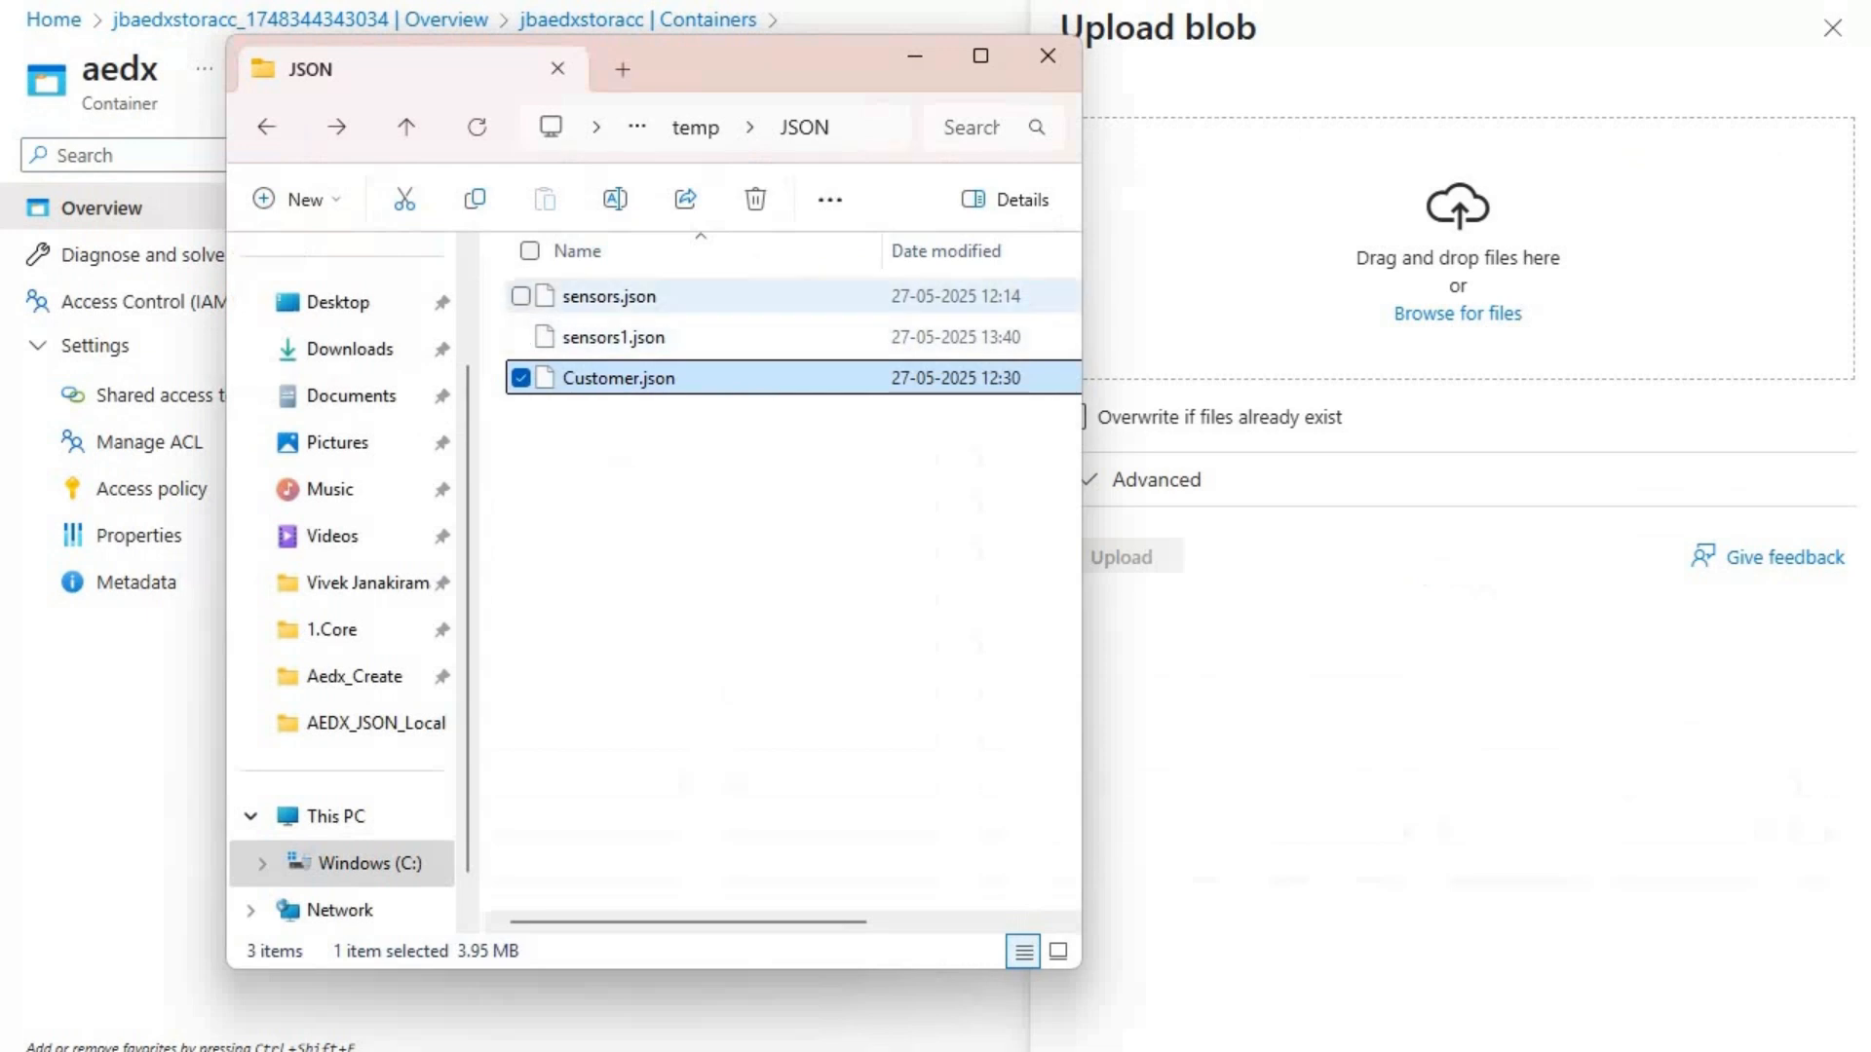
{"action": "left_click_drag", "start_coordinate": [619, 378], "coordinate": [1432, 234]}
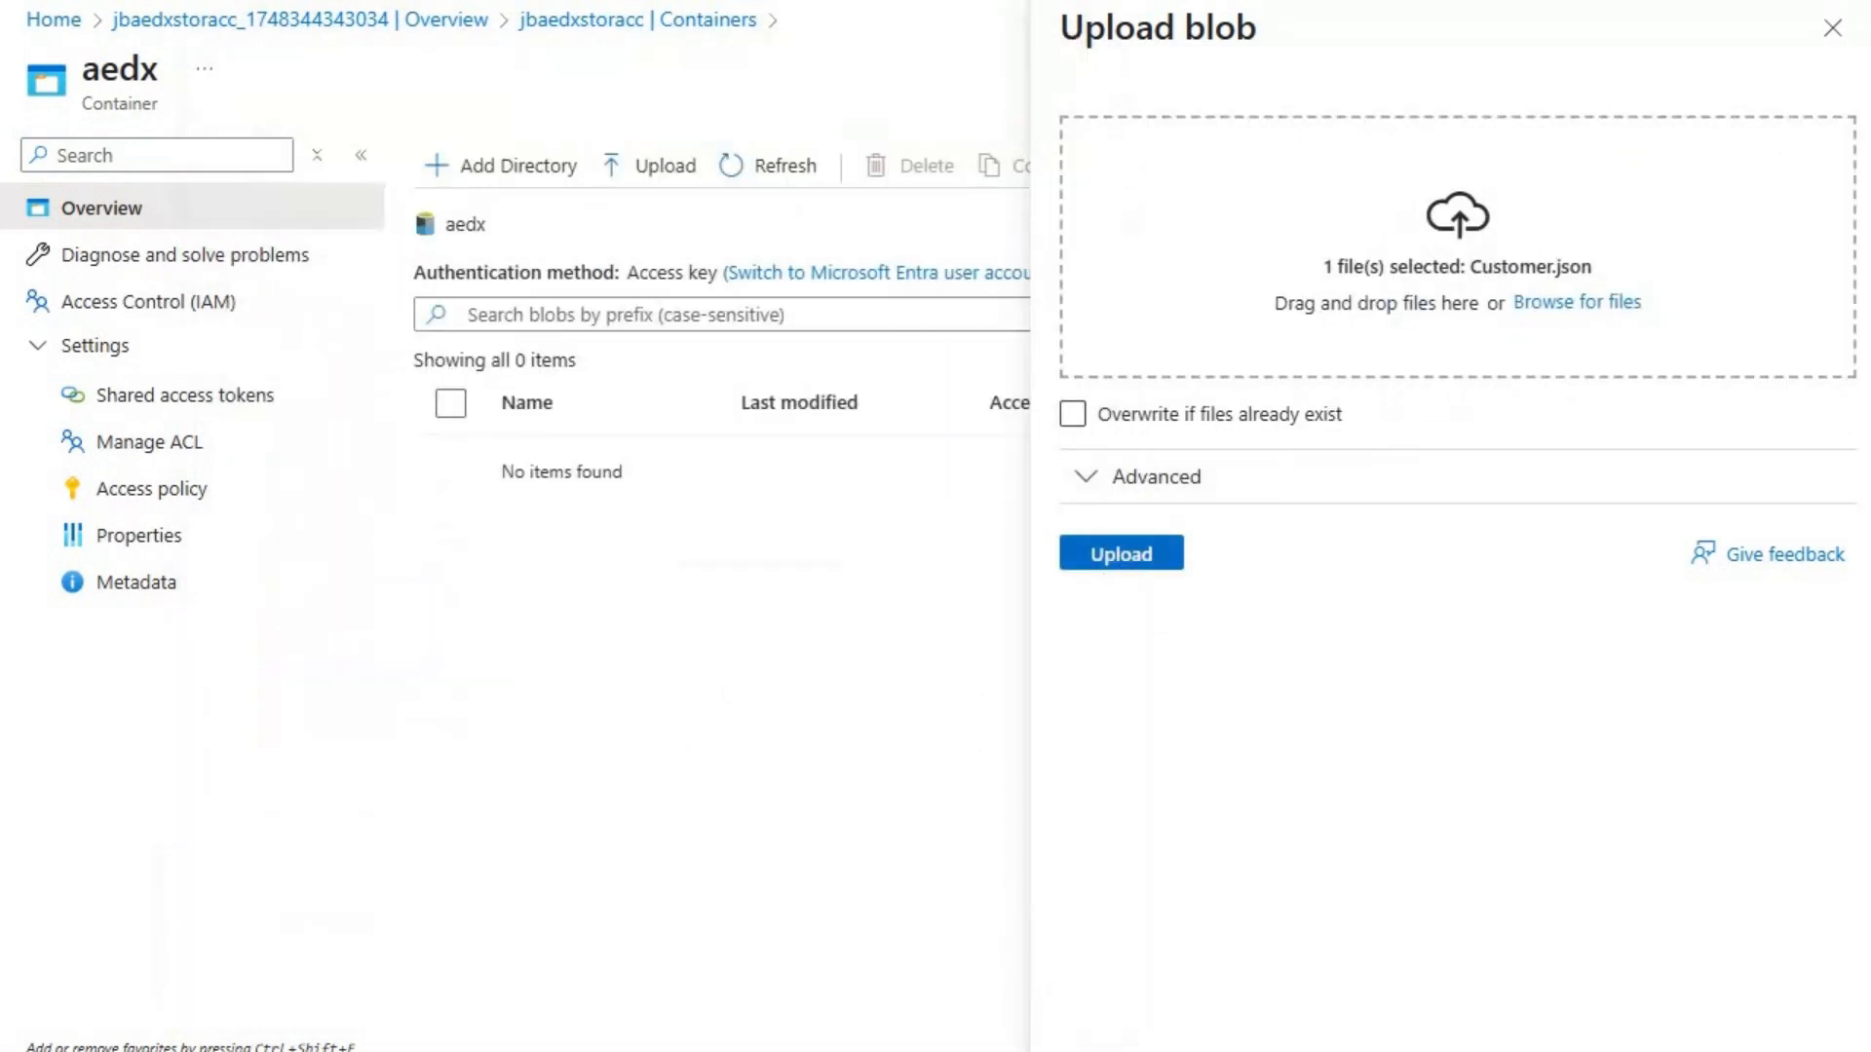
{"action": "left_click", "coordinate": [1120, 554]}
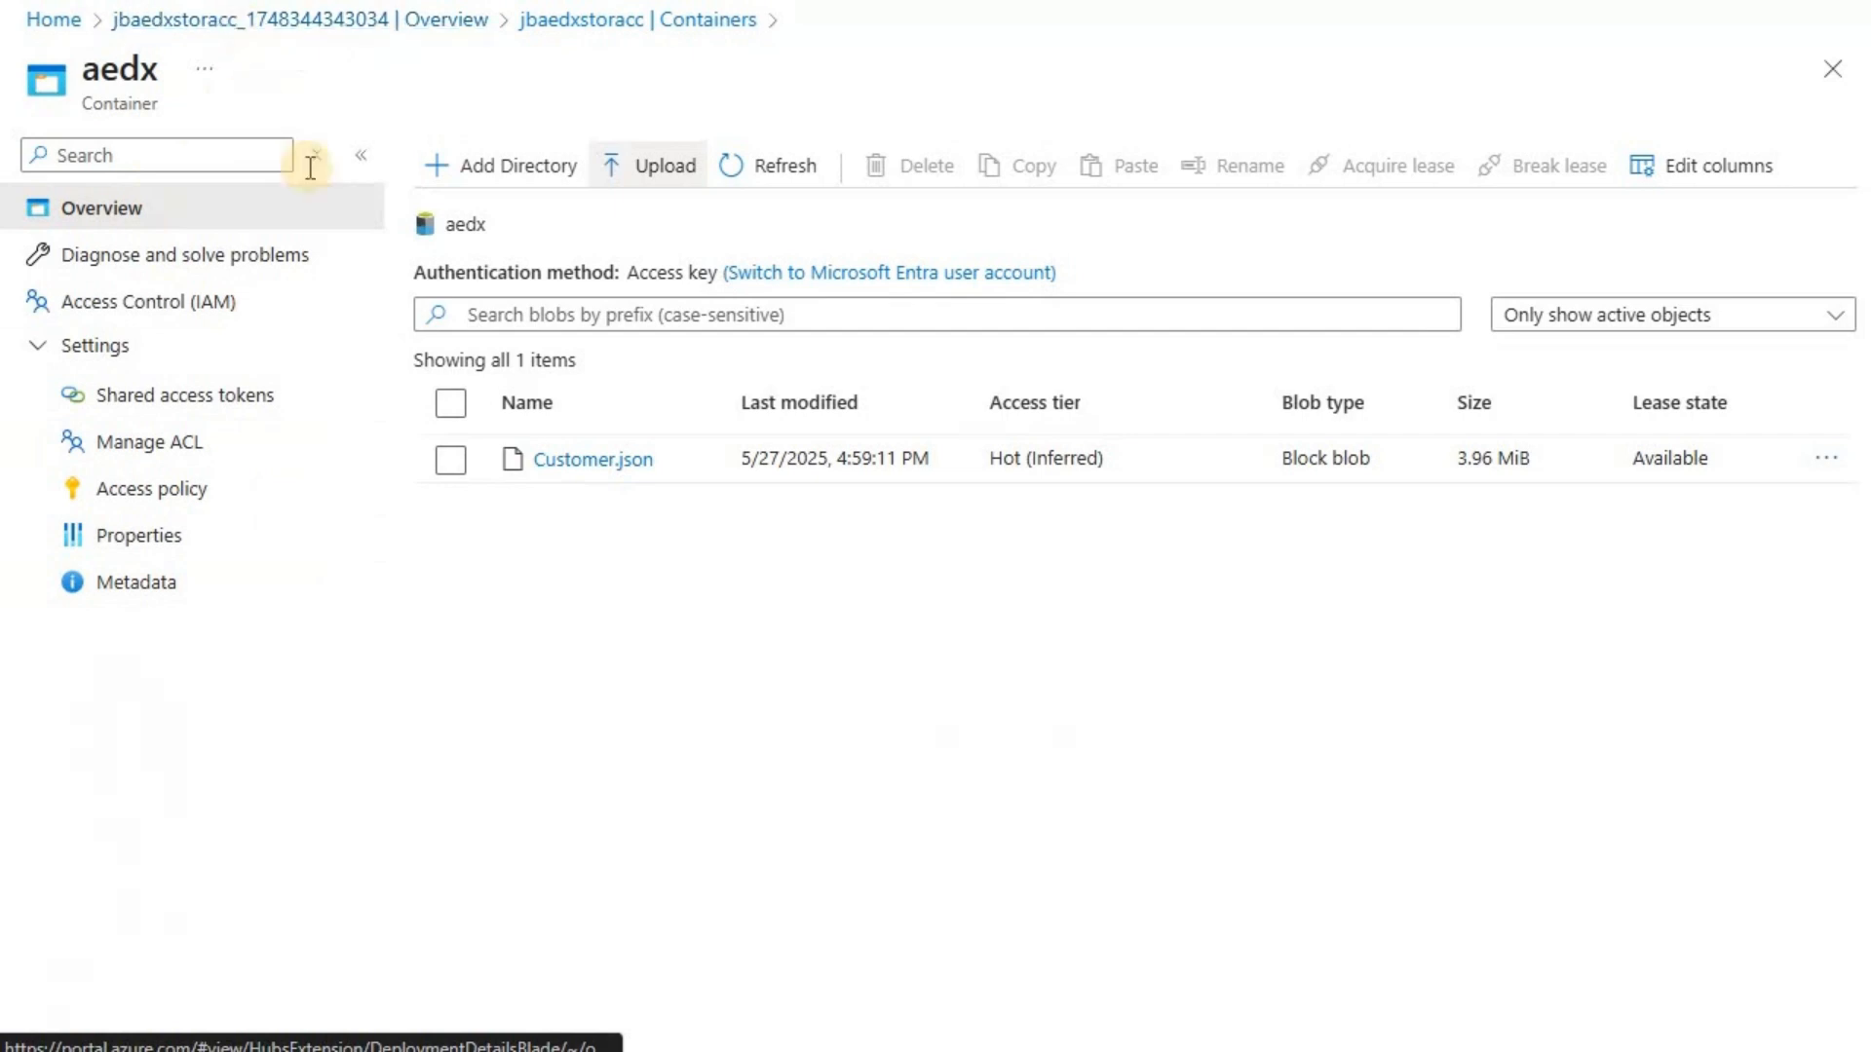
- Start a new role assignment in the access control (IAM) settings of the jbaedxstoracc storage account
{"action": "left_click", "coordinate": [49, 24]}
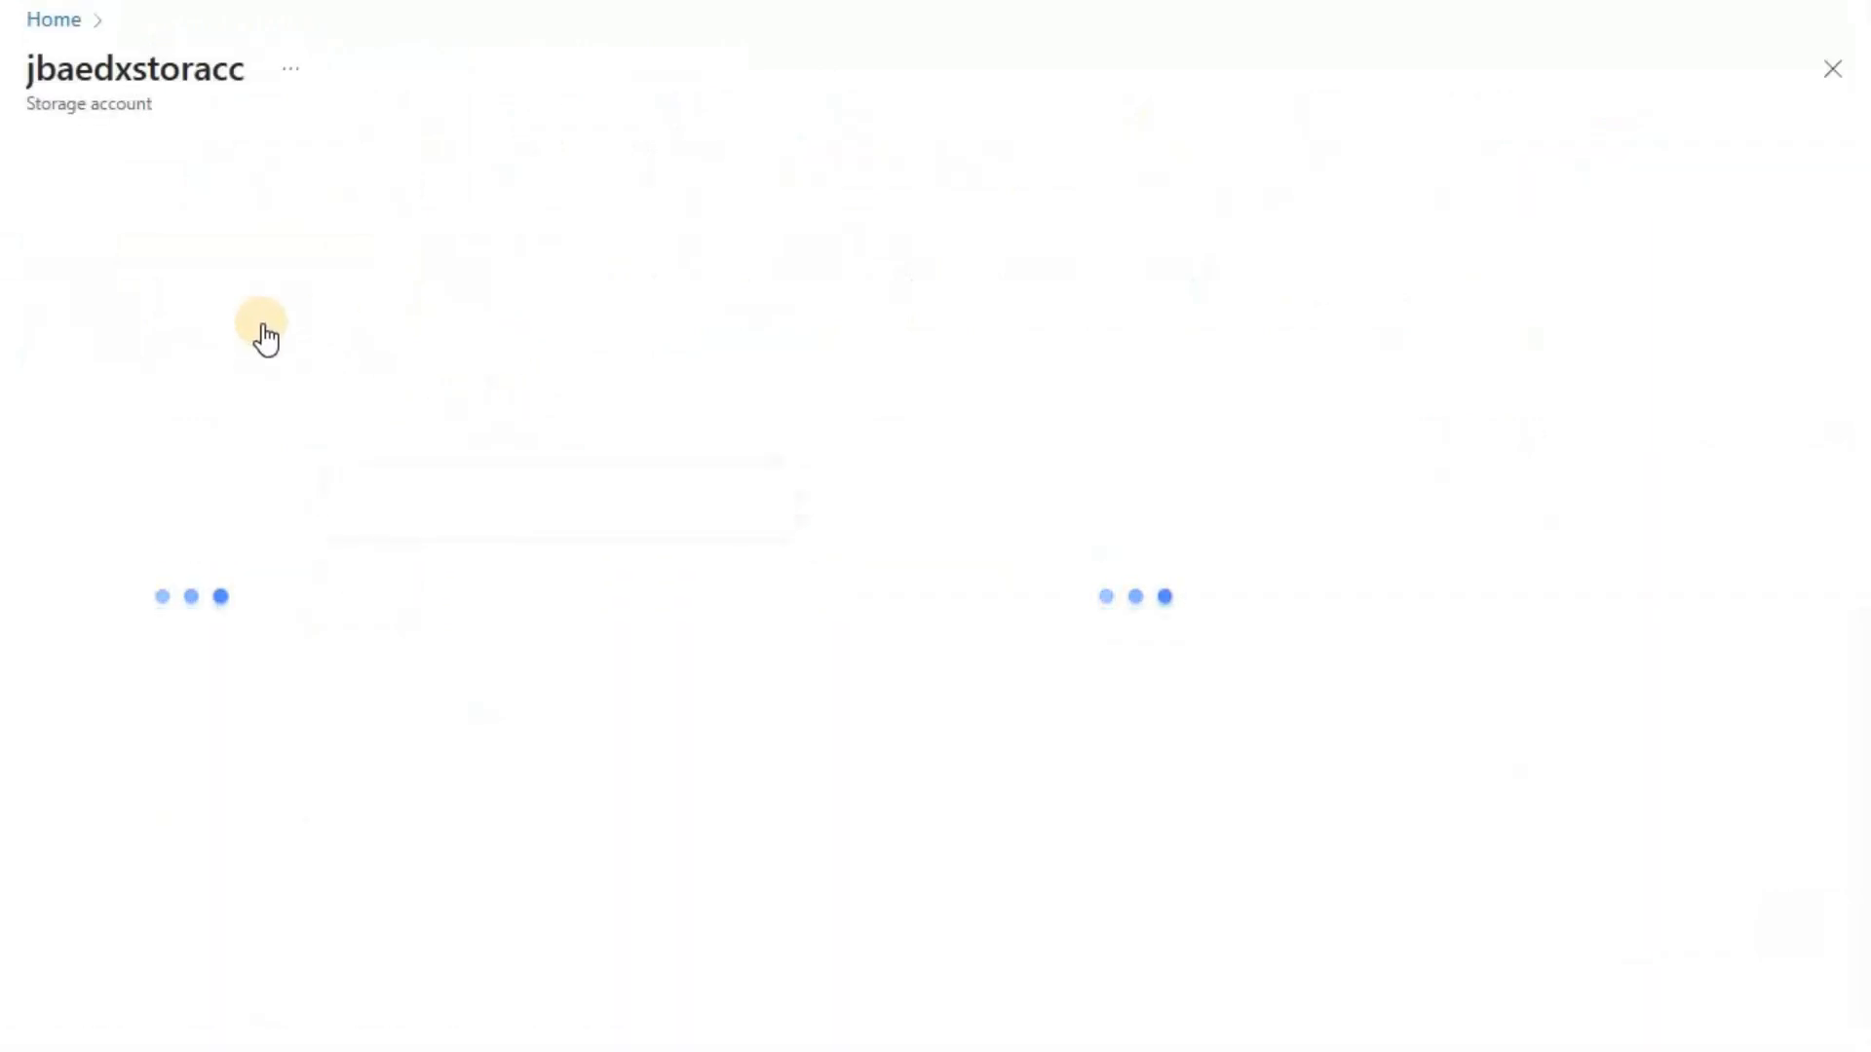
{"action": "left_click", "coordinate": [206, 400]}
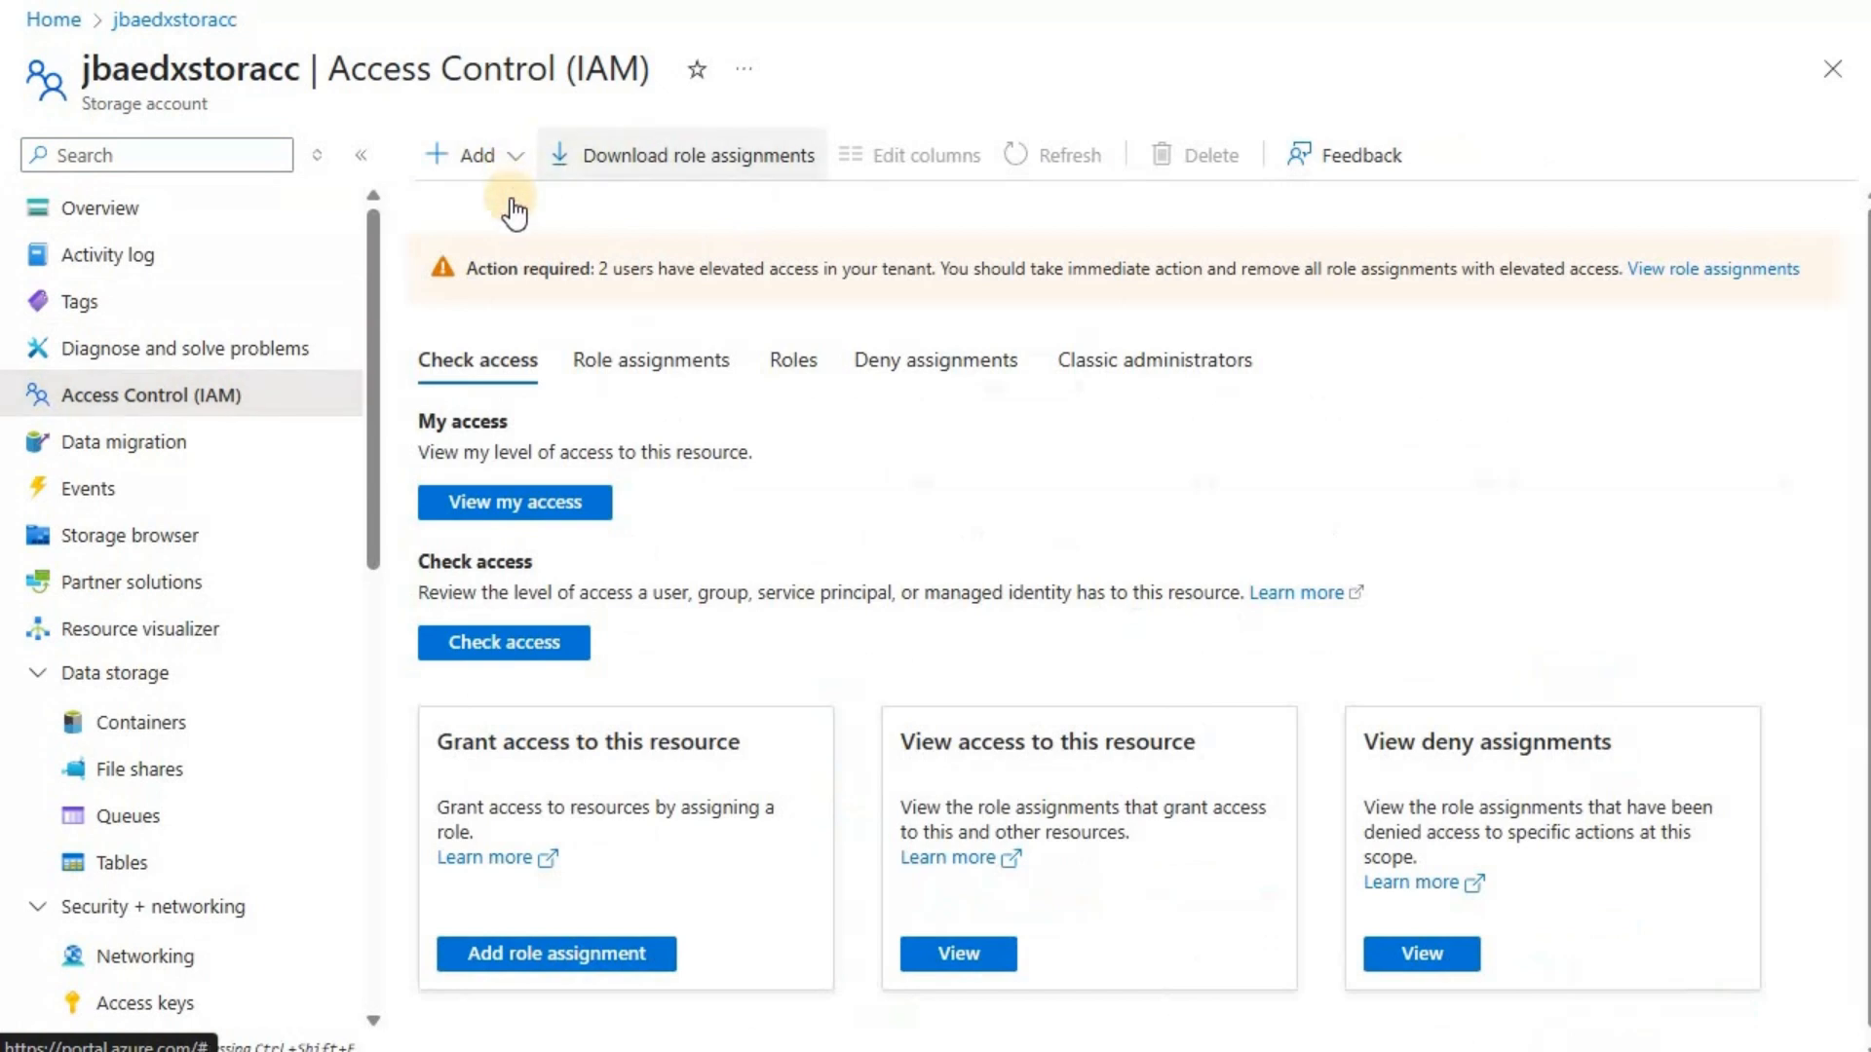
{"action": "left_click", "coordinate": [487, 156]}
{"action": "left_click", "coordinate": [509, 200]}
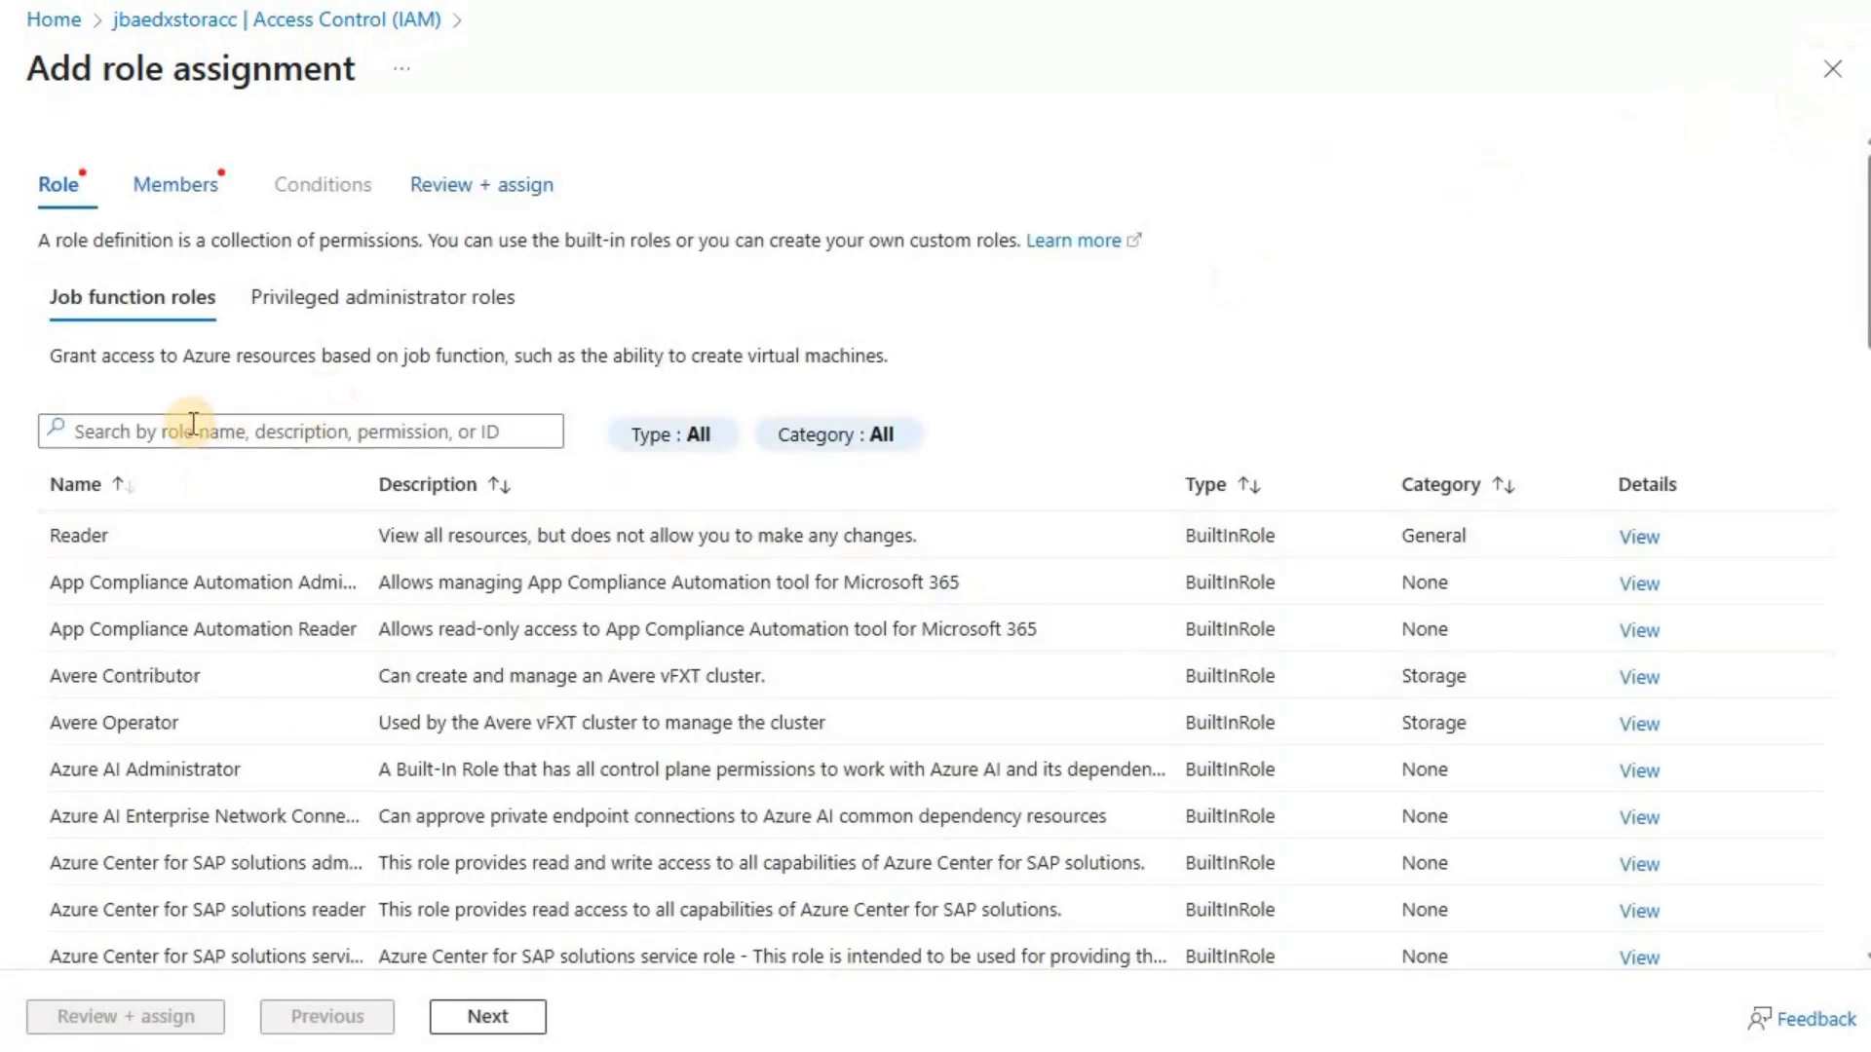
- Search the job function roles for "blob con" and choose the Storage Blob Data Contributor role
{"action": "left_click", "coordinate": [193, 425]}
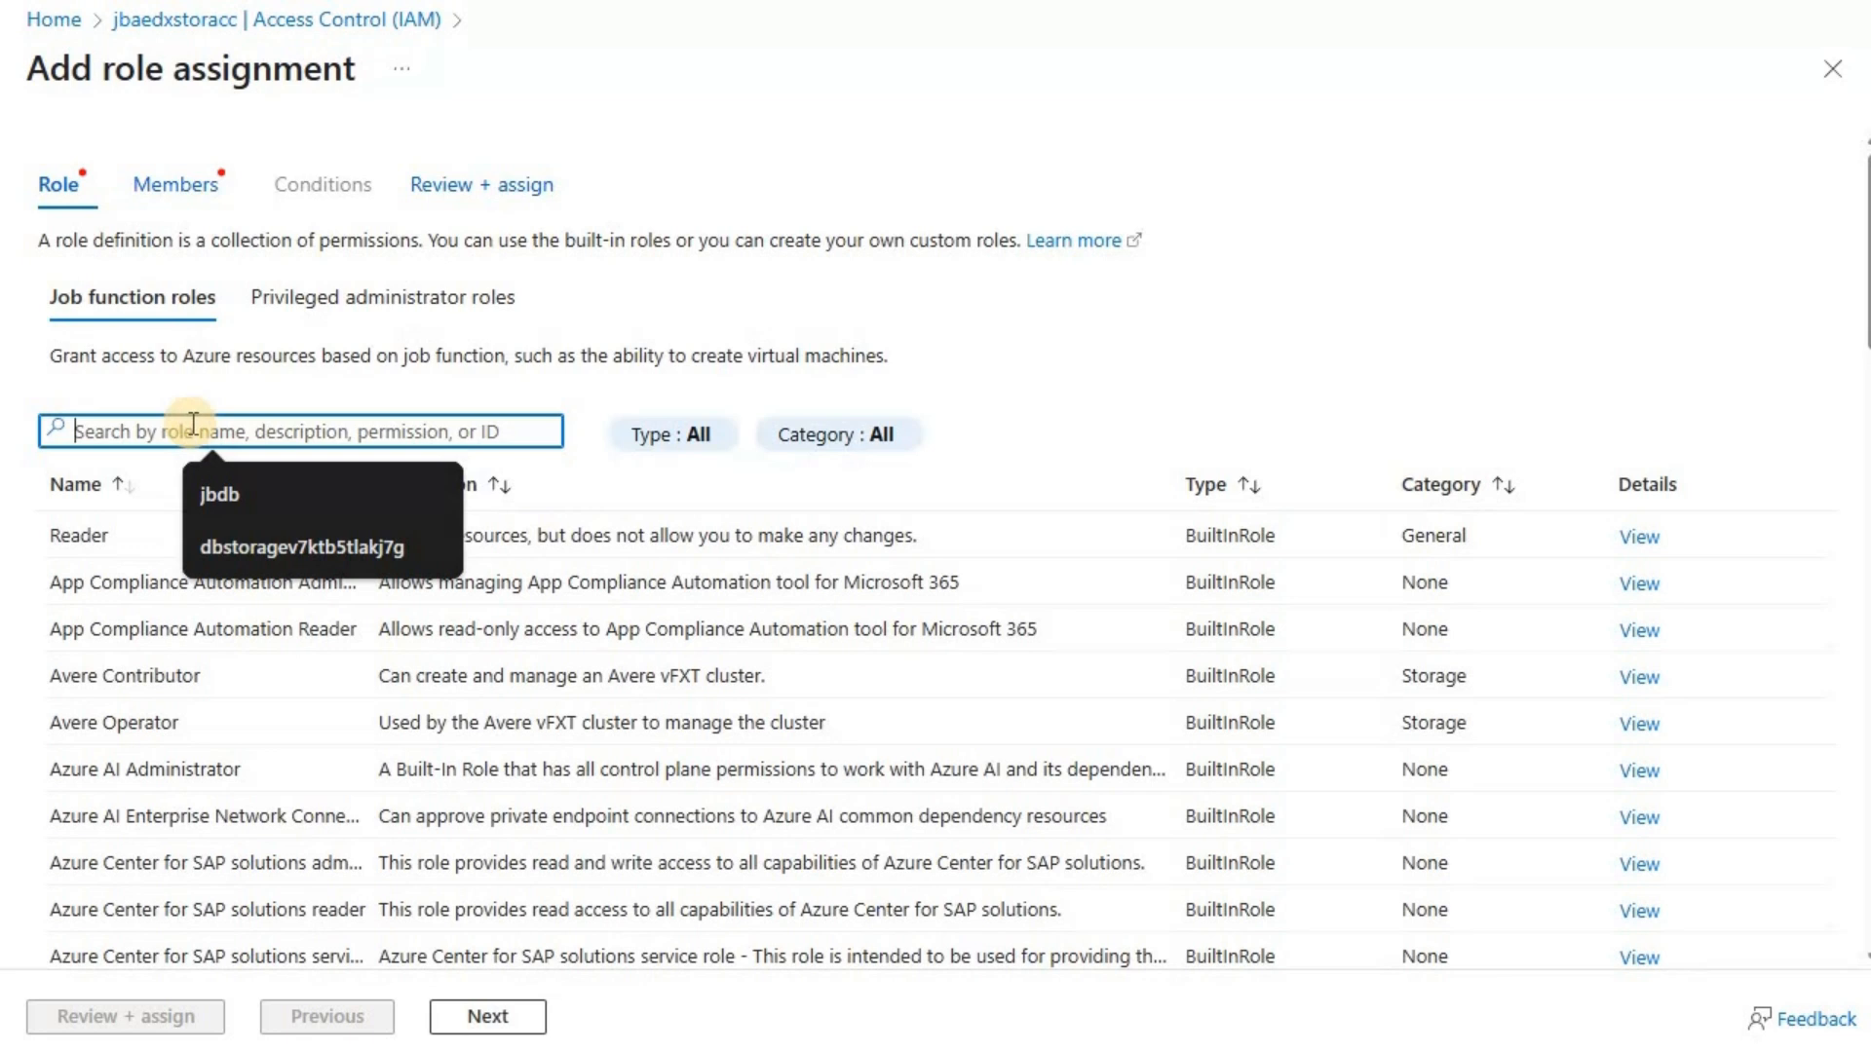
{"action": "type", "text": "l"}
{"action": "key", "text": "BackSpace"}
{"action": "type", "text": "blob"}
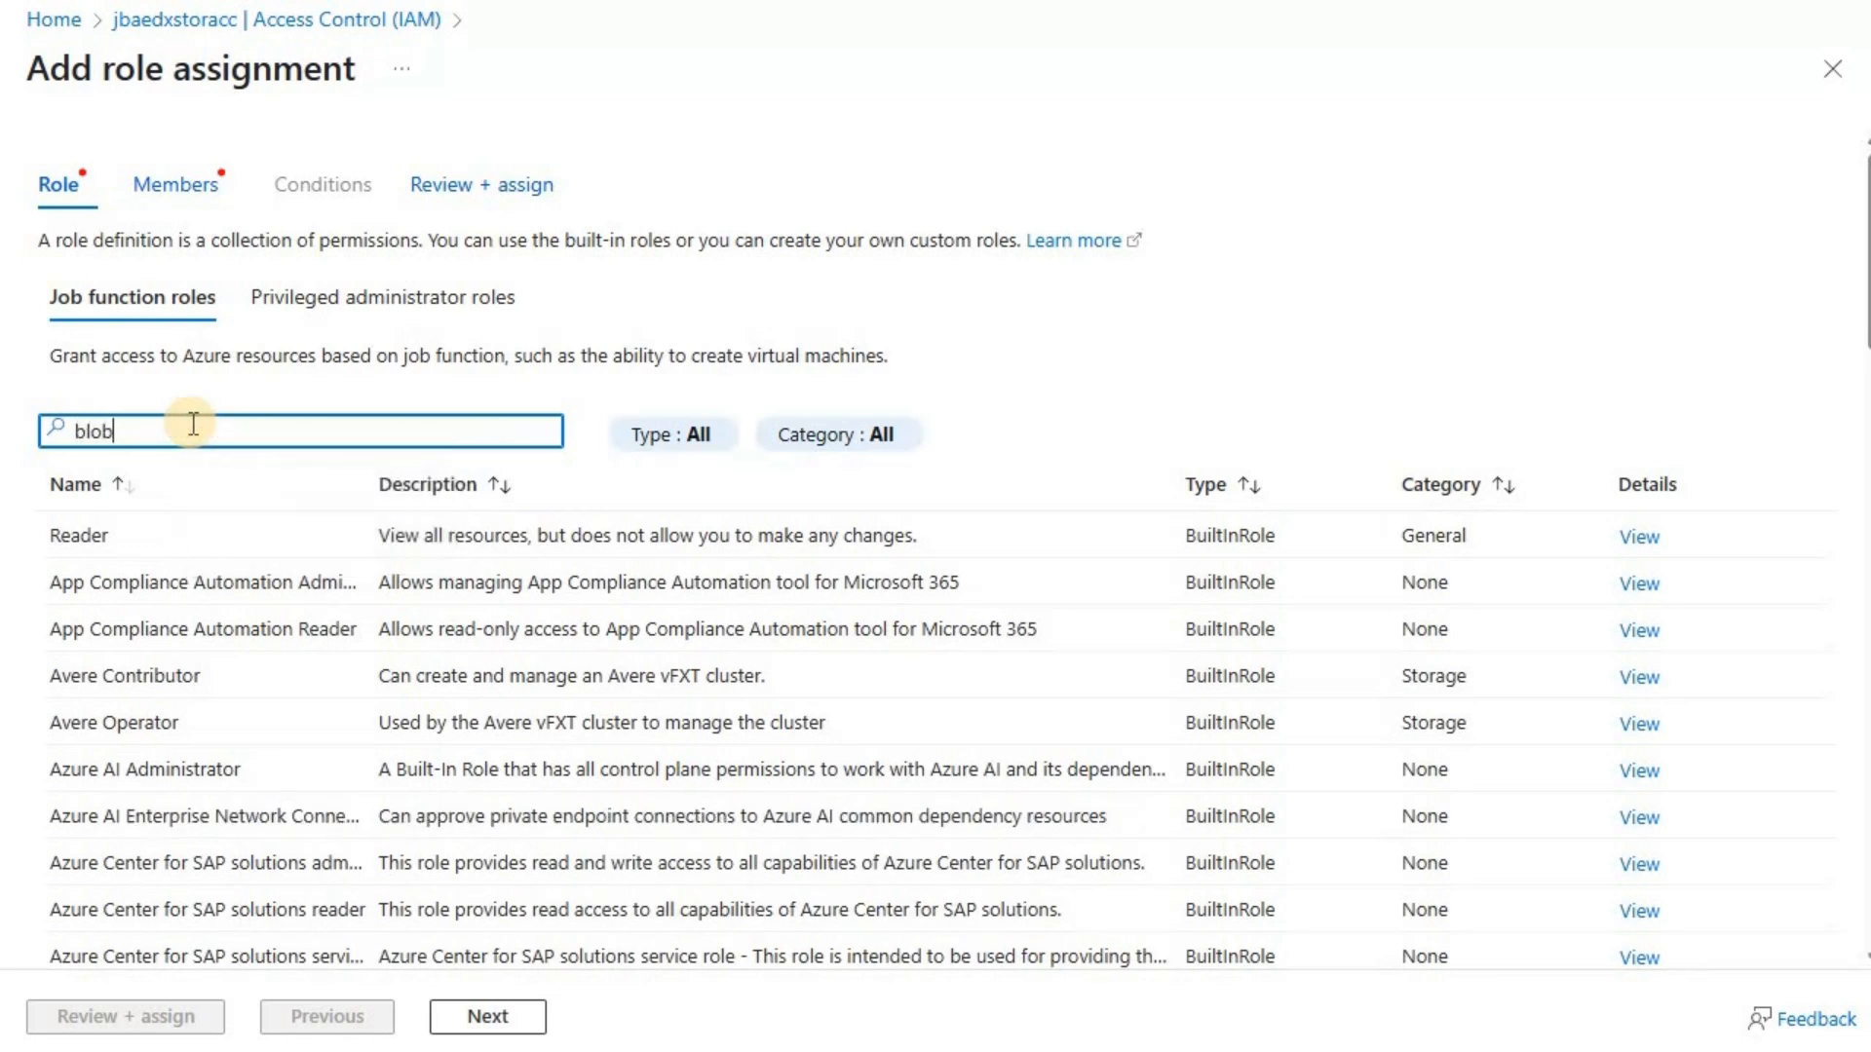
{"action": "type", "text": " cn"}
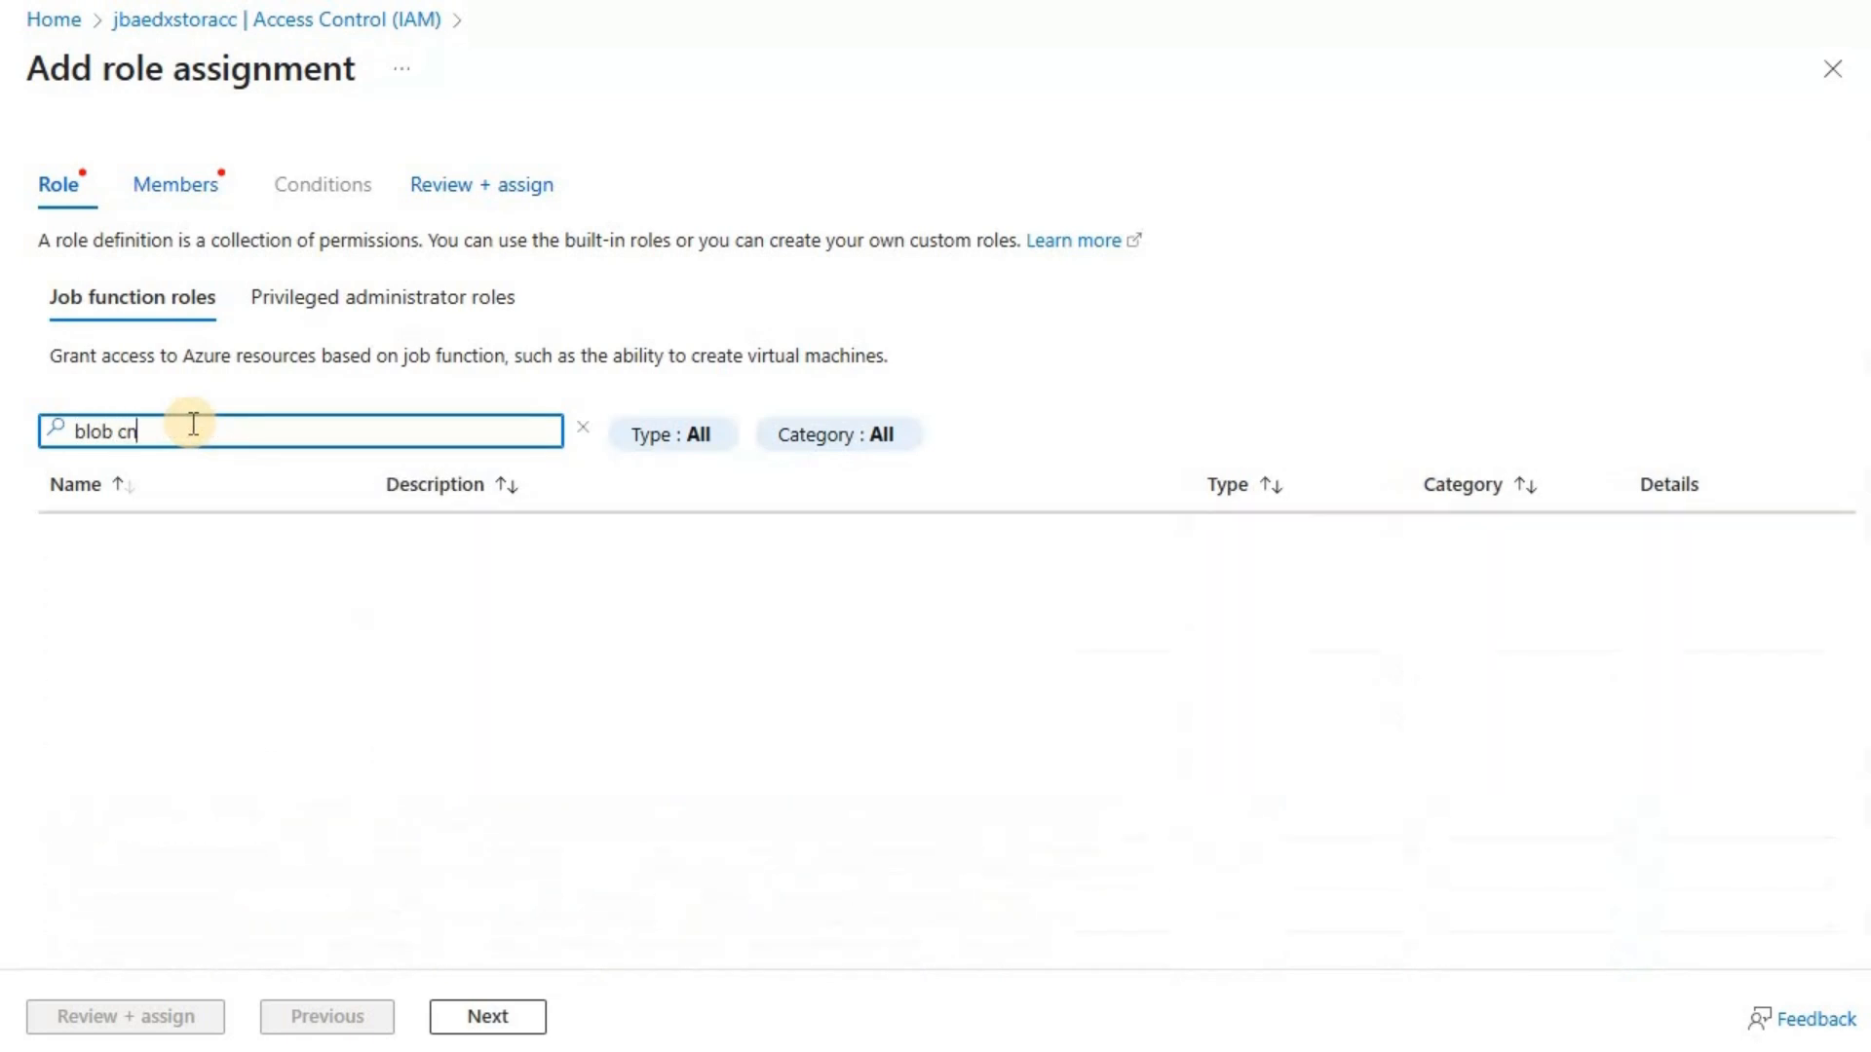
{"action": "key", "text": "BackSpace"}
{"action": "type", "text": "on"}
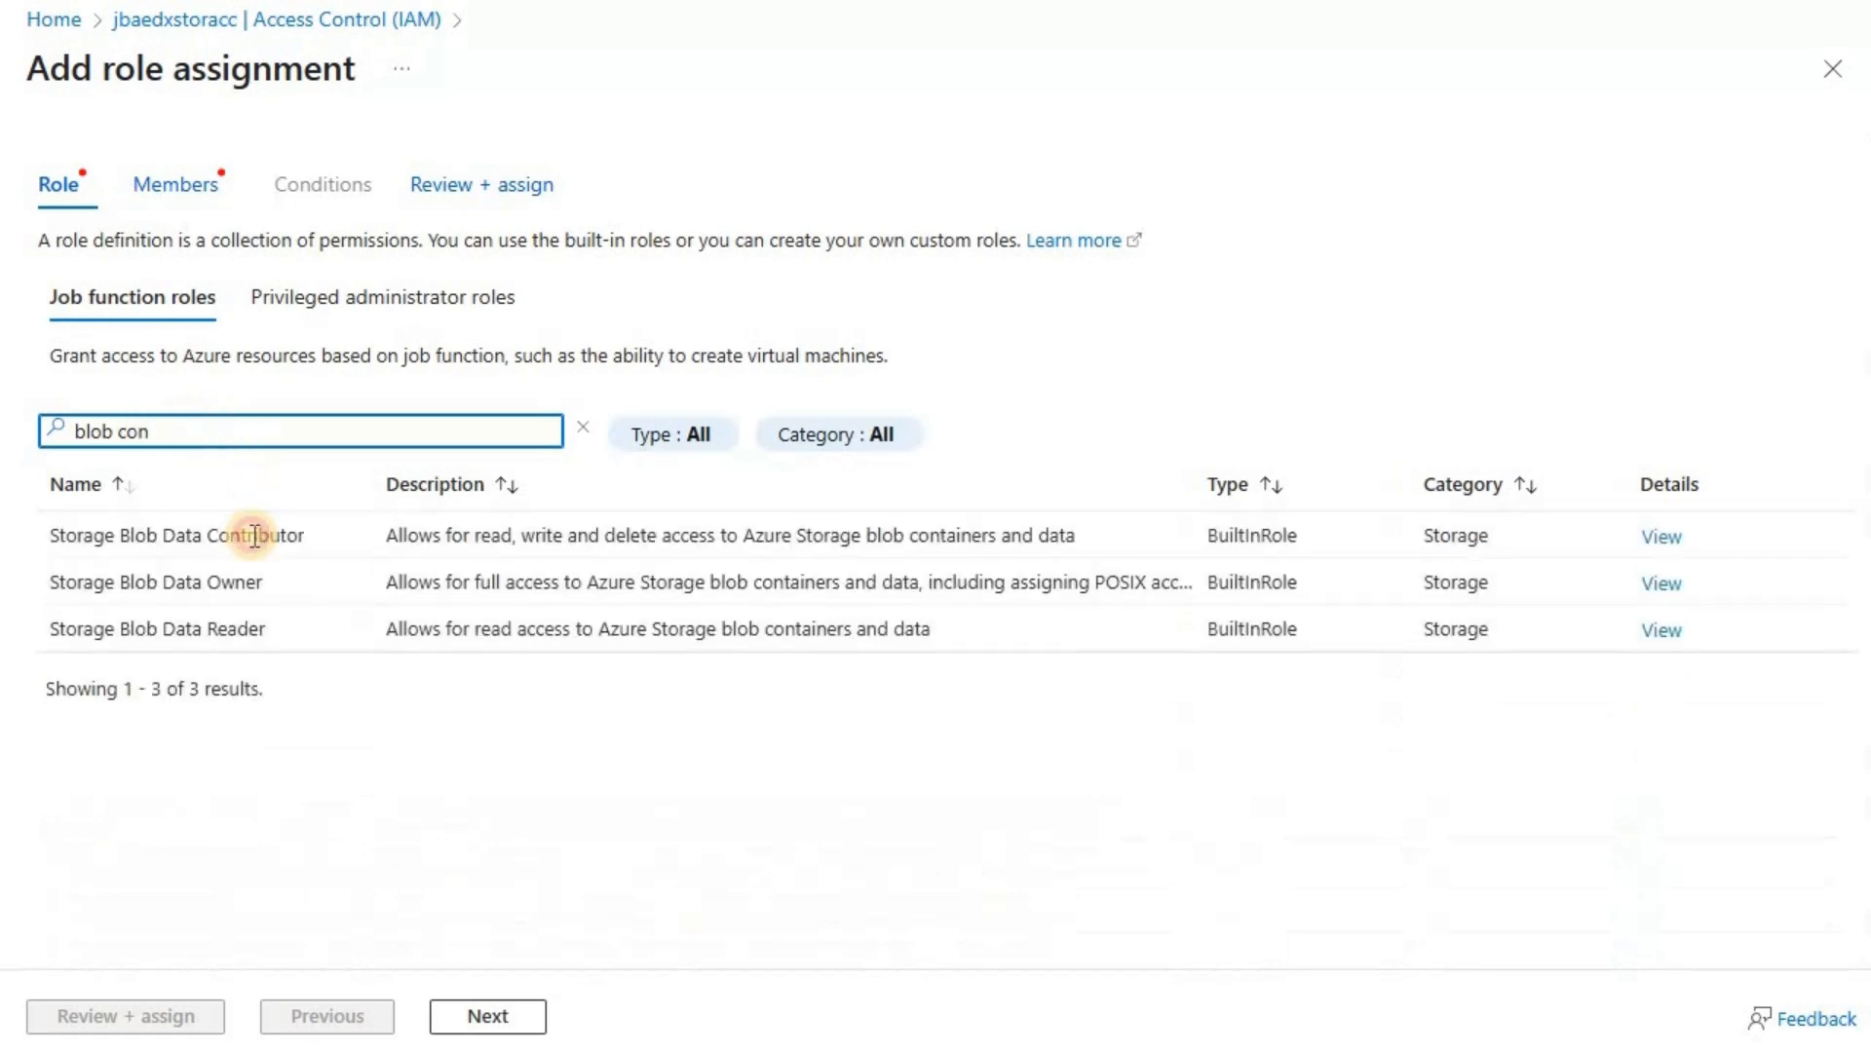
{"action": "left_click", "coordinate": [258, 536]}
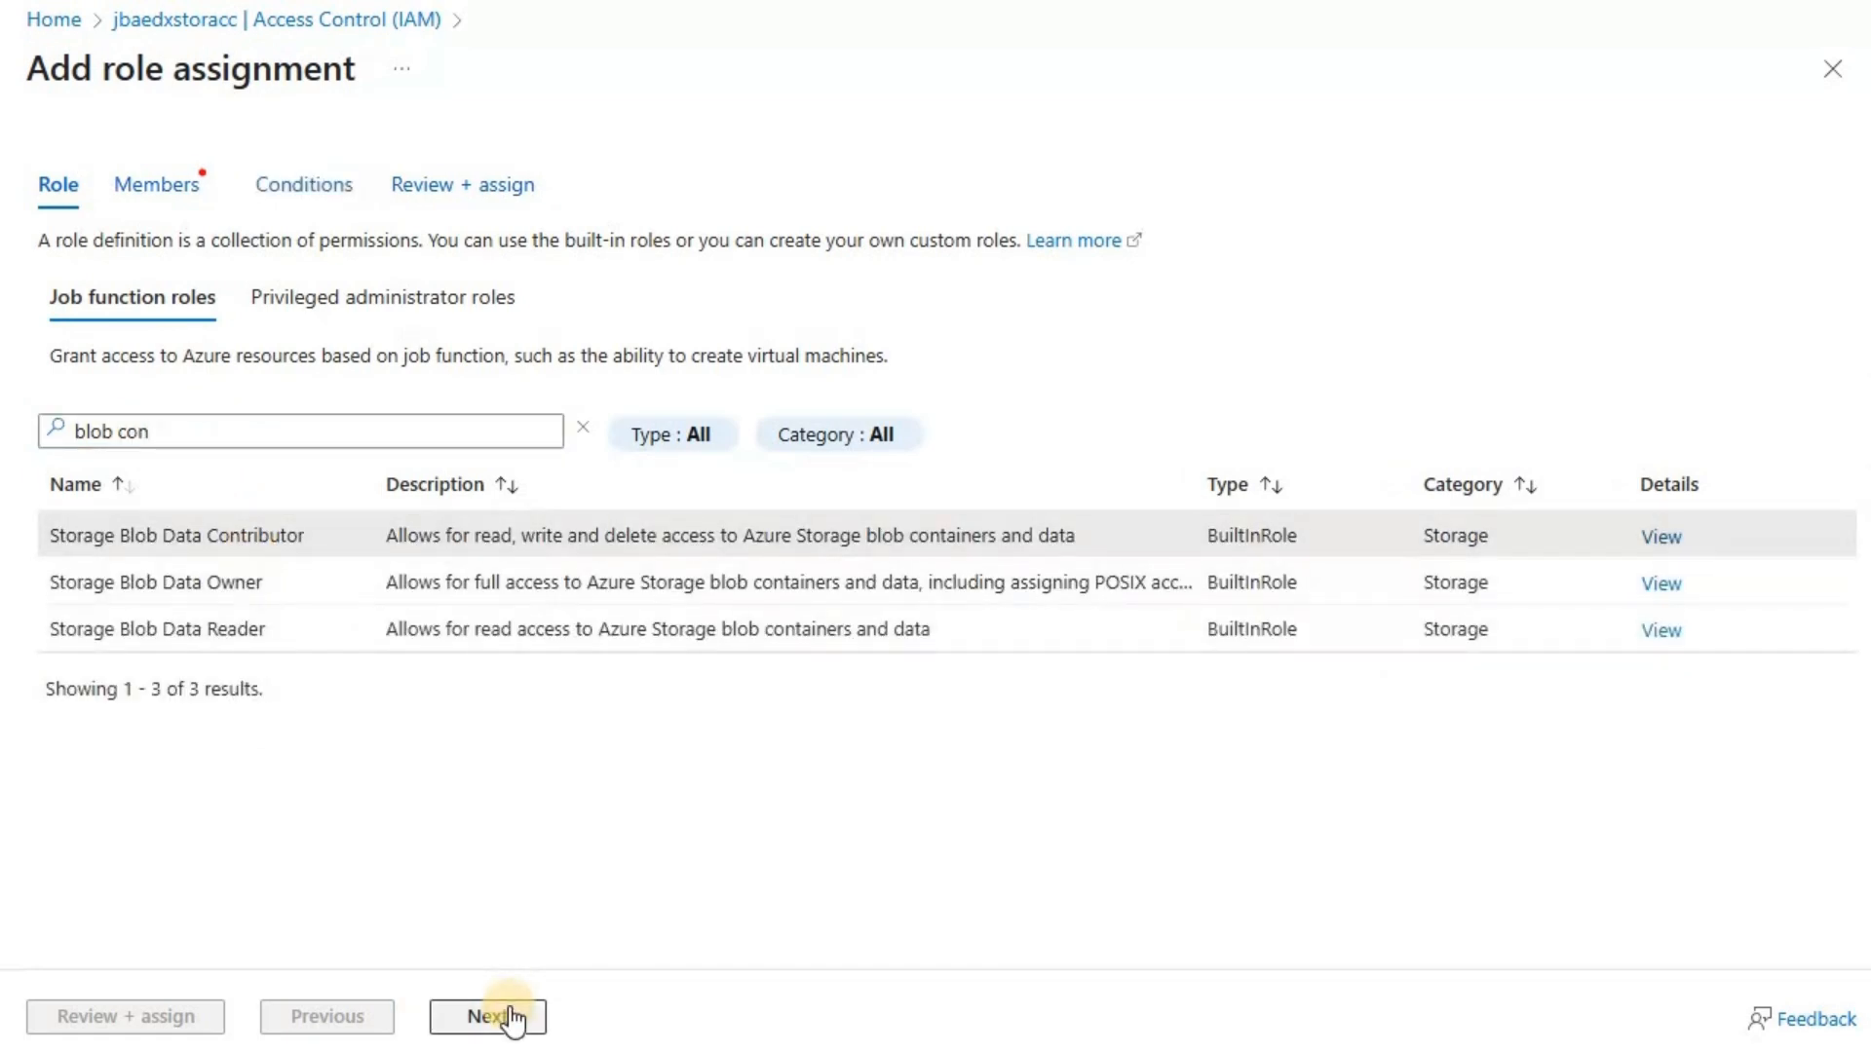
- Add the jbaedxdb cluster as the role's member and submit the role assignment
{"action": "left_click", "coordinate": [508, 1009]}
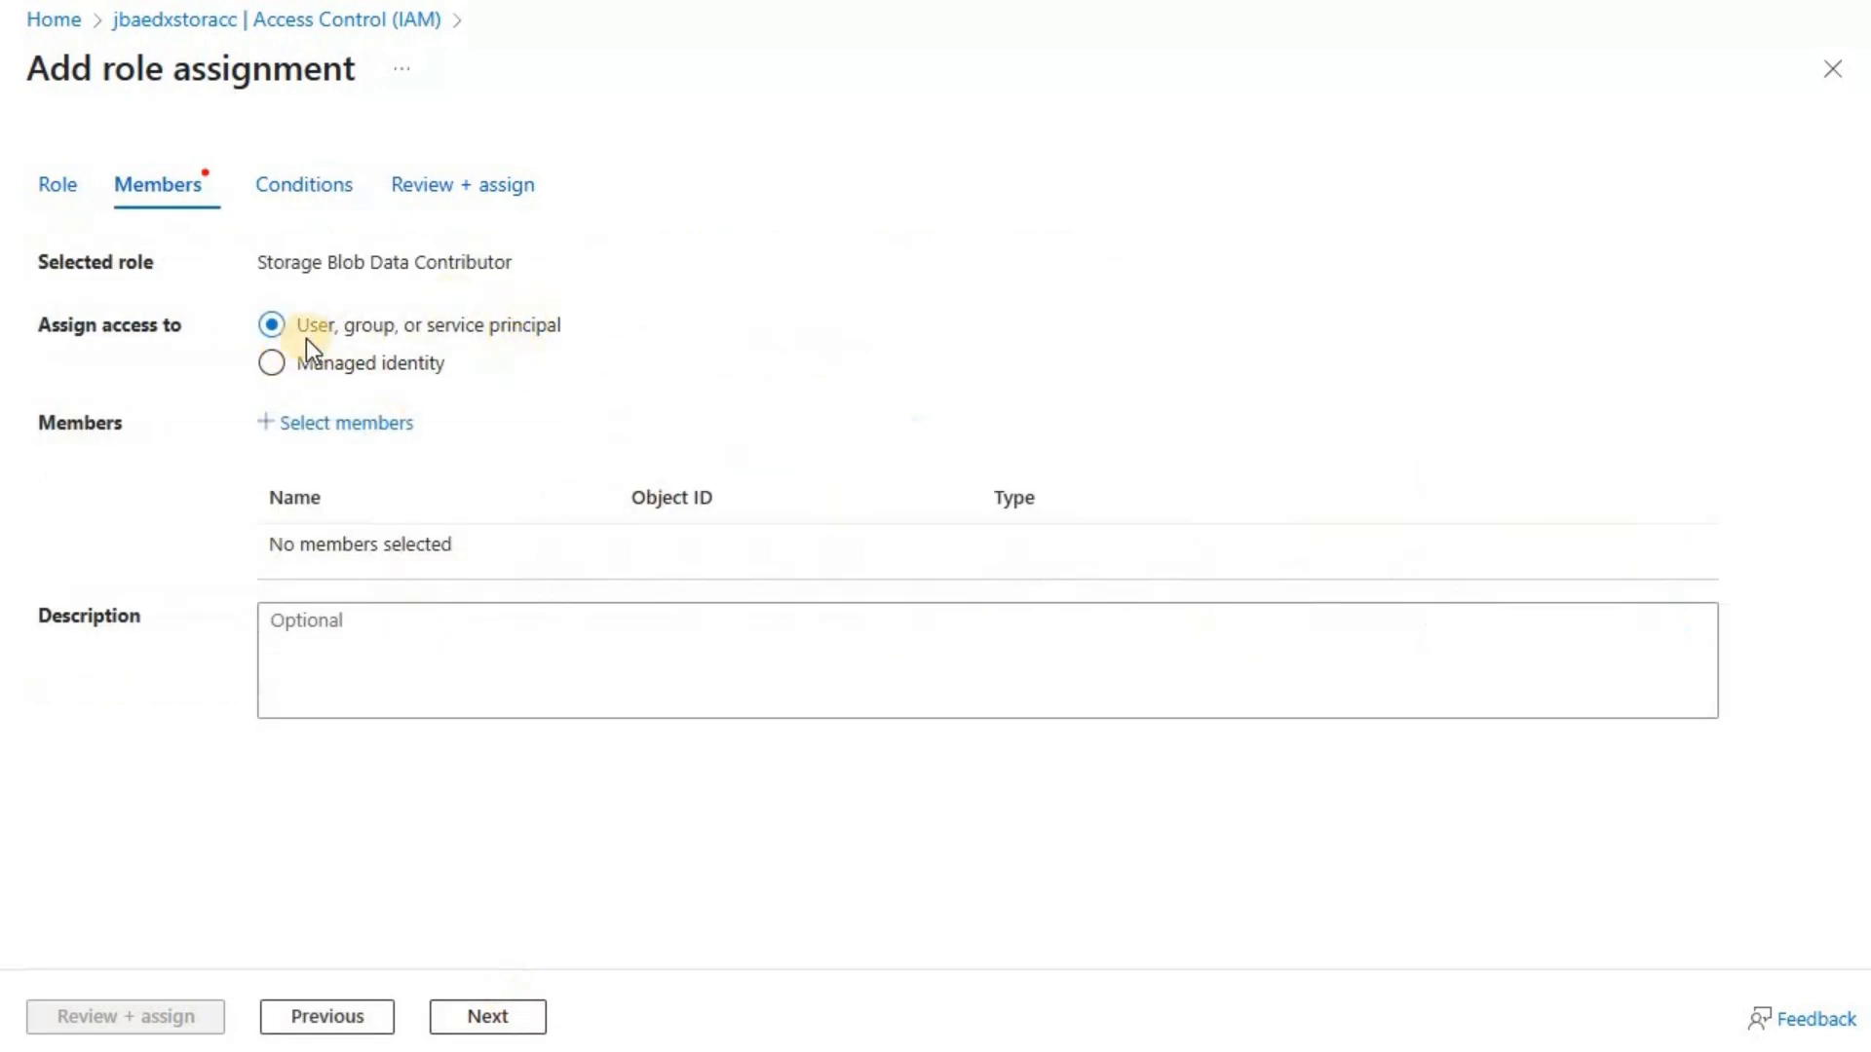
{"action": "left_click", "coordinate": [356, 428]}
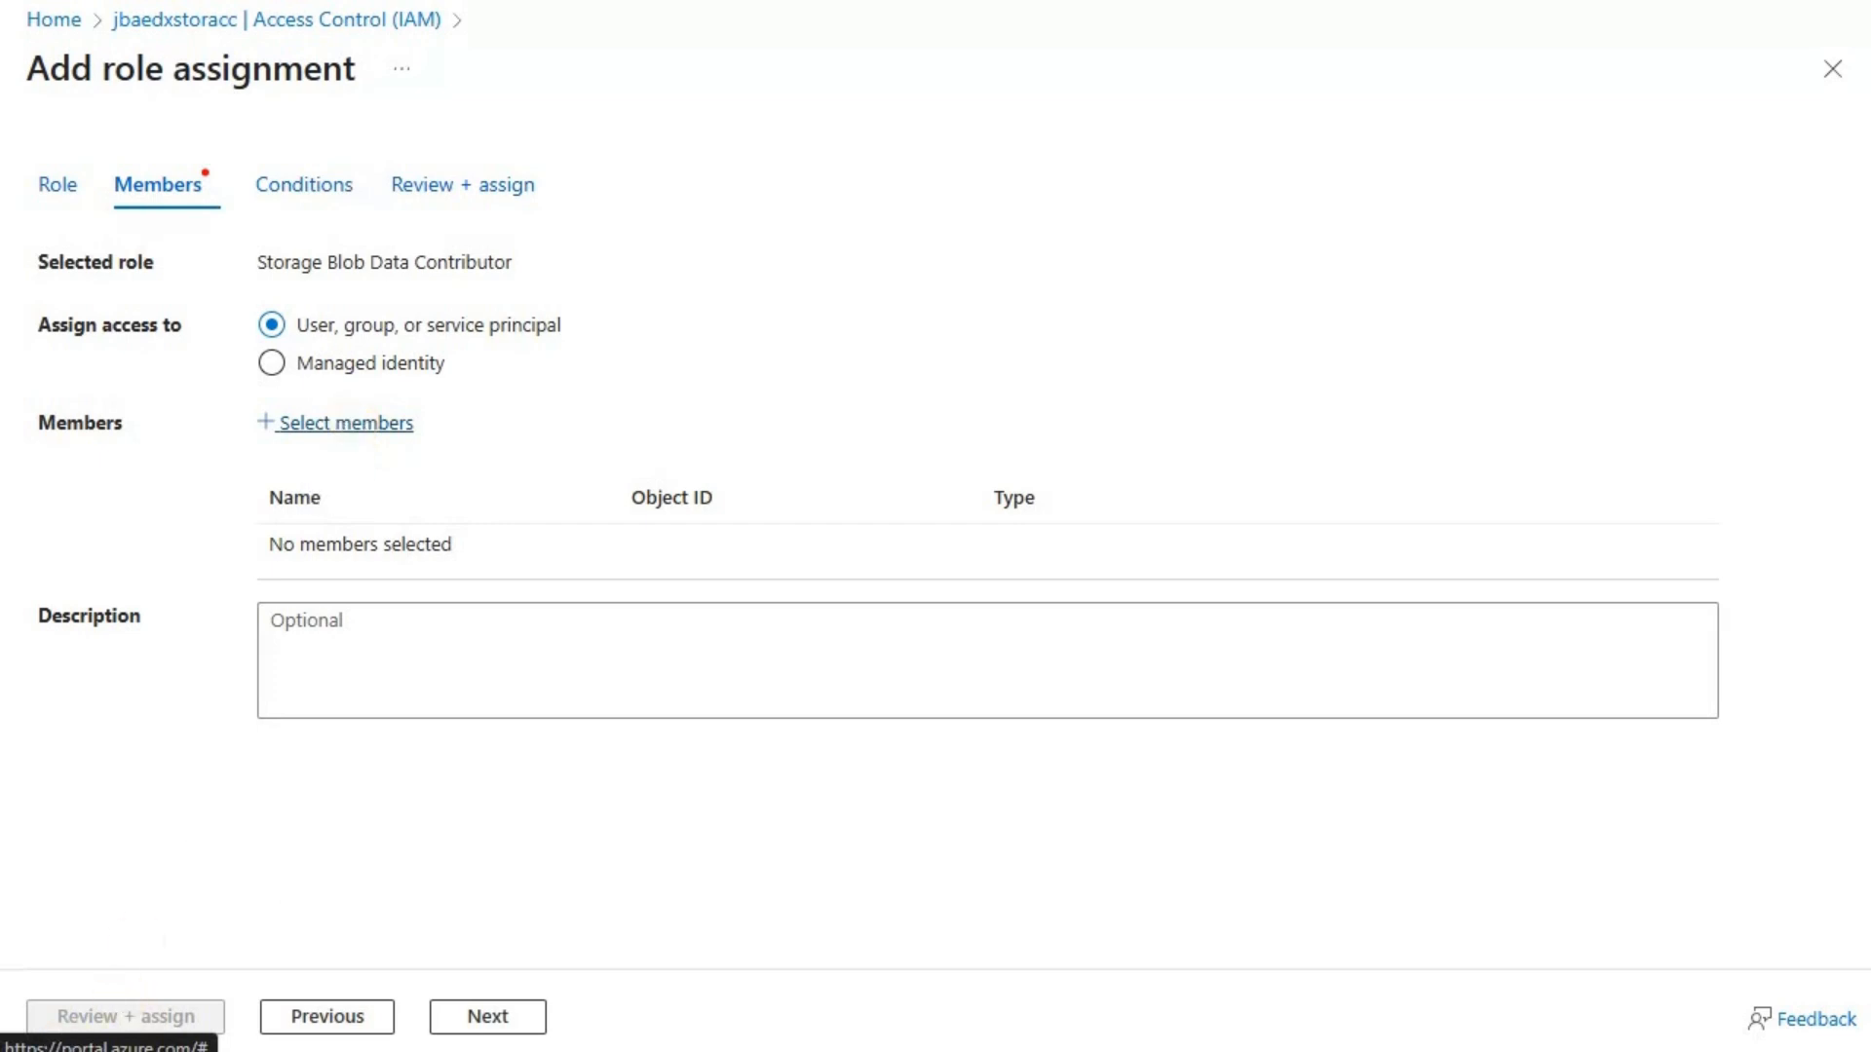
{"action": "type", "text": "jbae"}
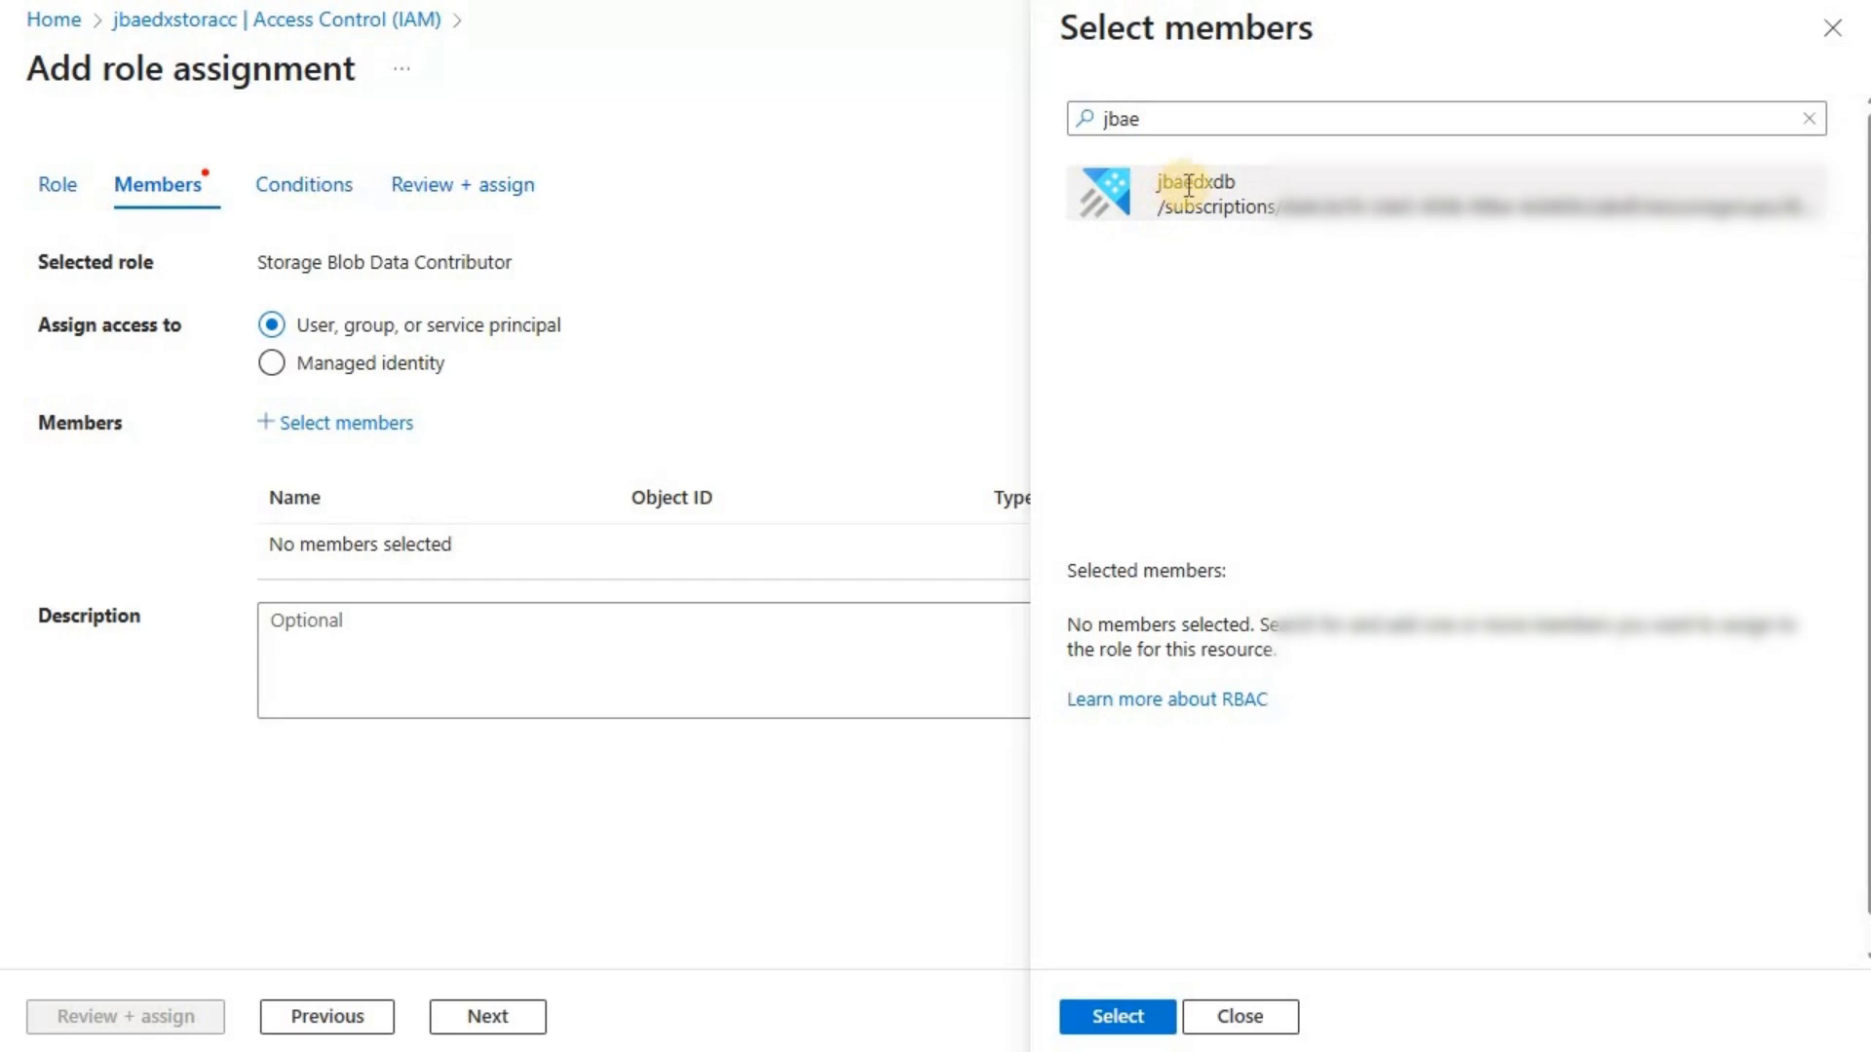
{"action": "left_click", "coordinate": [1150, 202]}
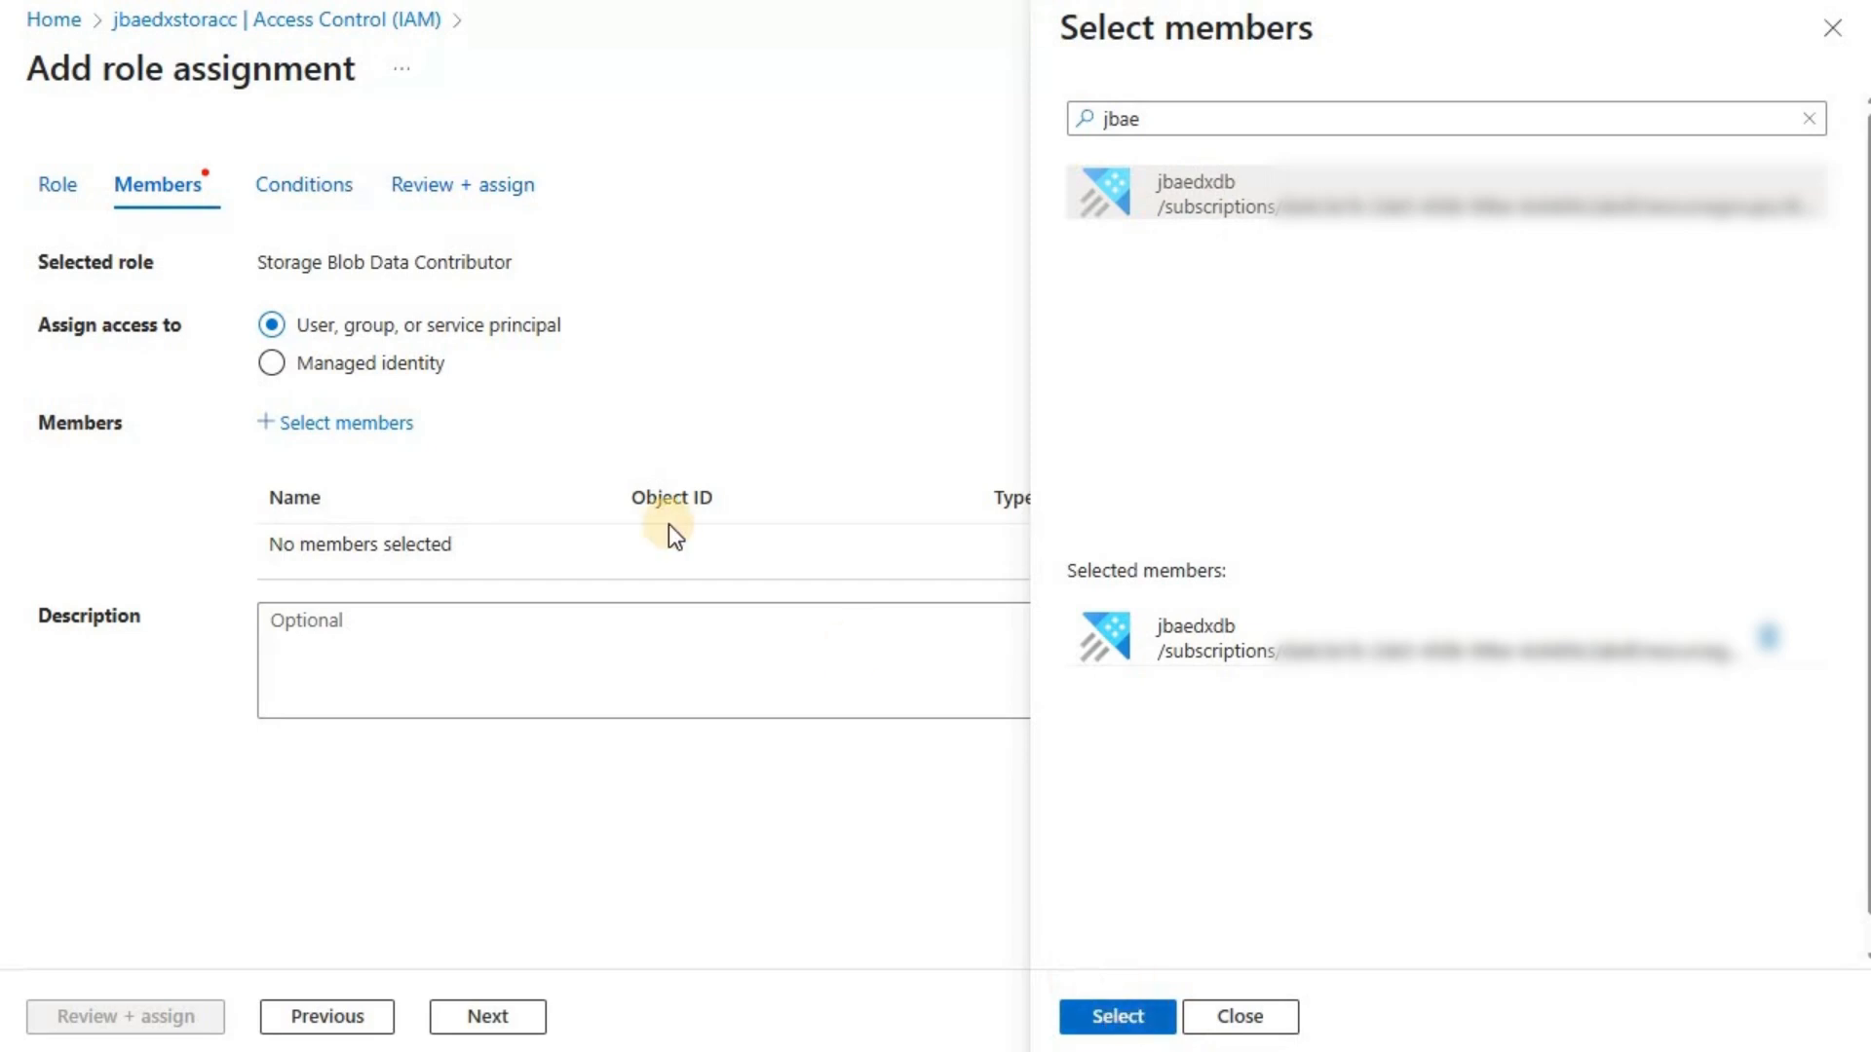
{"action": "left_click", "coordinate": [156, 1017]}
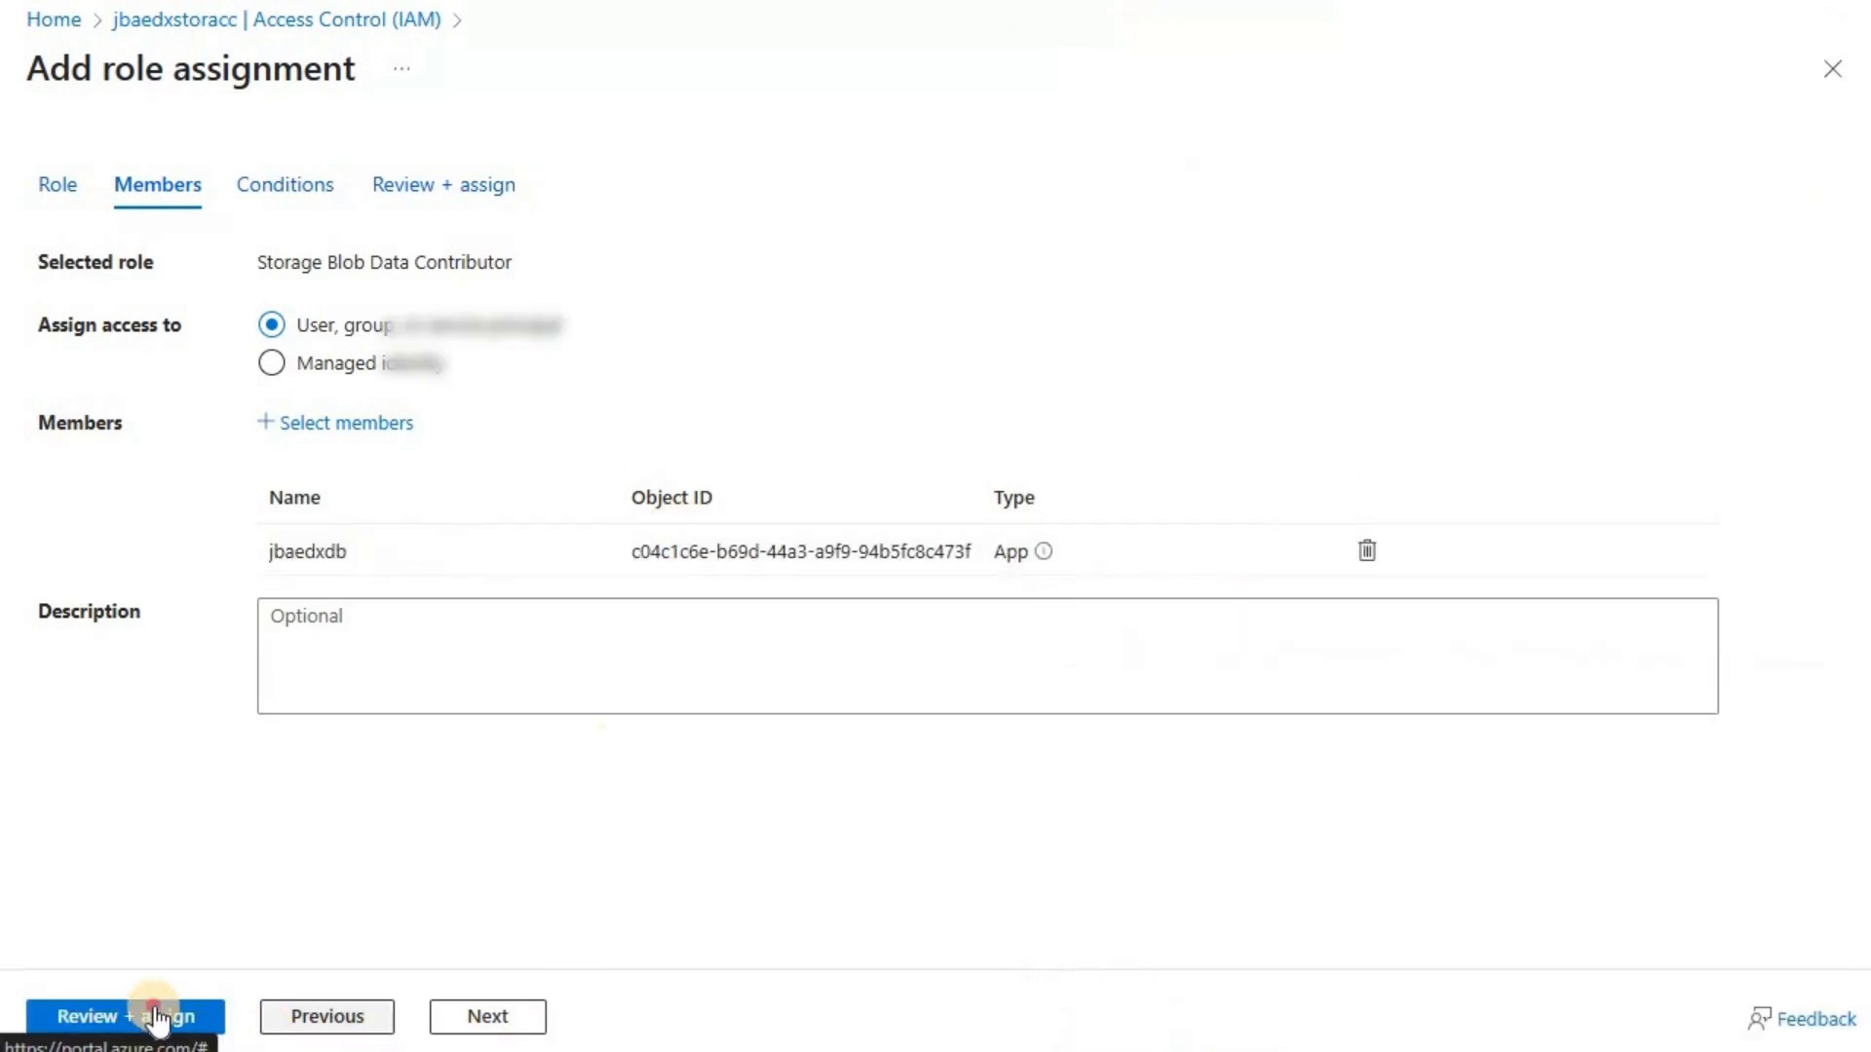
{"action": "left_click", "coordinate": [133, 1018]}
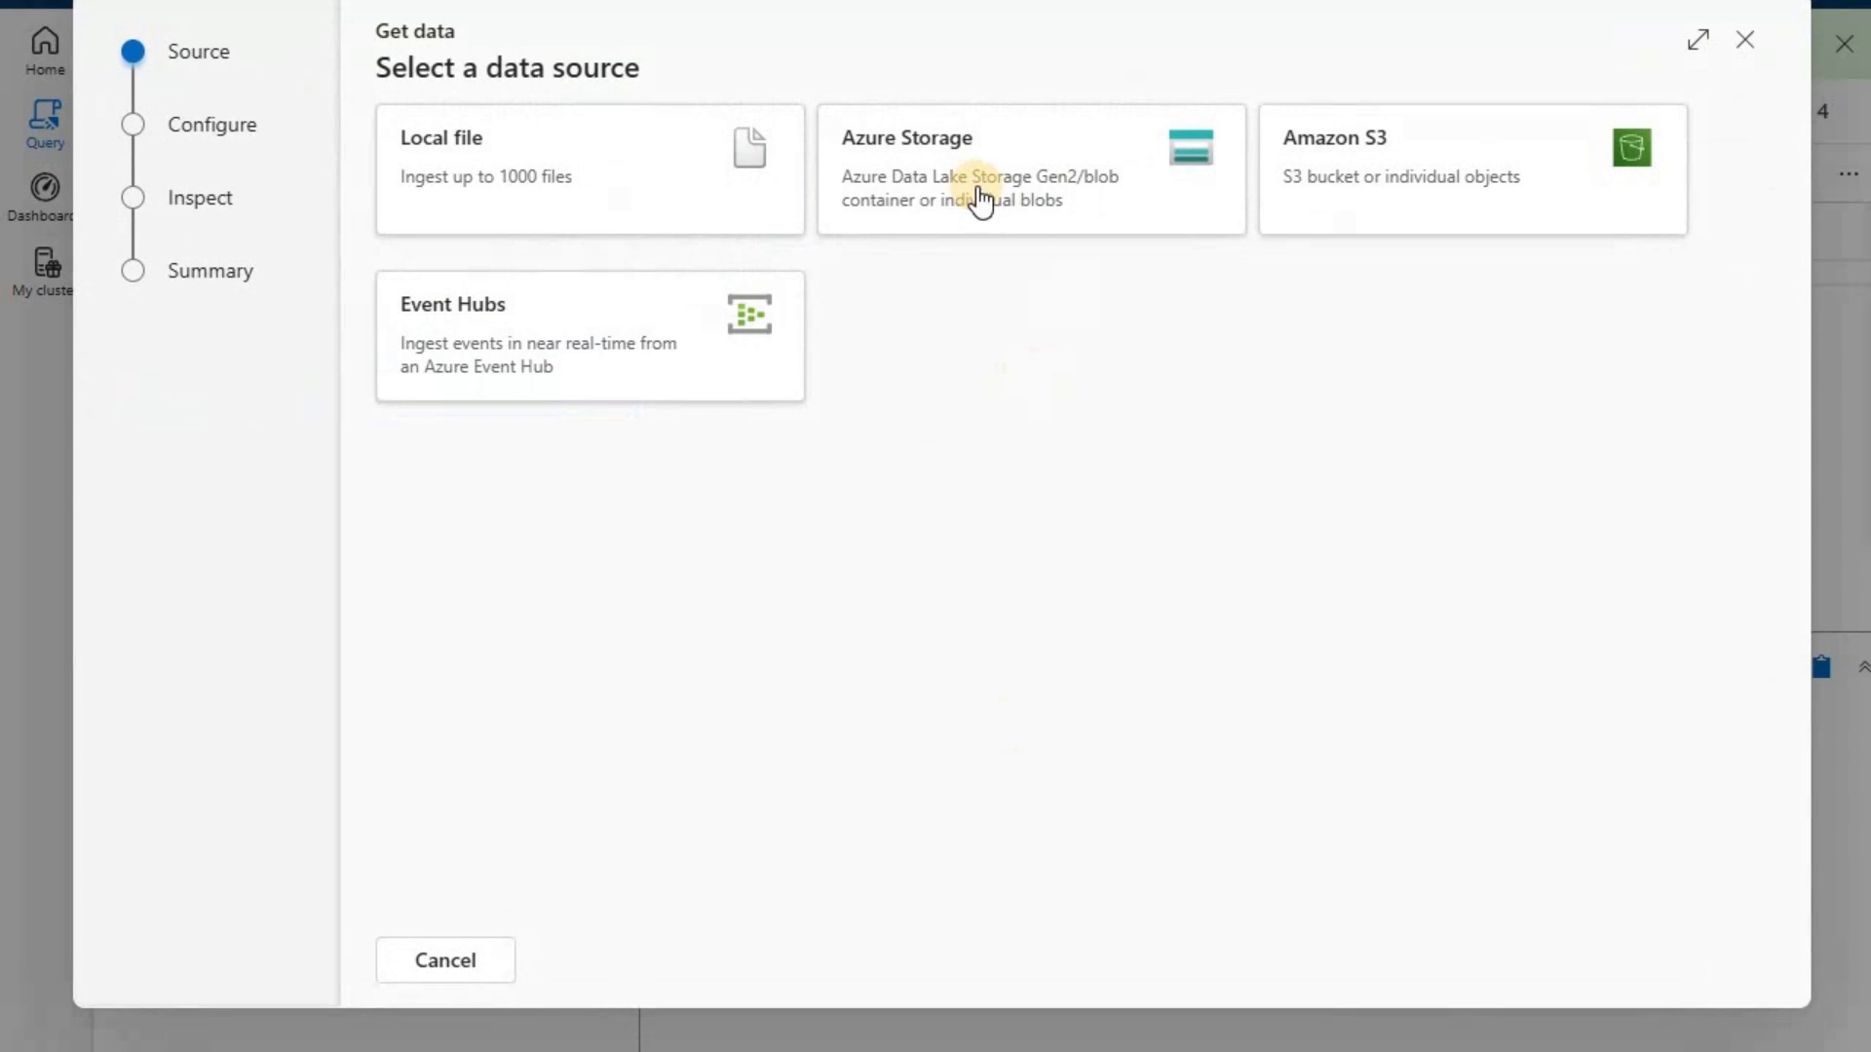
- Choose Azure Storage as the data source, with a new Customer table in the jbaedxdb database as destination and a URI as source
{"action": "left_click", "coordinate": [980, 198]}
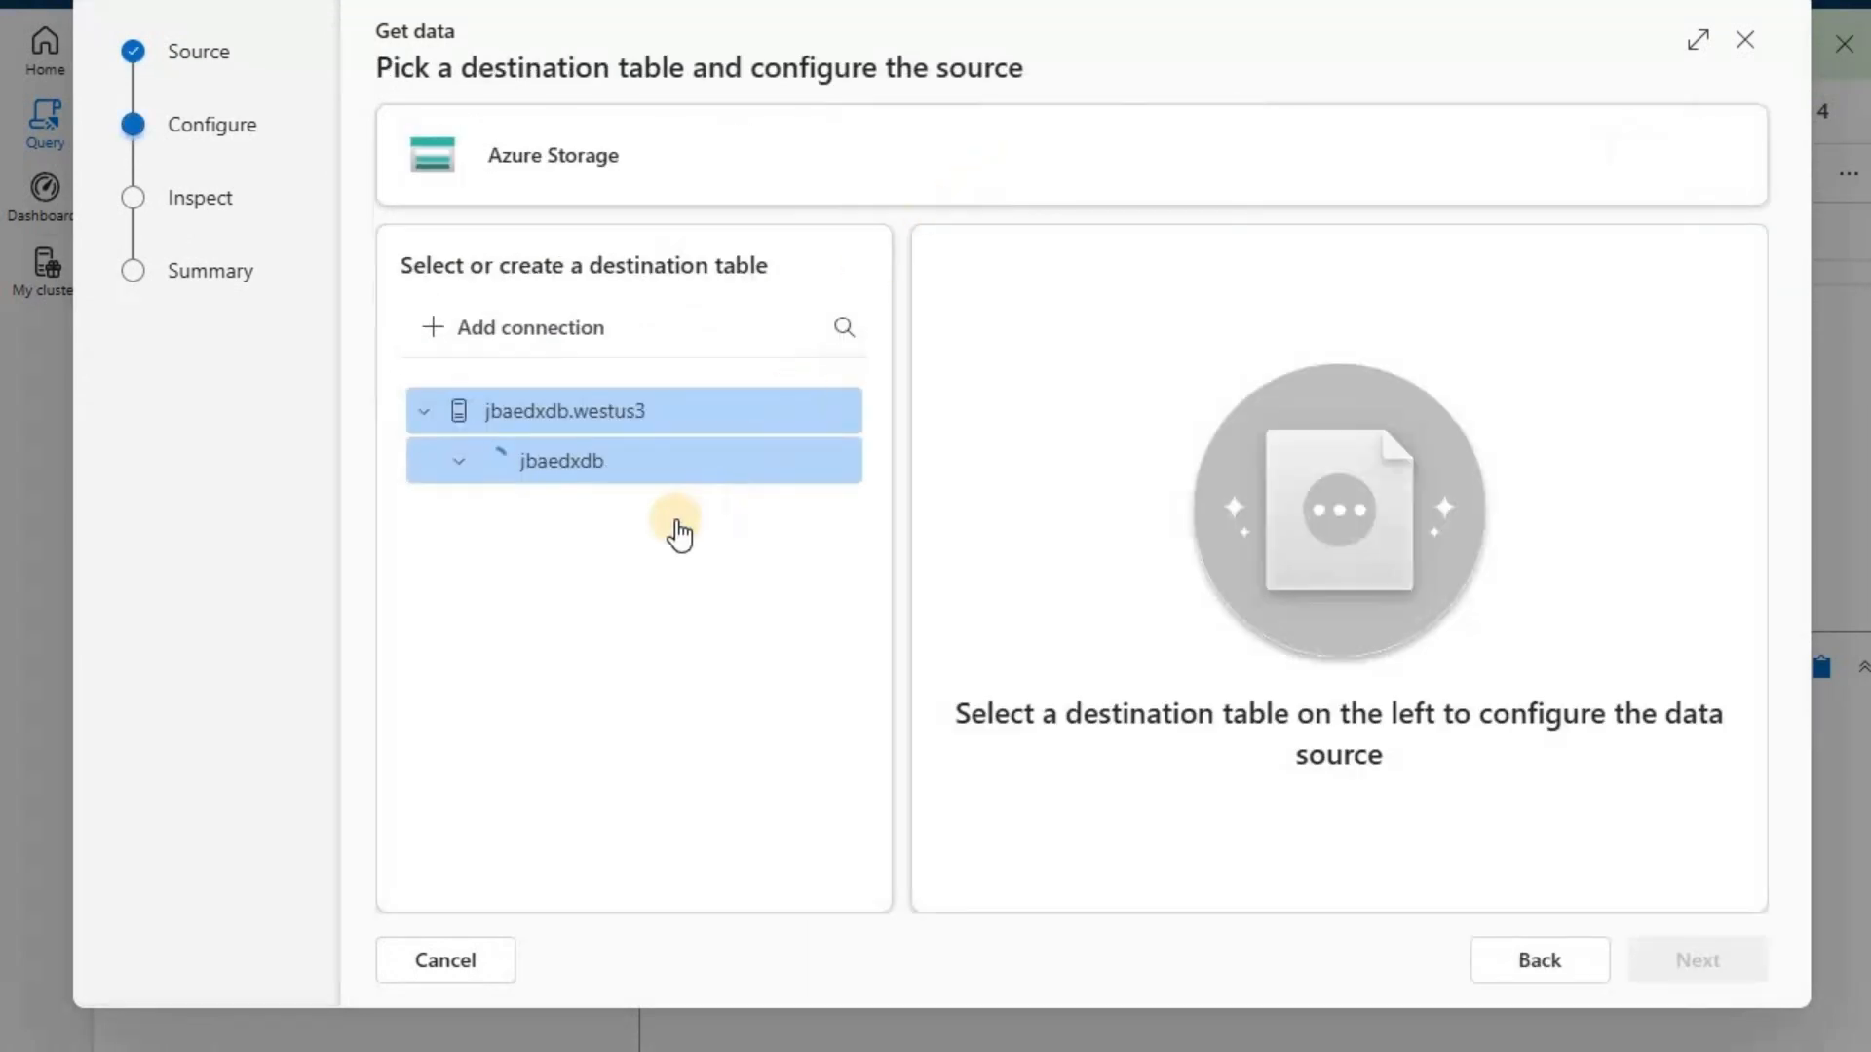
{"action": "left_click", "coordinate": [635, 512]}
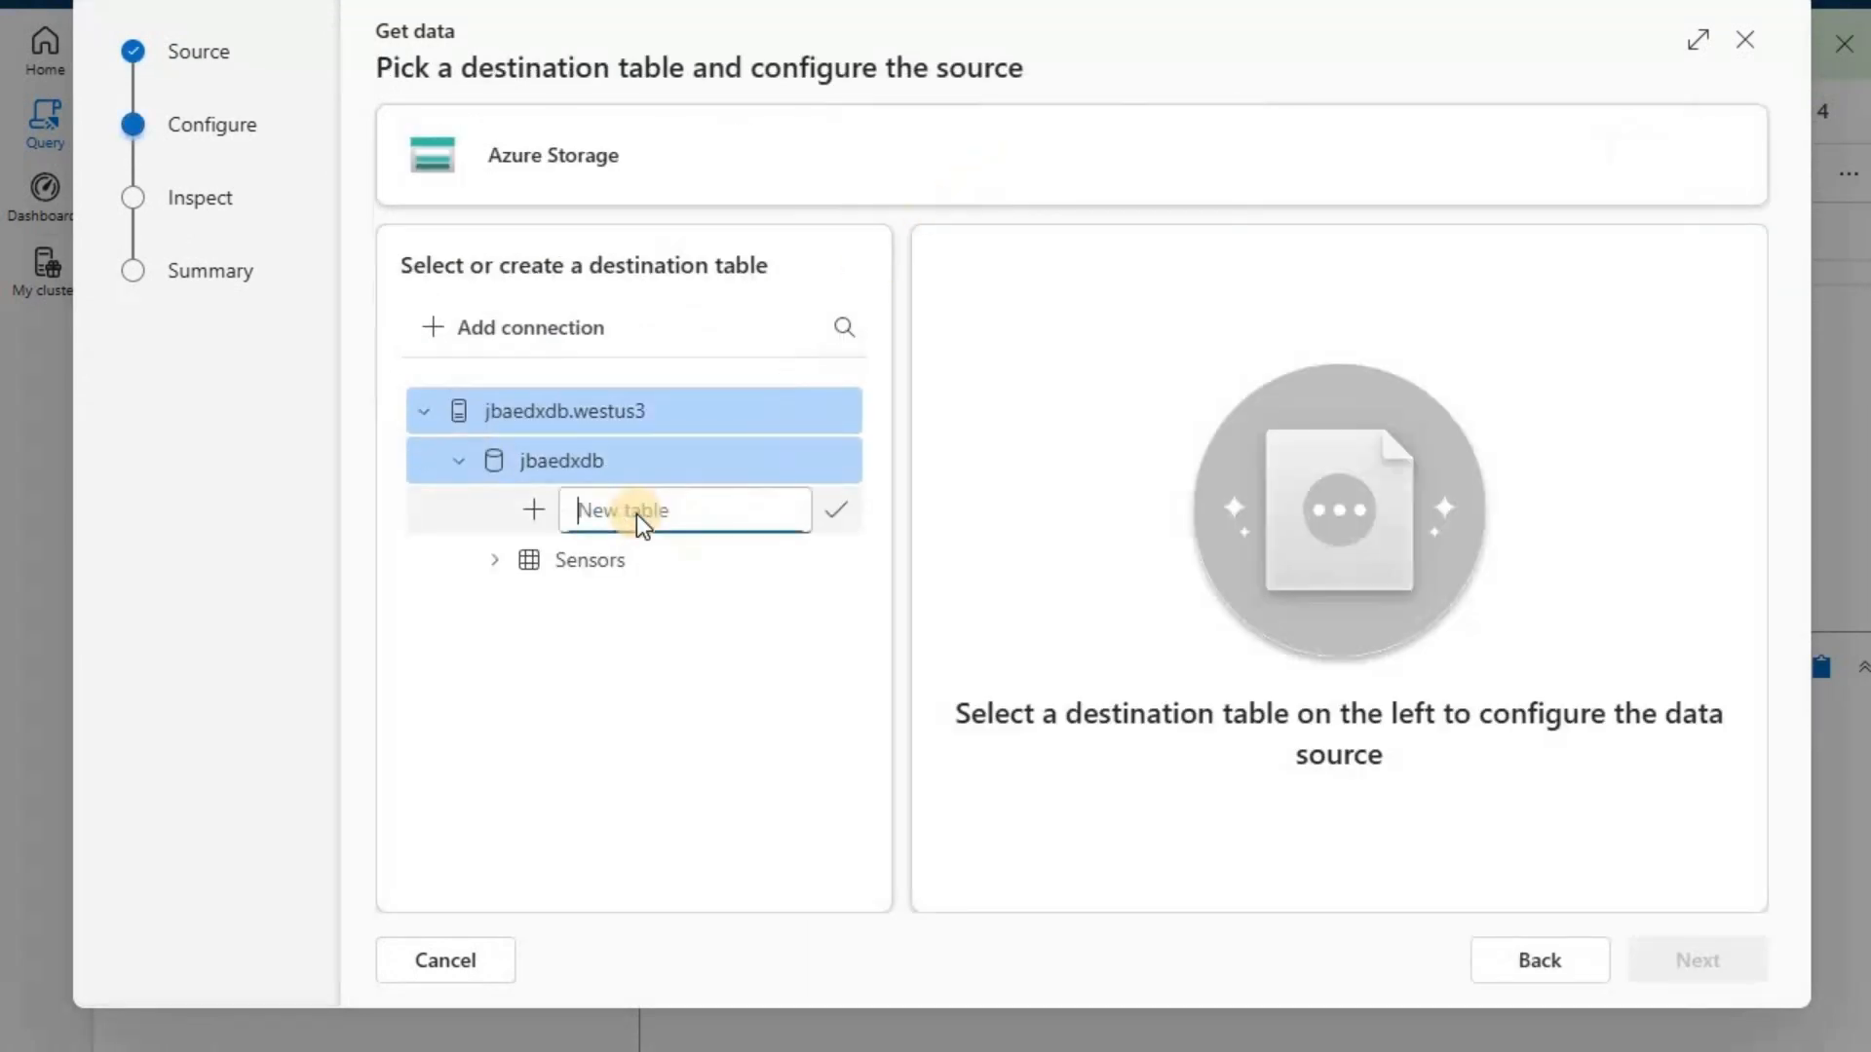
{"action": "type", "text": "Customer"}
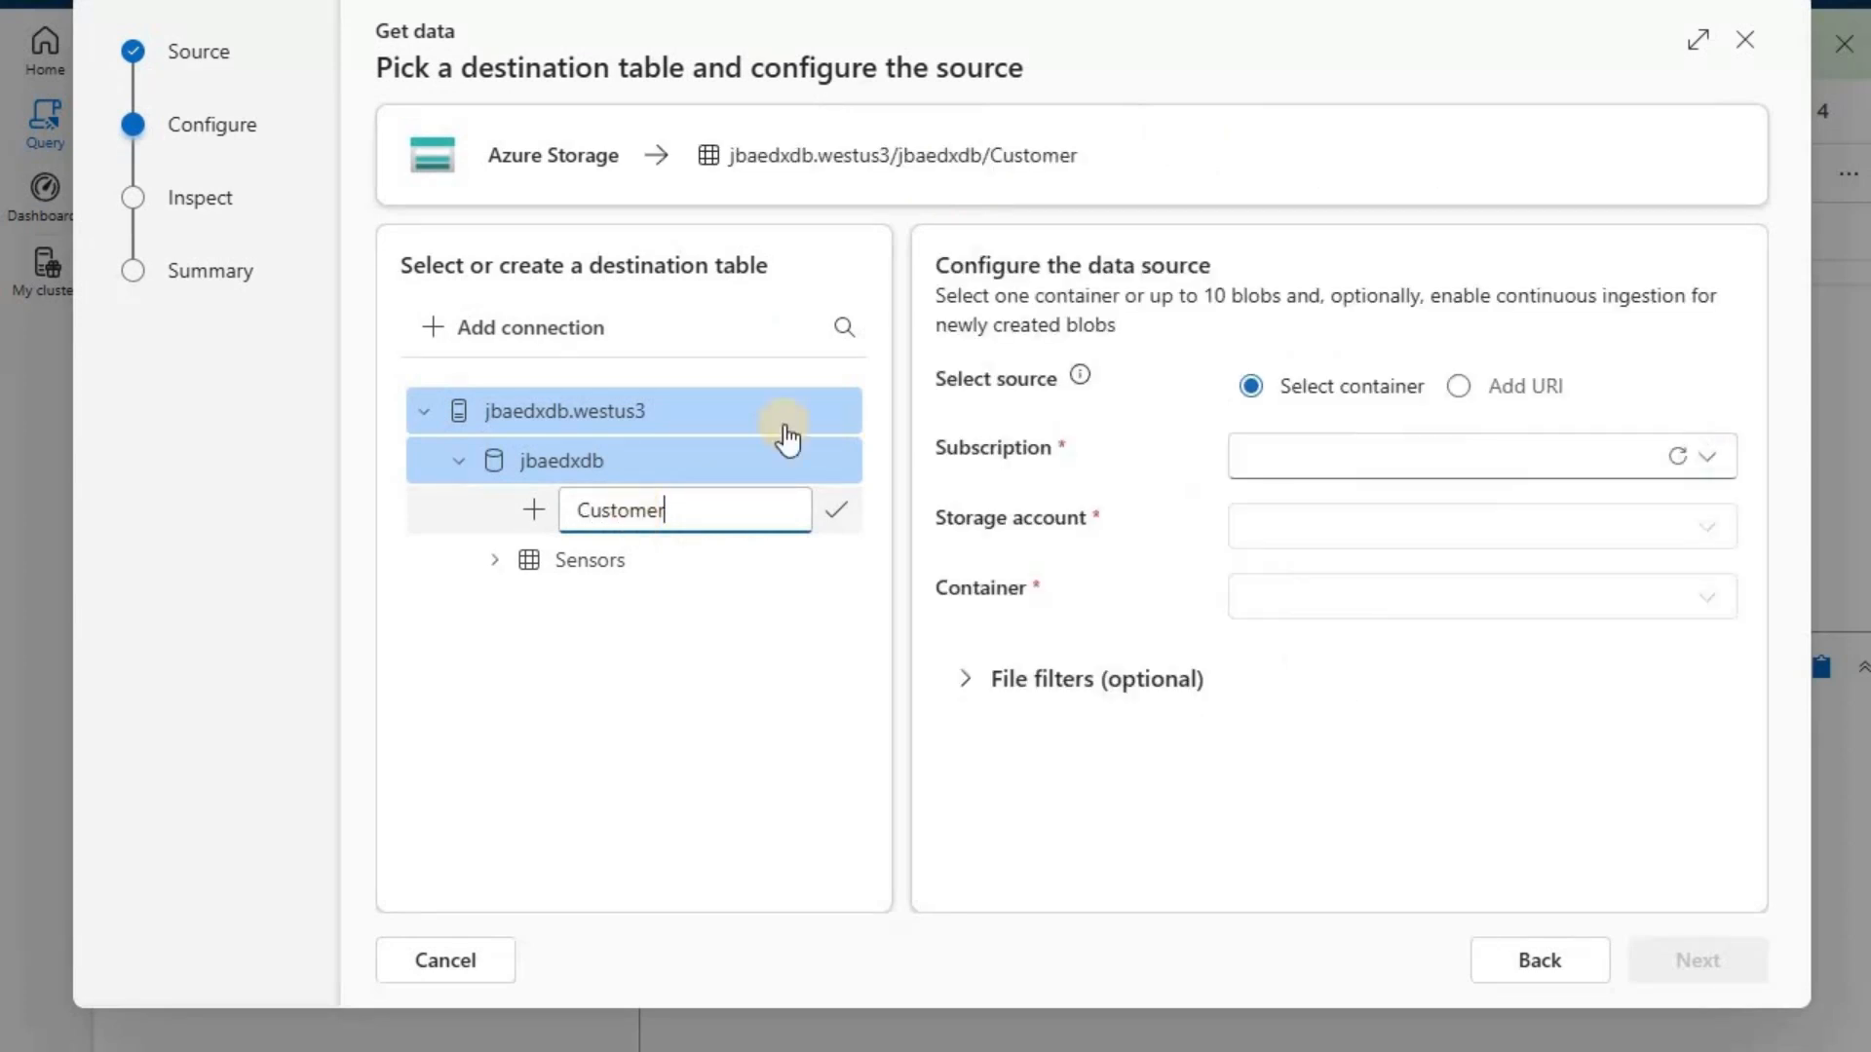
{"action": "left_click", "coordinate": [1461, 394]}
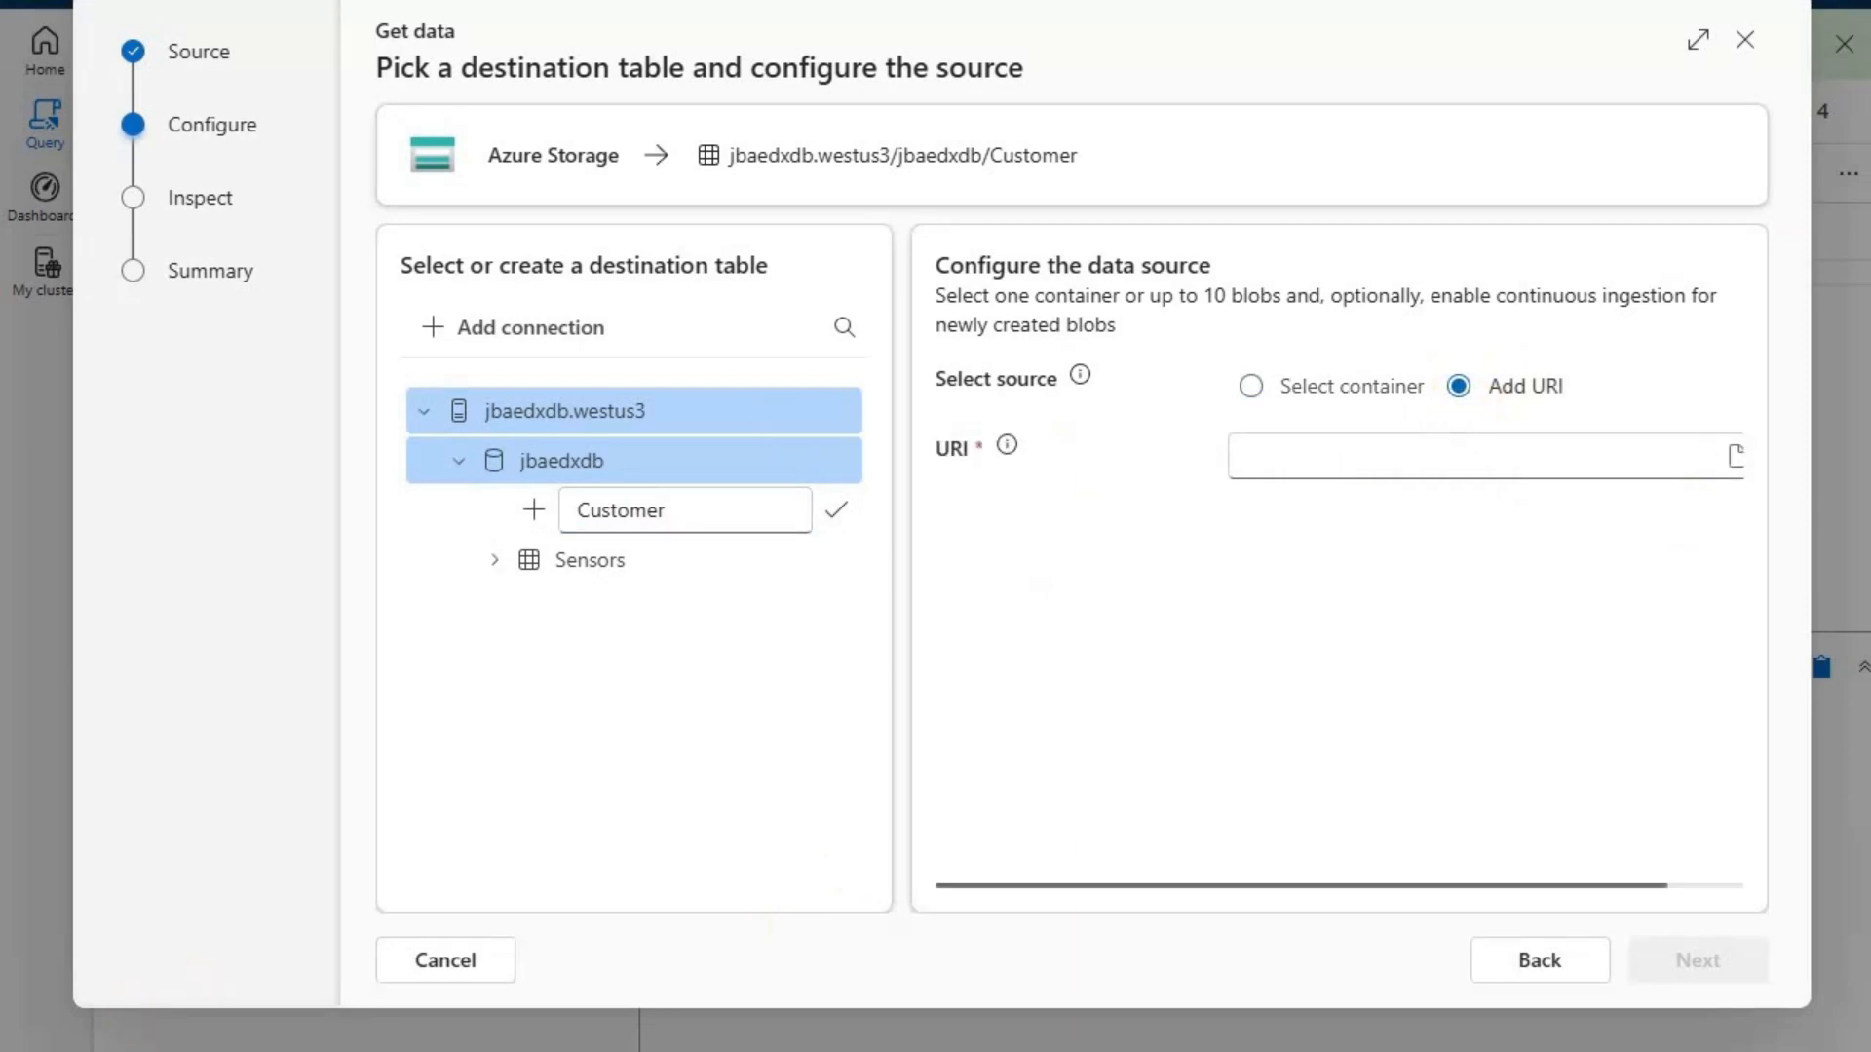
- Switch to the Azure portal and copy the aedx container's URL from the properties in the jbaedxstoracc storage account
{"action": "key", "text": "alt+Tab"}
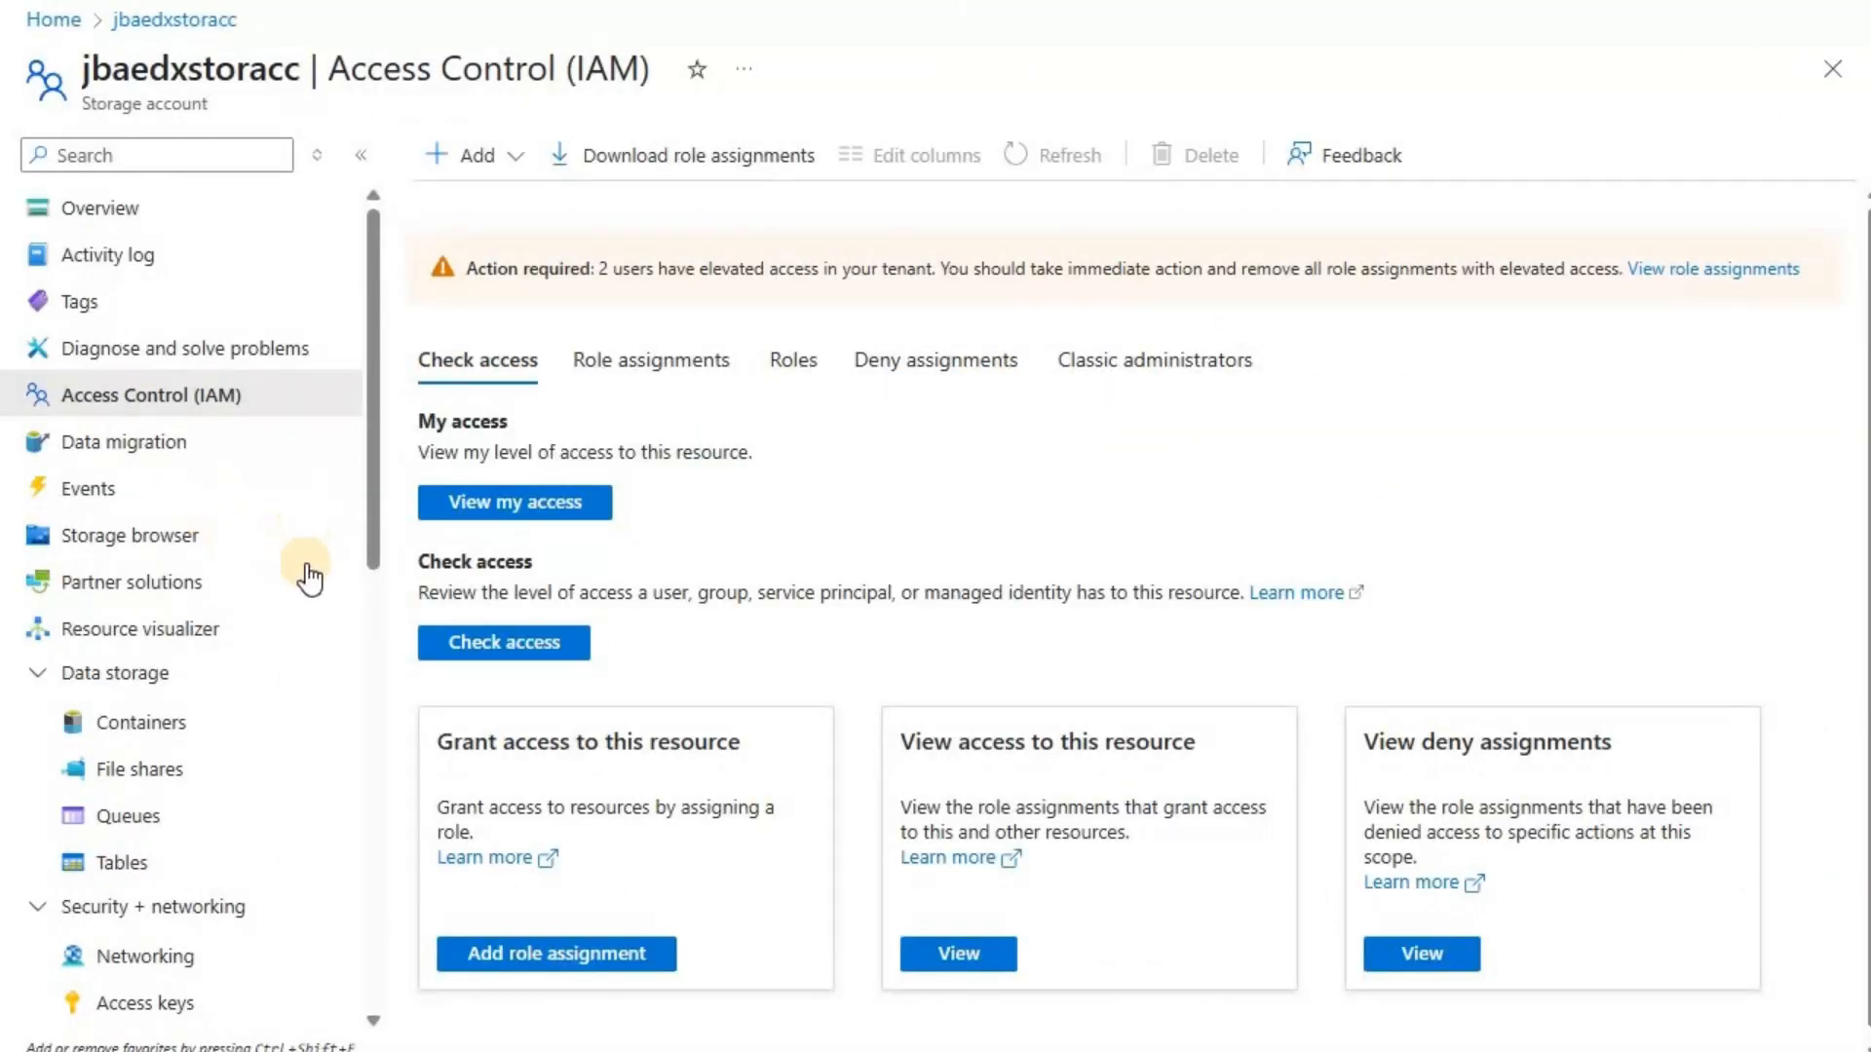
{"action": "scroll", "coordinate": [312, 604], "scroll_direction": "down", "scroll_amount": 3}
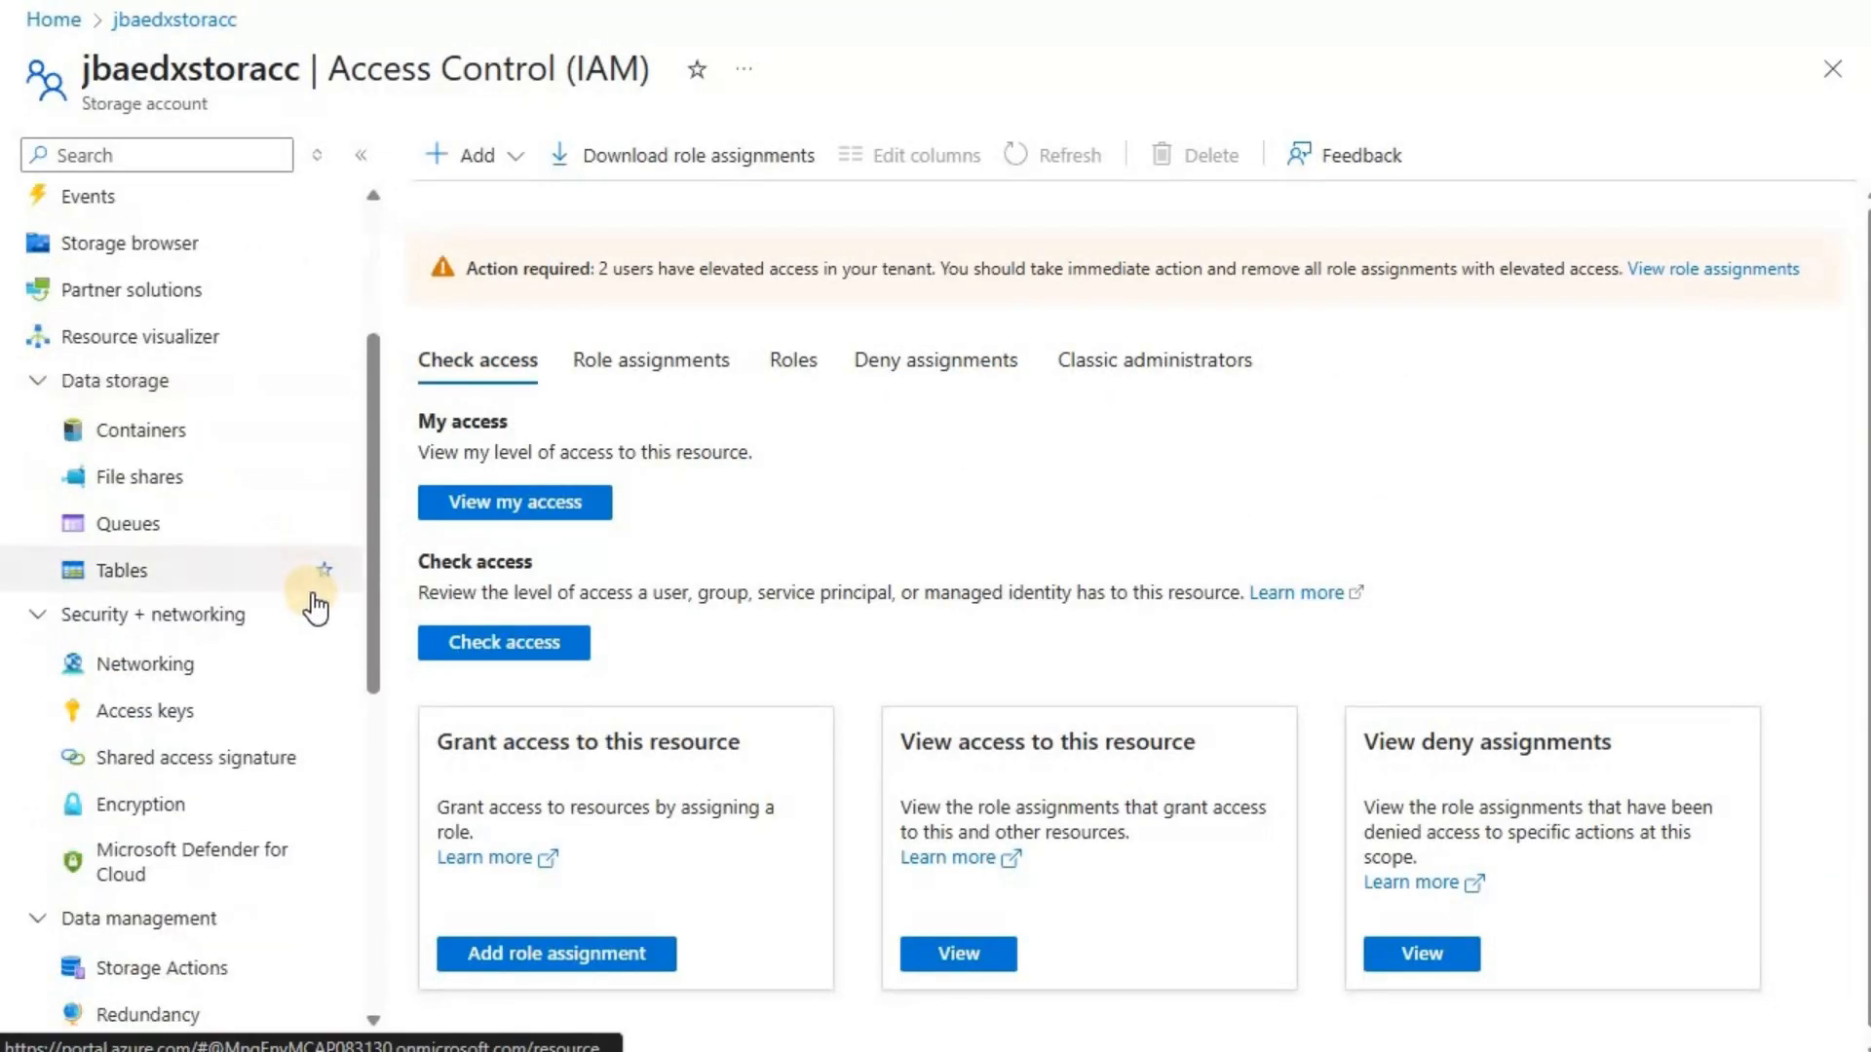
{"action": "scroll", "coordinate": [313, 605], "scroll_direction": "down", "scroll_amount": 2}
{"action": "scroll", "coordinate": [238, 542], "scroll_direction": "up", "scroll_amount": 5}
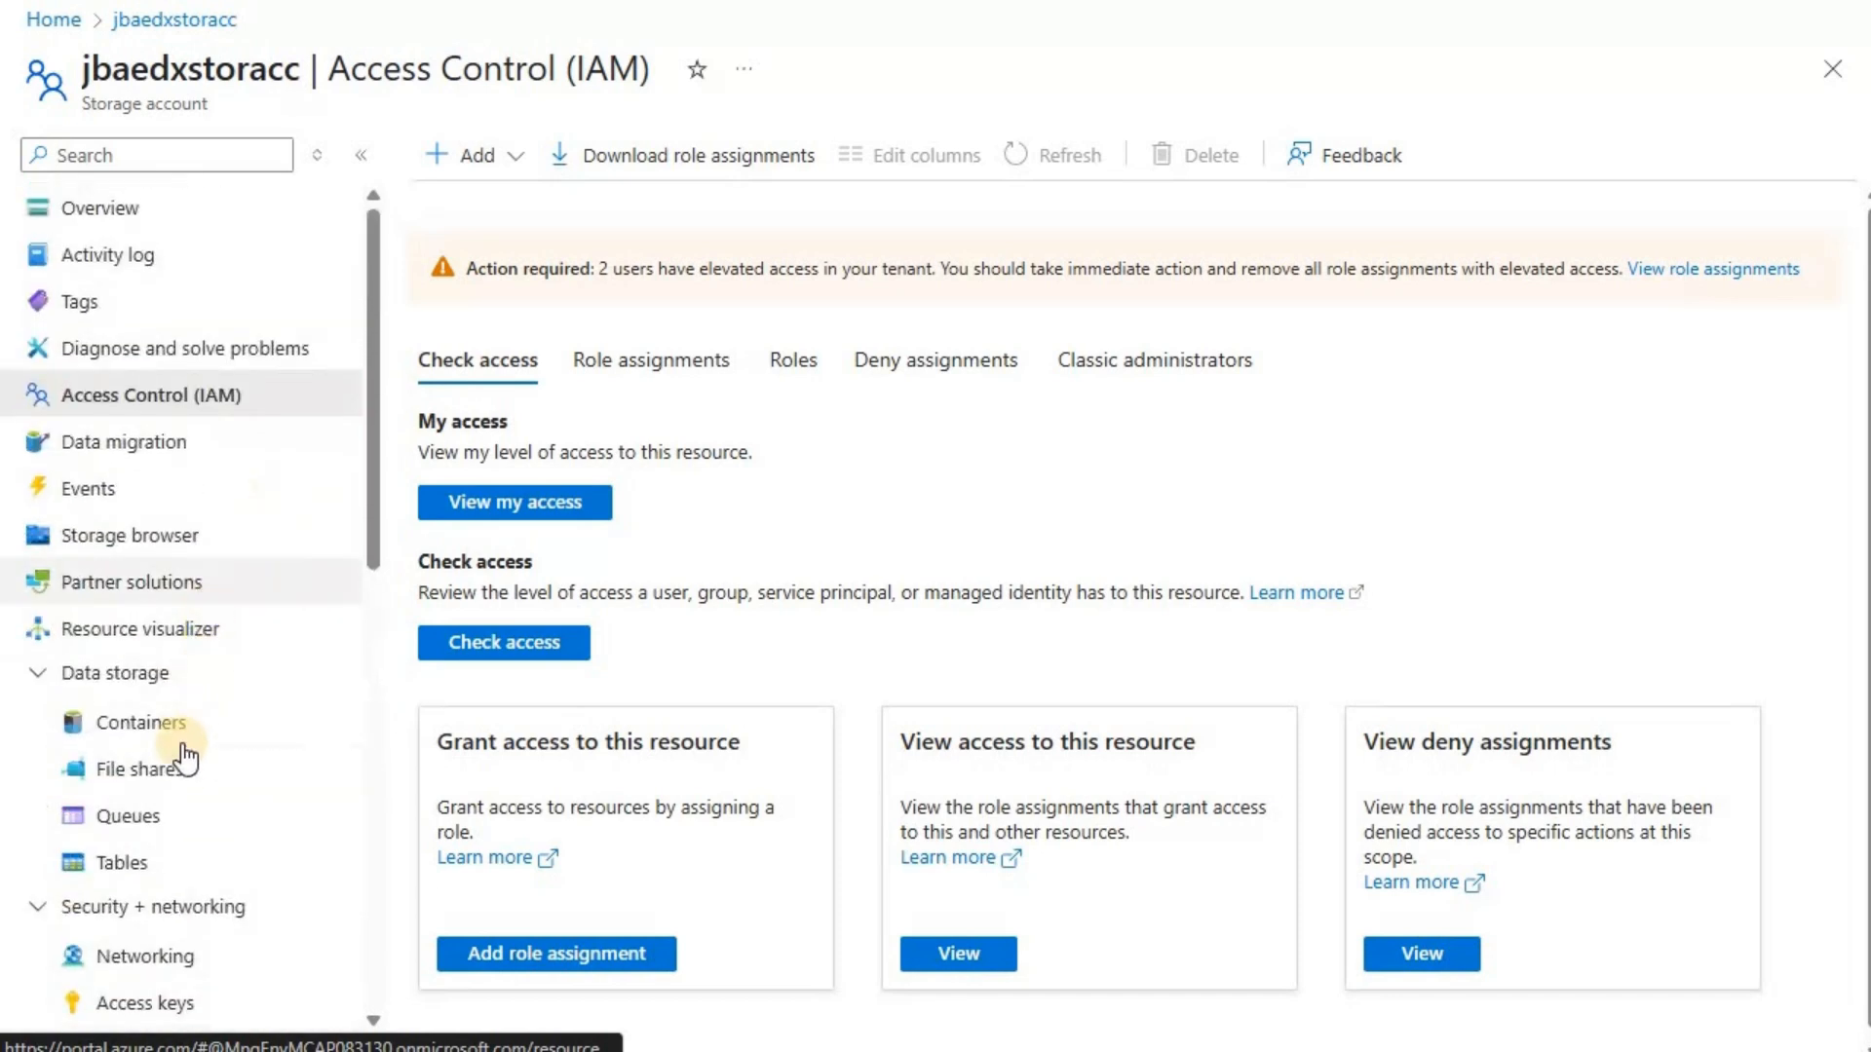
{"action": "left_click", "coordinate": [168, 738]}
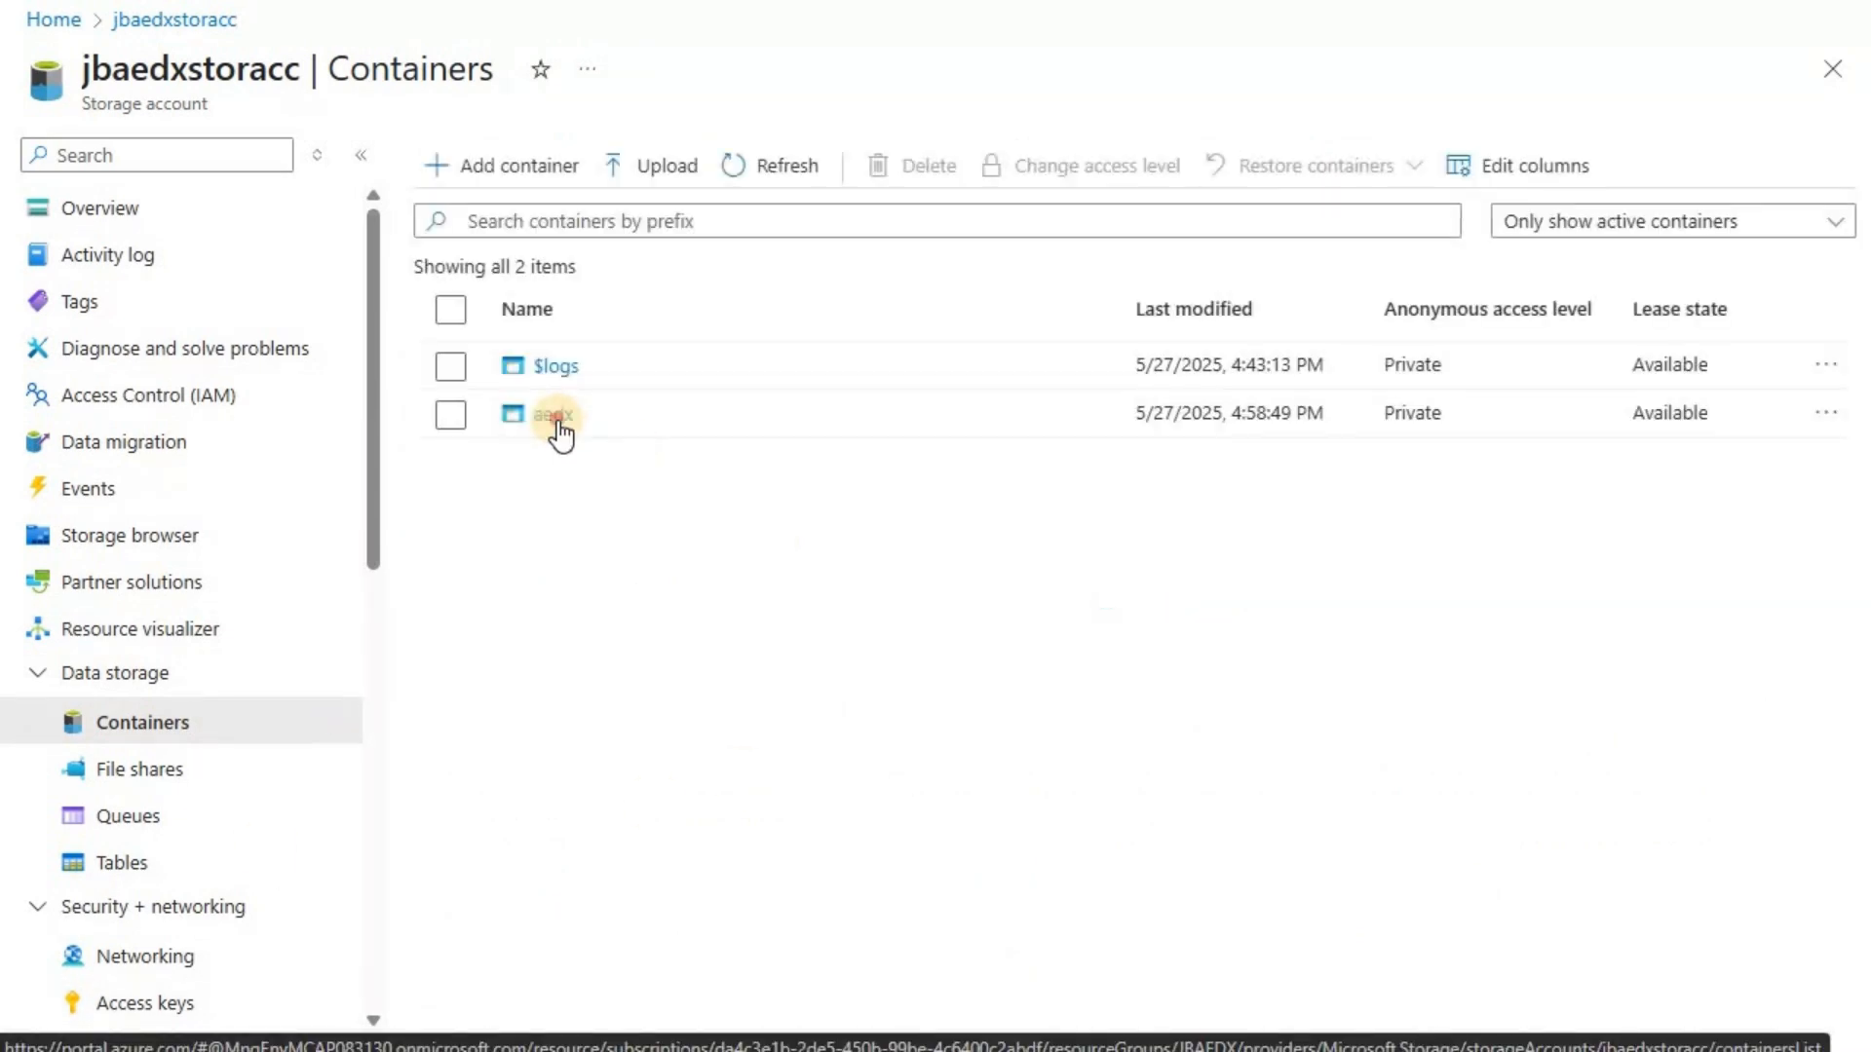
{"action": "left_click", "coordinate": [558, 419]}
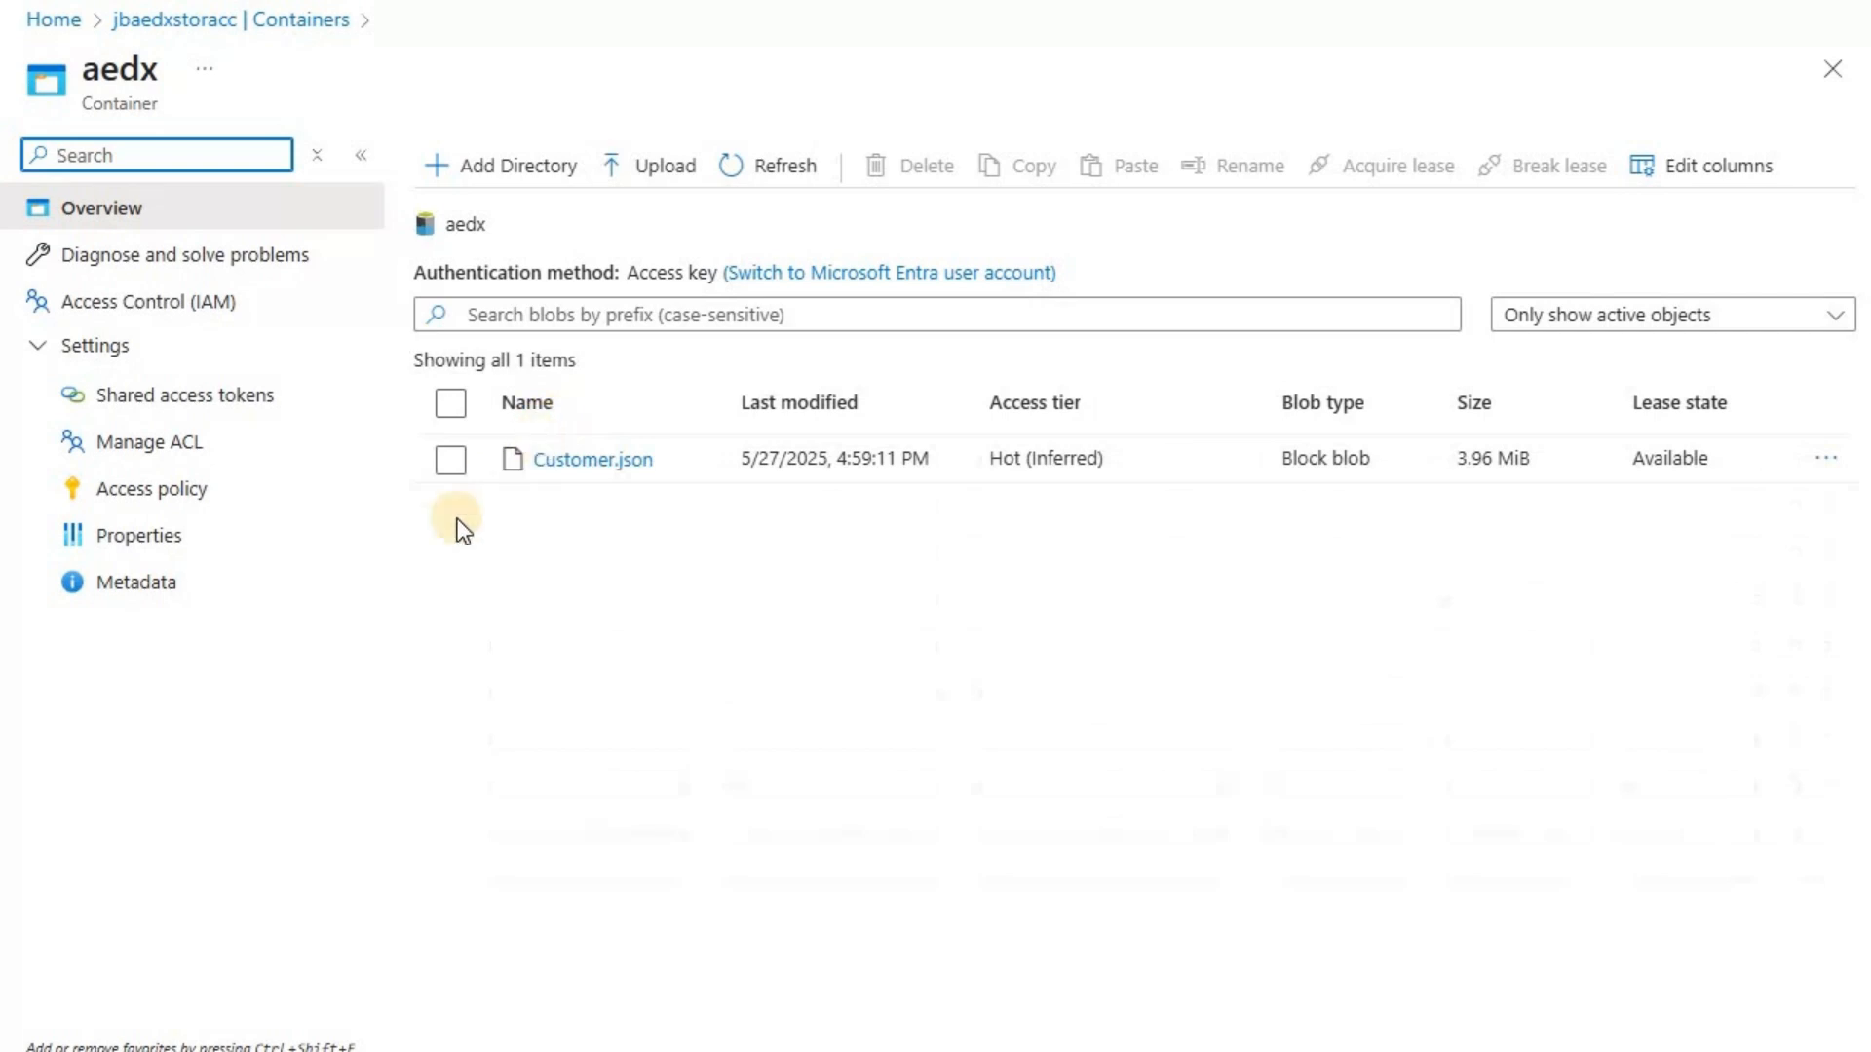
{"action": "left_click", "coordinate": [149, 552]}
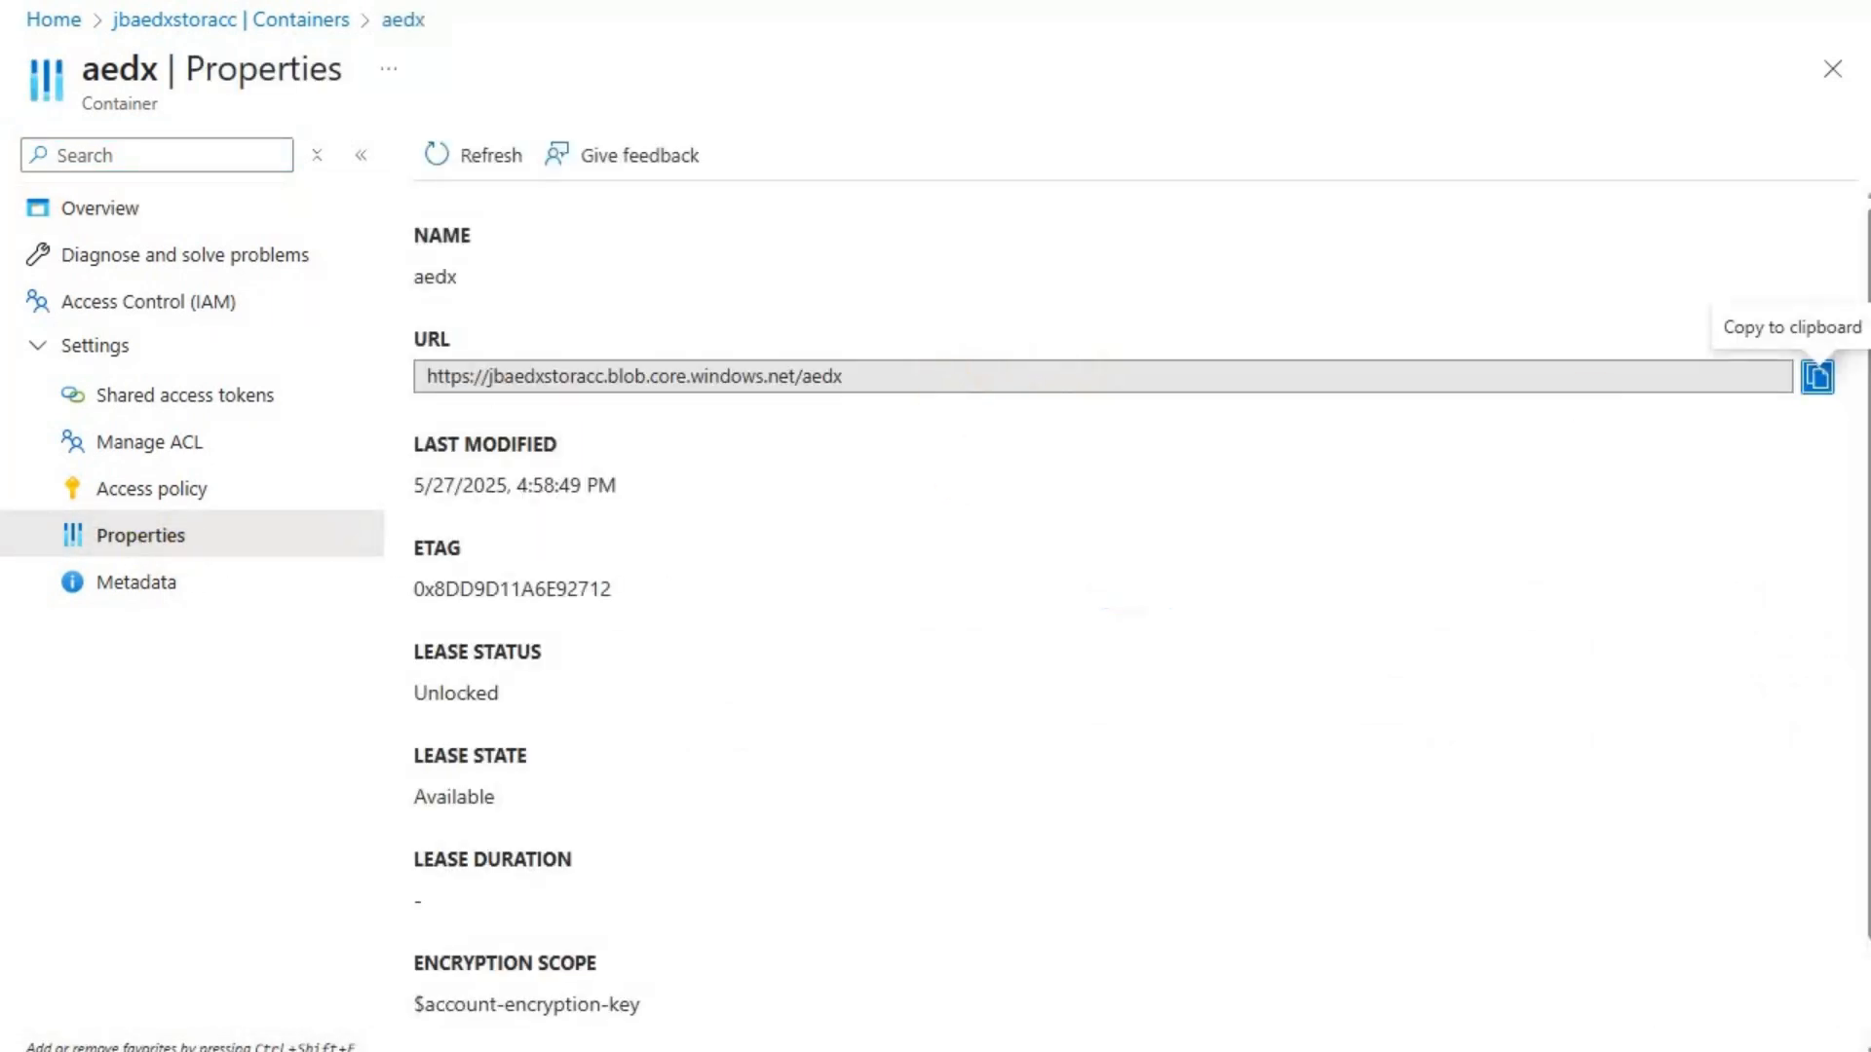
{"action": "left_click", "coordinate": [1818, 376]}
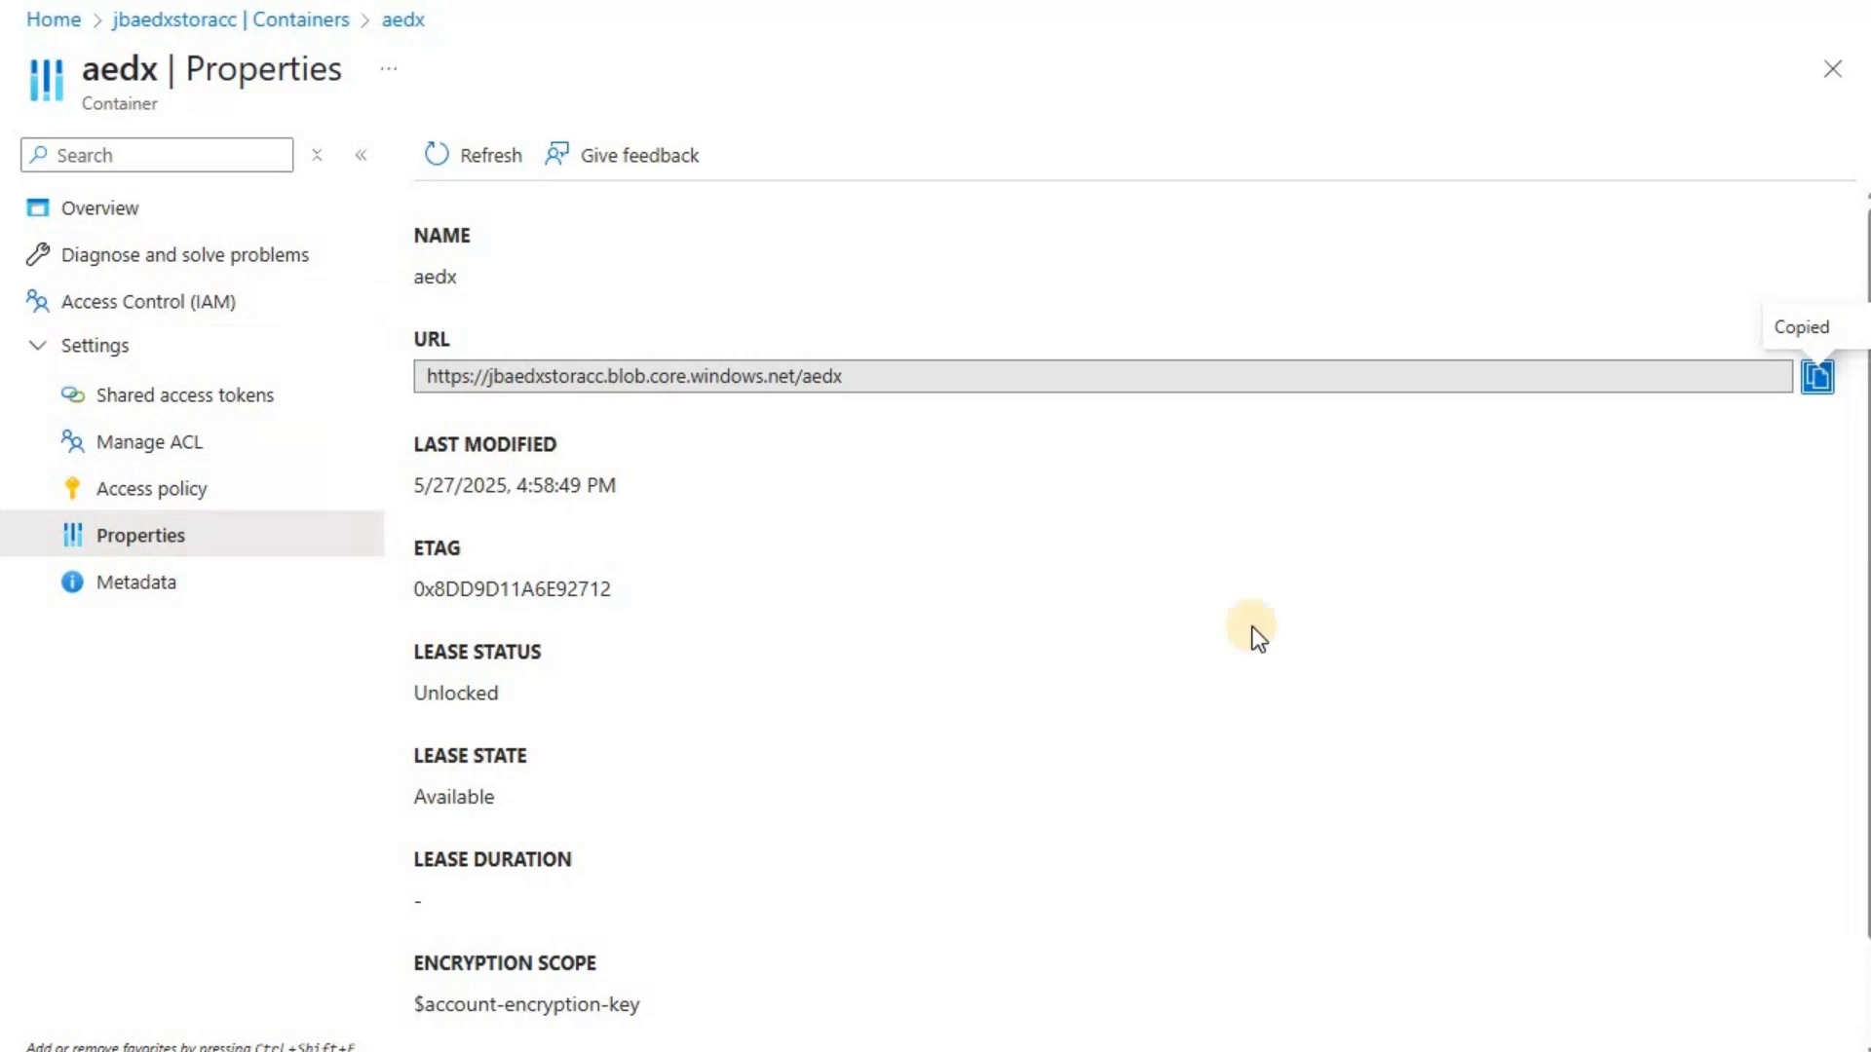
{"action": "key", "text": "alt+Tab"}
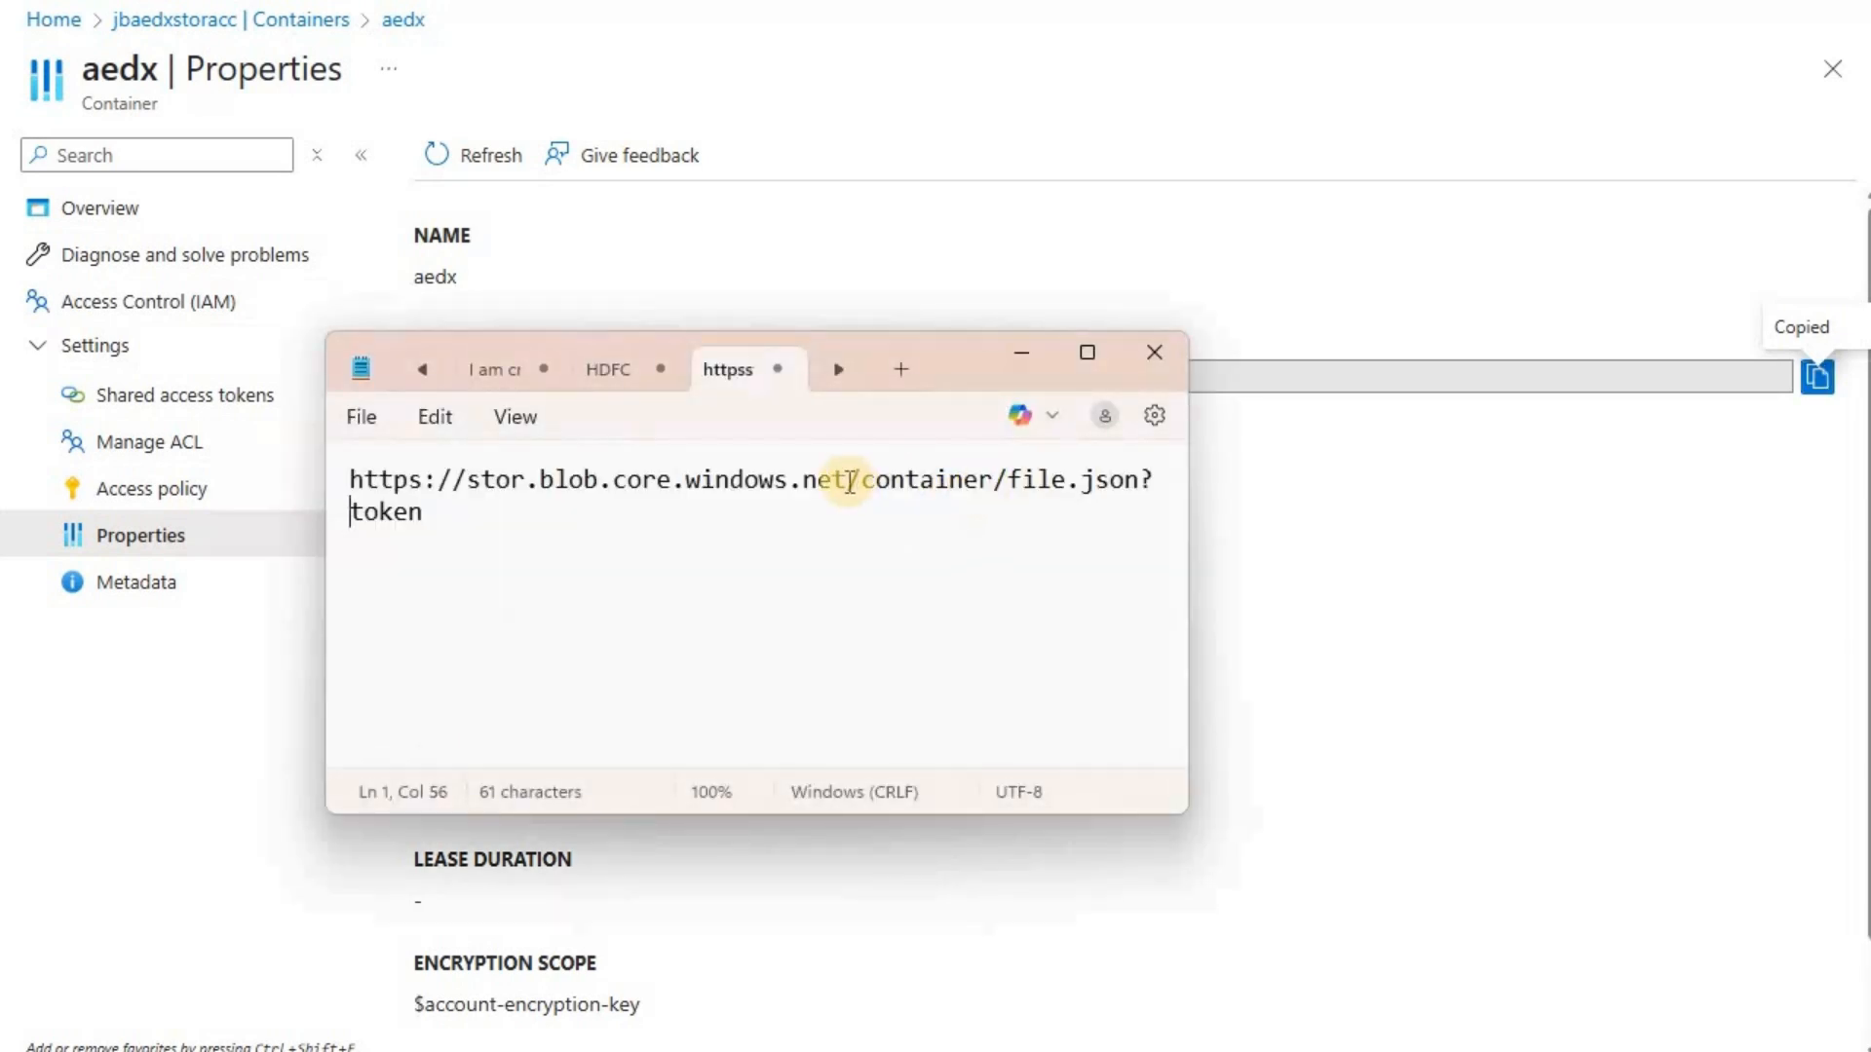
{"action": "left_click_drag", "start_coordinate": [350, 481], "coordinate": [848, 481]}
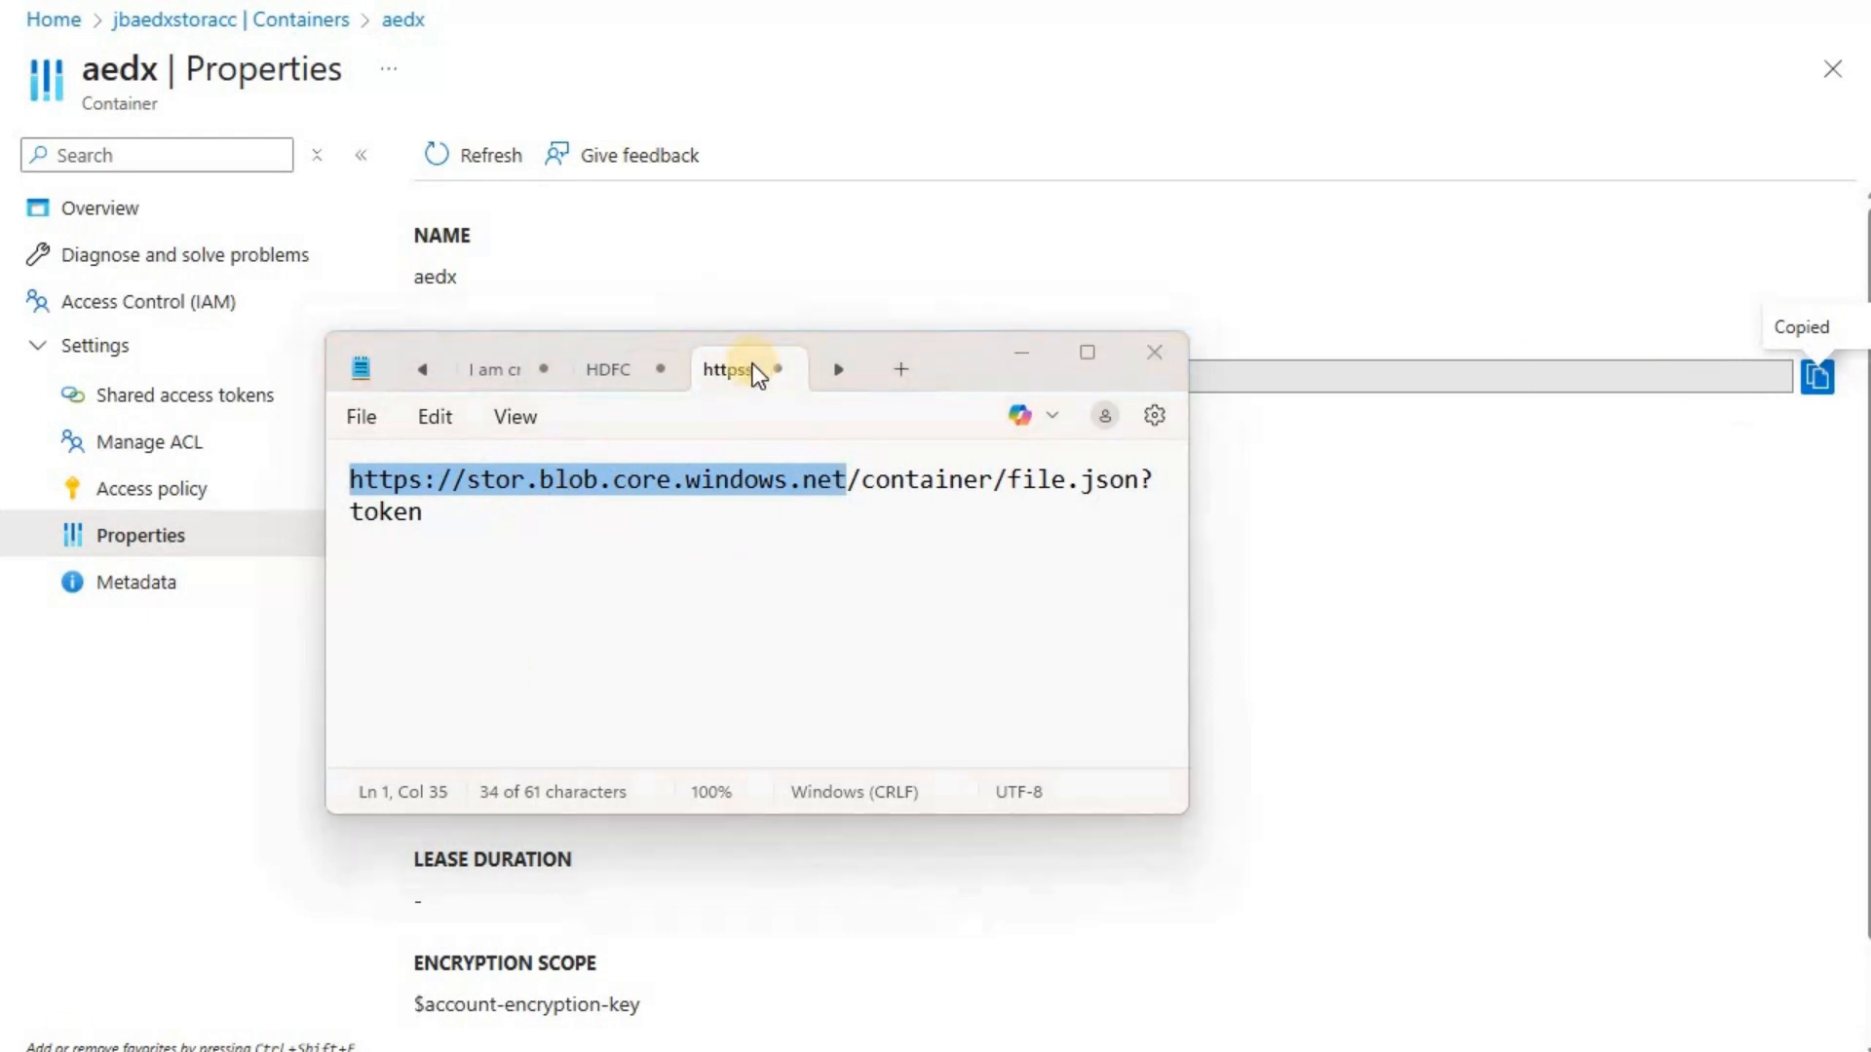
{"action": "key", "text": "ctrl+v"}
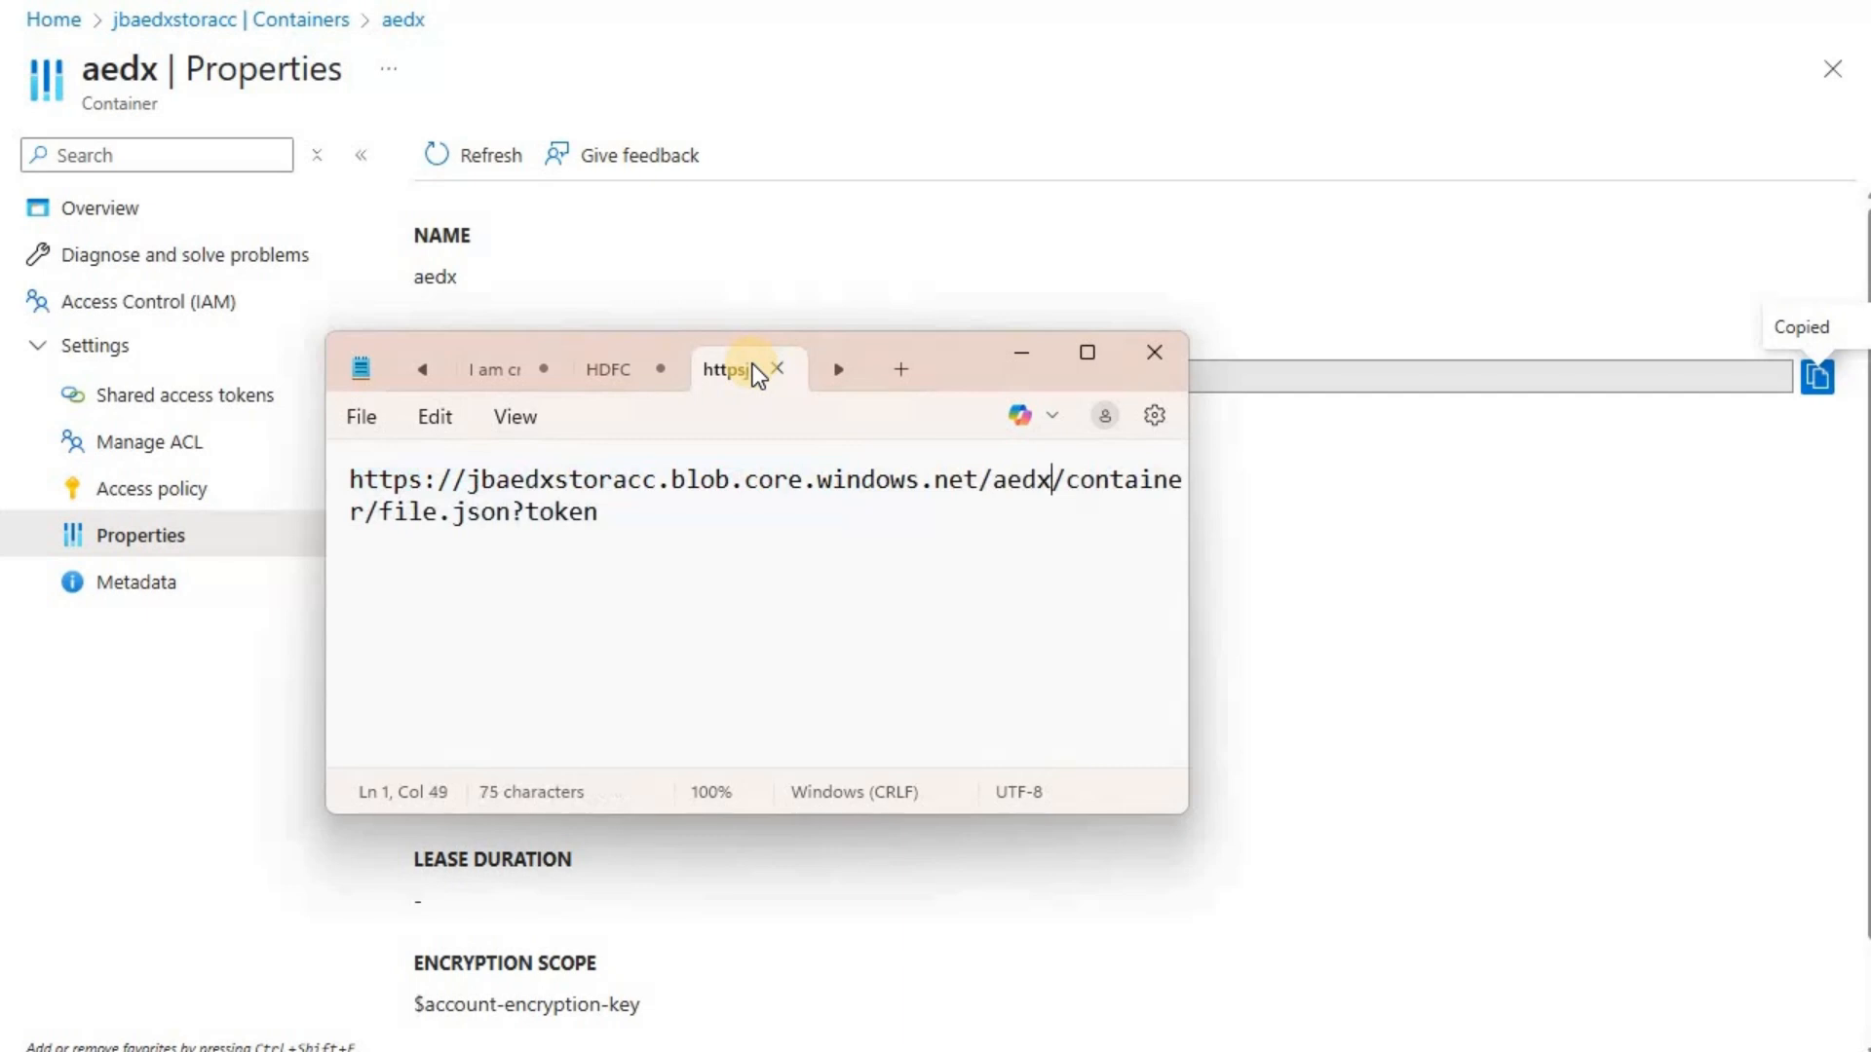
- Recheck the container URL in the portal and remove the redundant "/container" segment after "aedx" from the Notepad URI
{"action": "left_click", "coordinate": [1320, 377]}
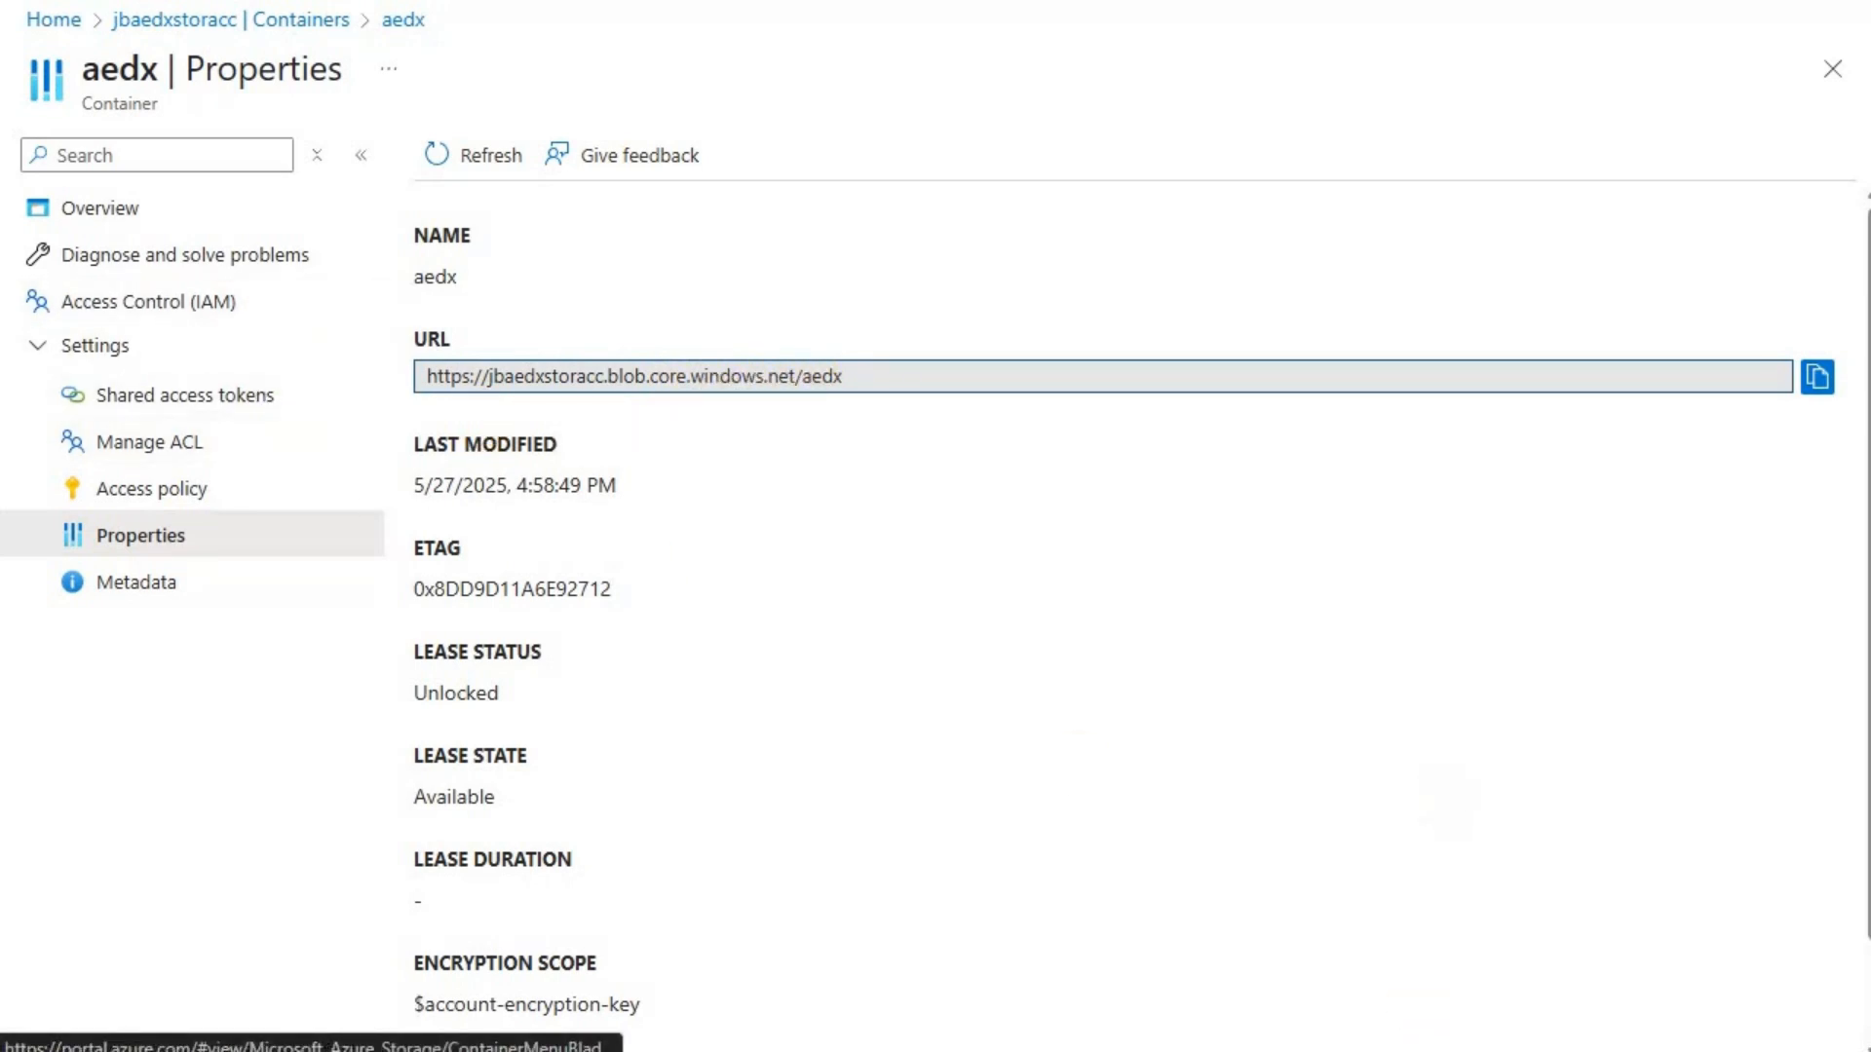
{"action": "key", "text": "alt+Tab"}
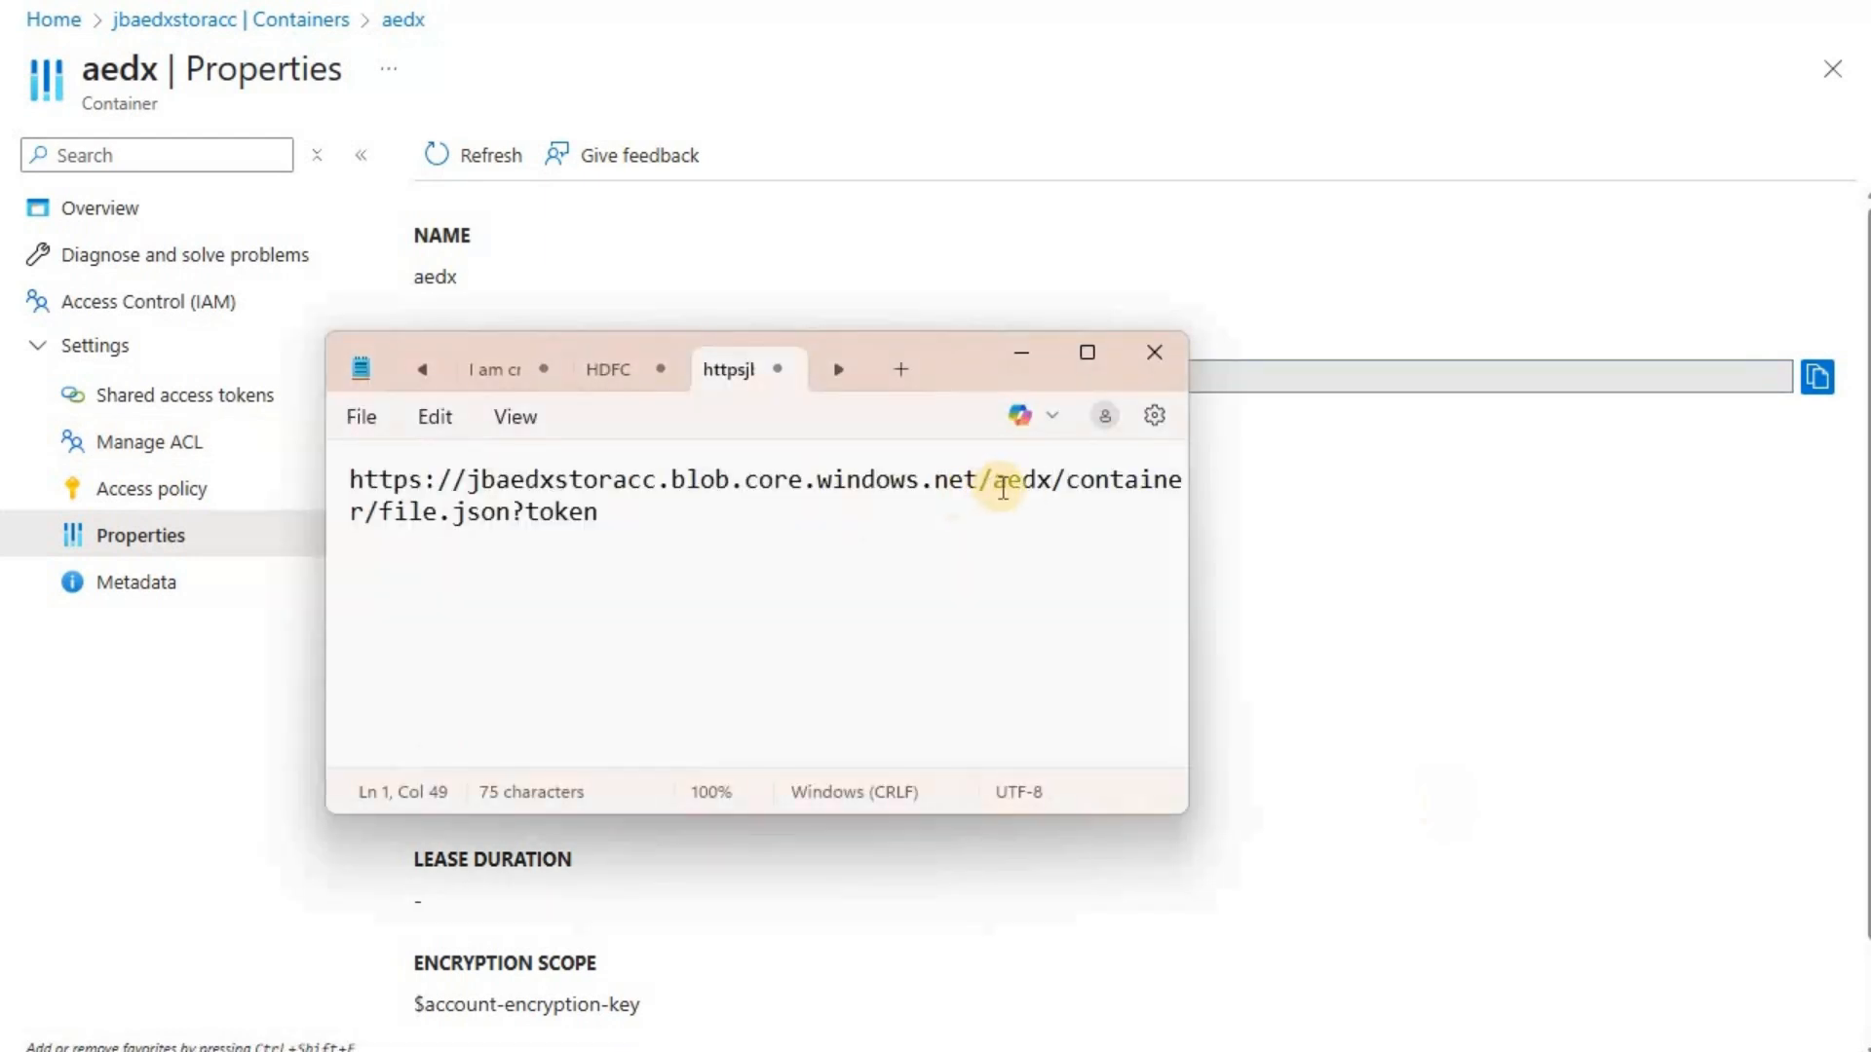
{"action": "key", "text": "Delete"}
{"action": "key", "text": "Delete"}
{"action": "key", "text": "Delete"}
{"action": "key", "text": "Delete"}
{"action": "key", "text": "Delete"}
{"action": "key", "text": "Delete"}
{"action": "key", "text": "Delete"}
{"action": "key", "text": "Delete"}
{"action": "key", "text": "Delete"}
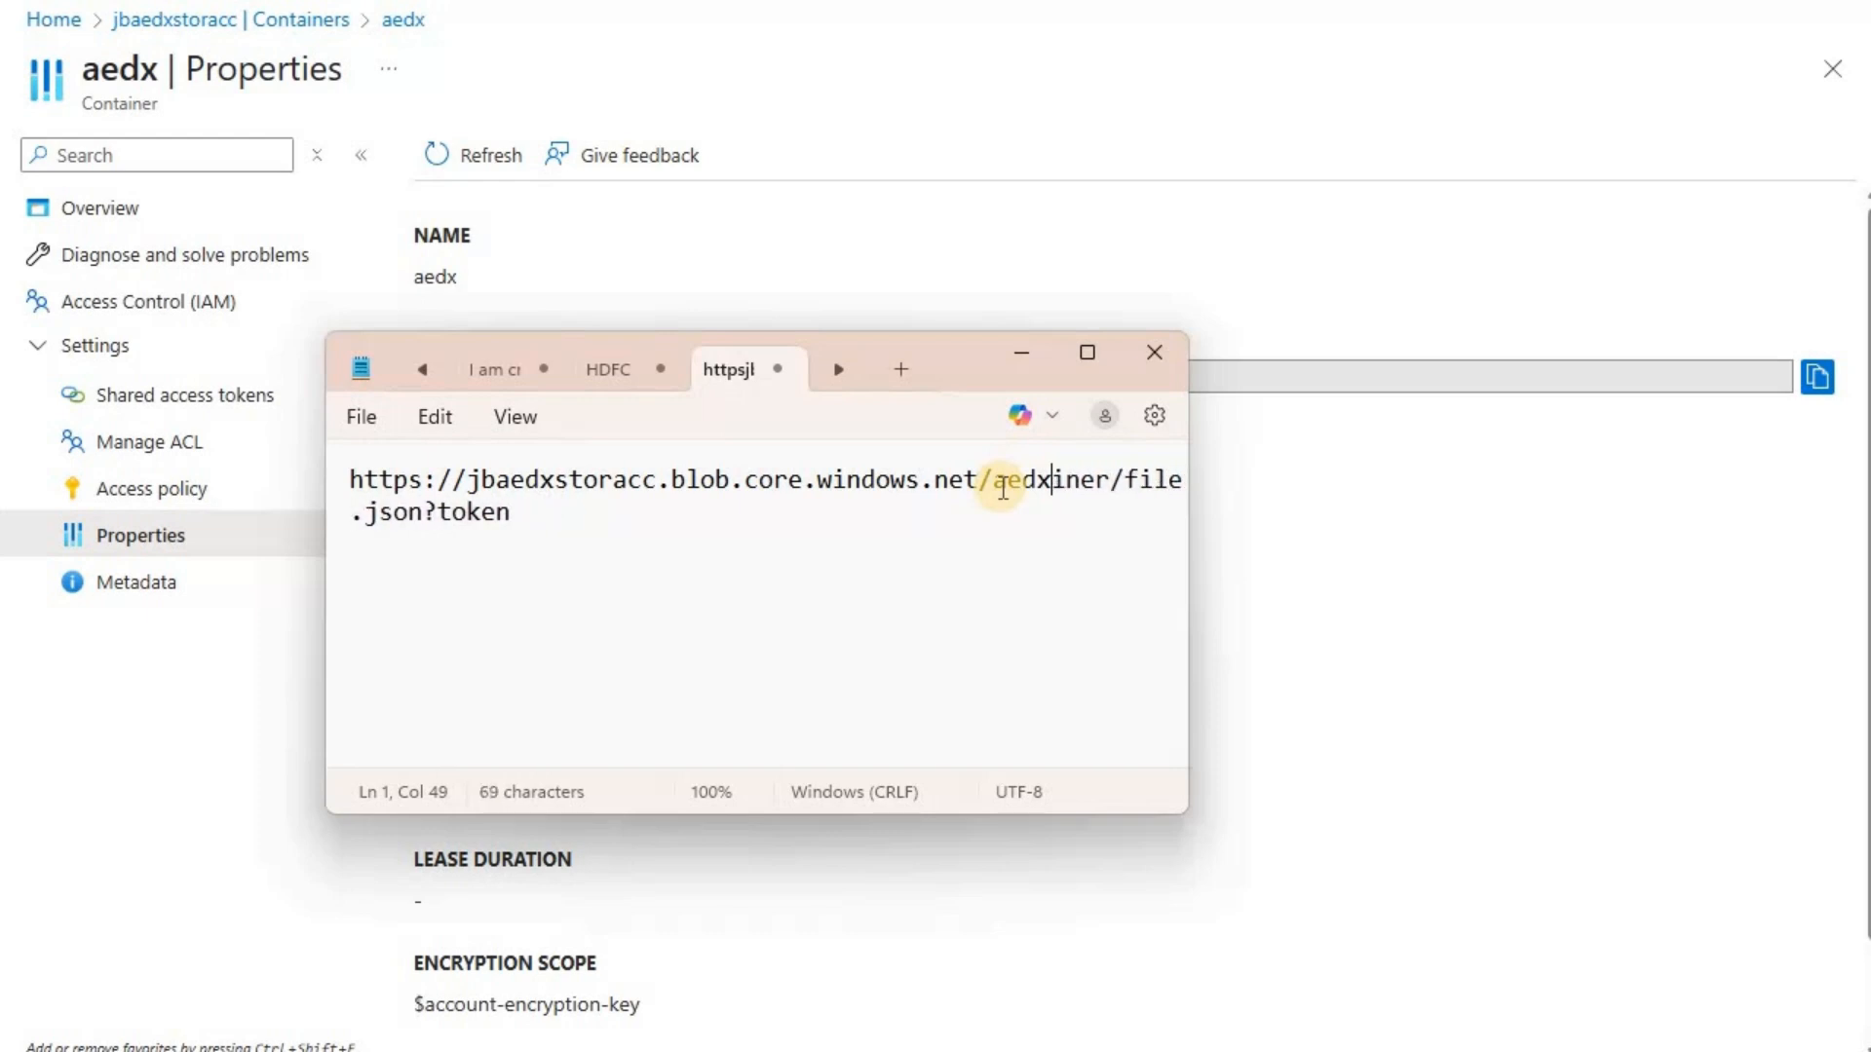
{"action": "key", "text": "Delete"}
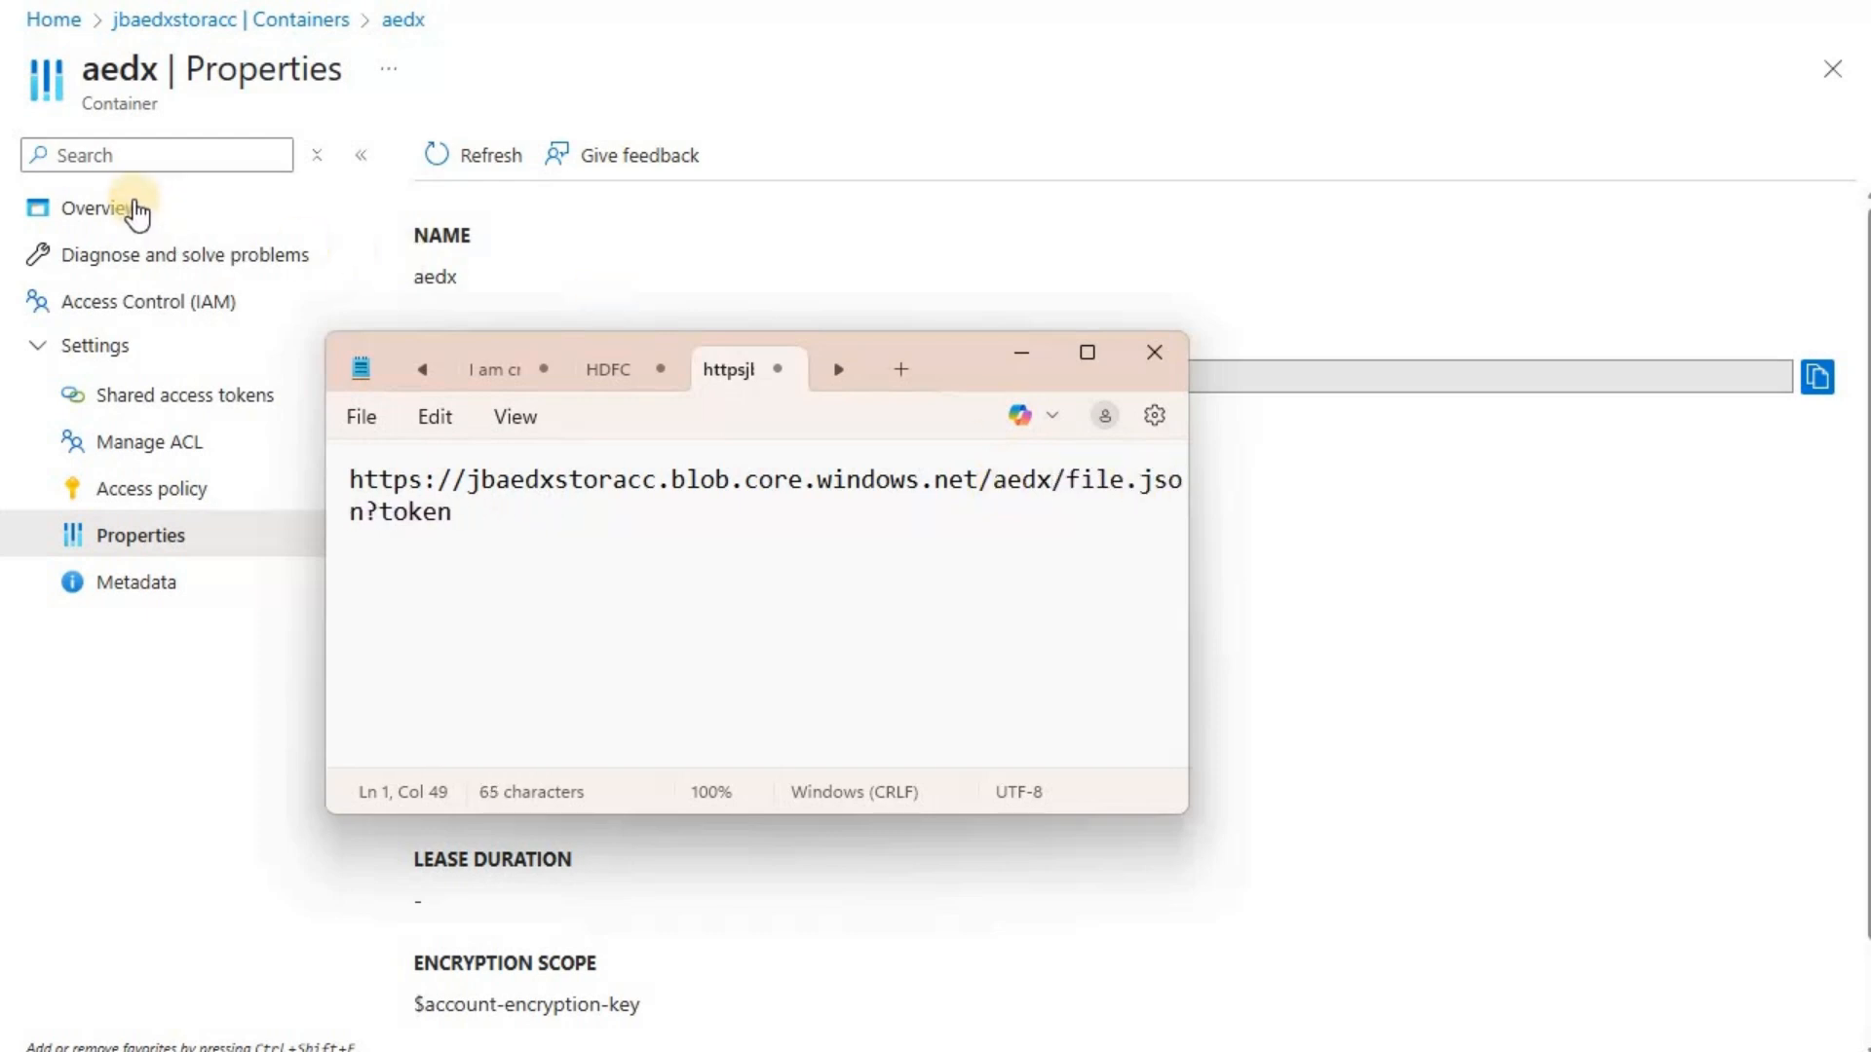
- Copy the blob's name from the aedx container overview and replace "file.json" in the Notepad URI with Customer.json
{"action": "left_click", "coordinate": [137, 207]}
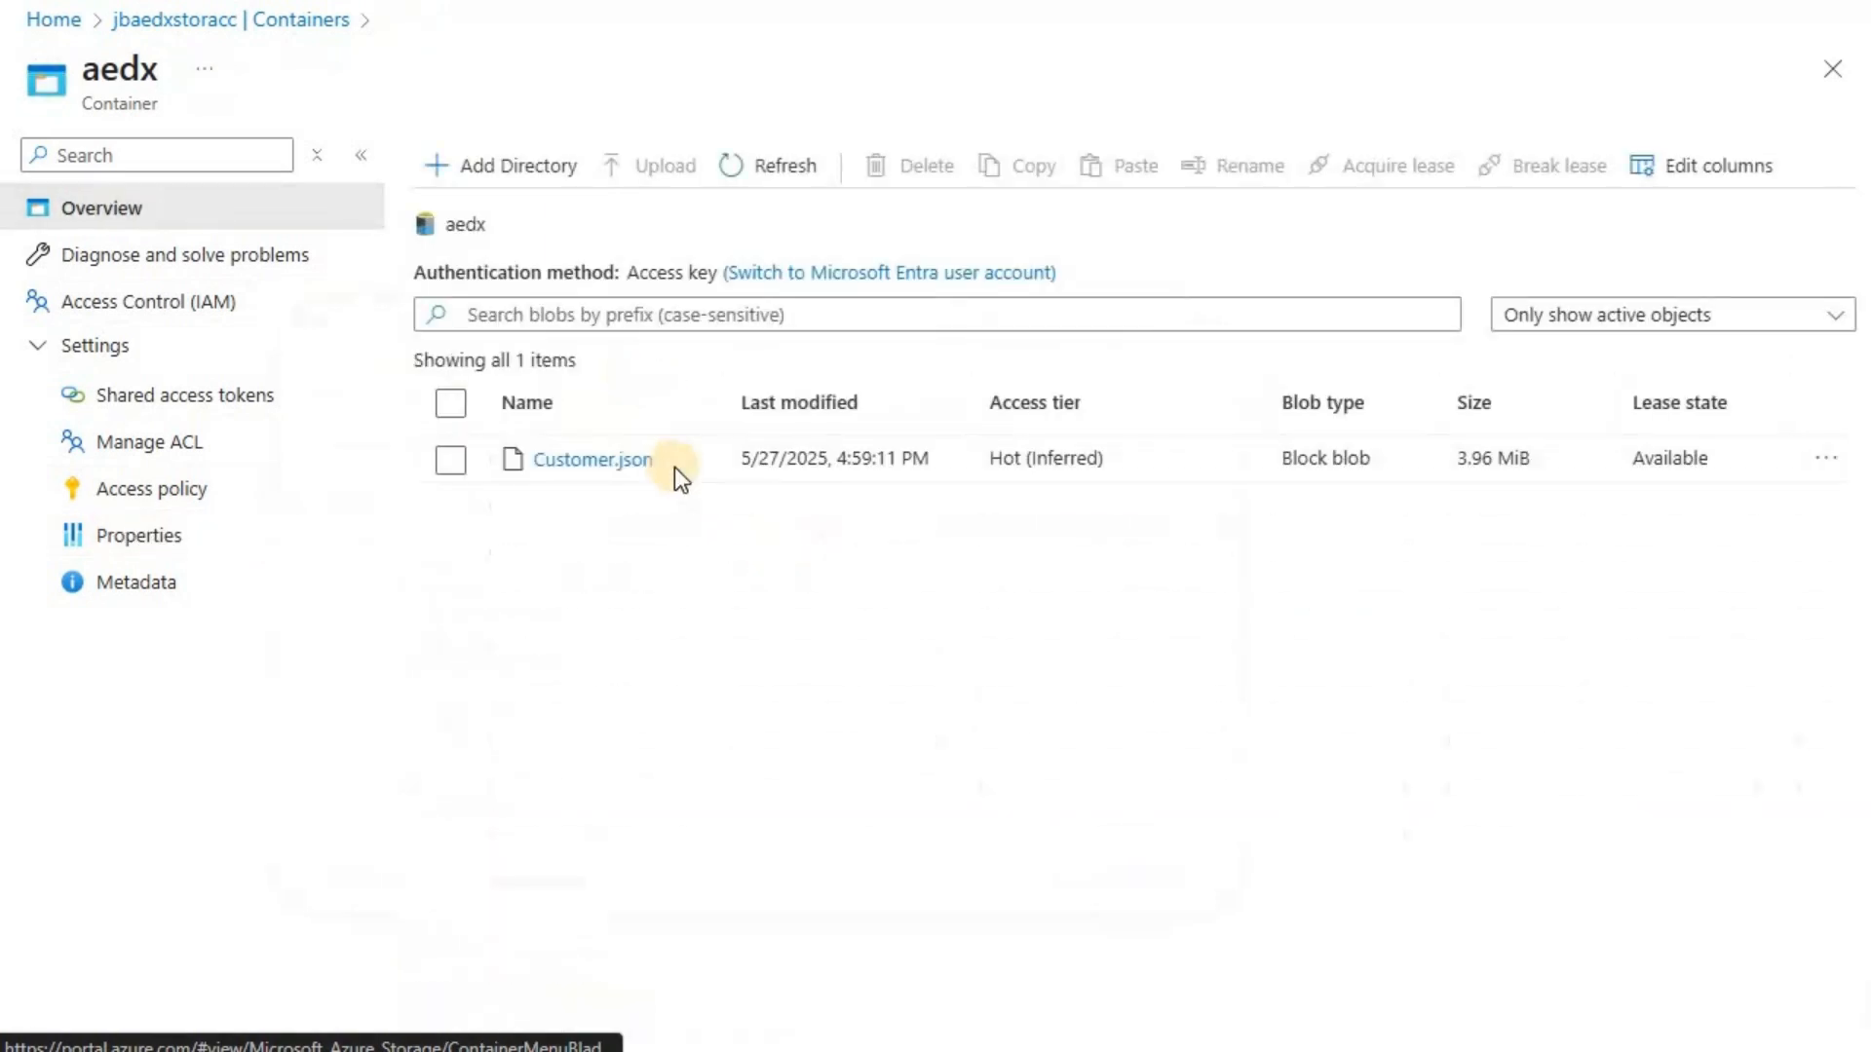
{"action": "left_click", "coordinate": [542, 464]}
{"action": "left_click", "coordinate": [542, 466]}
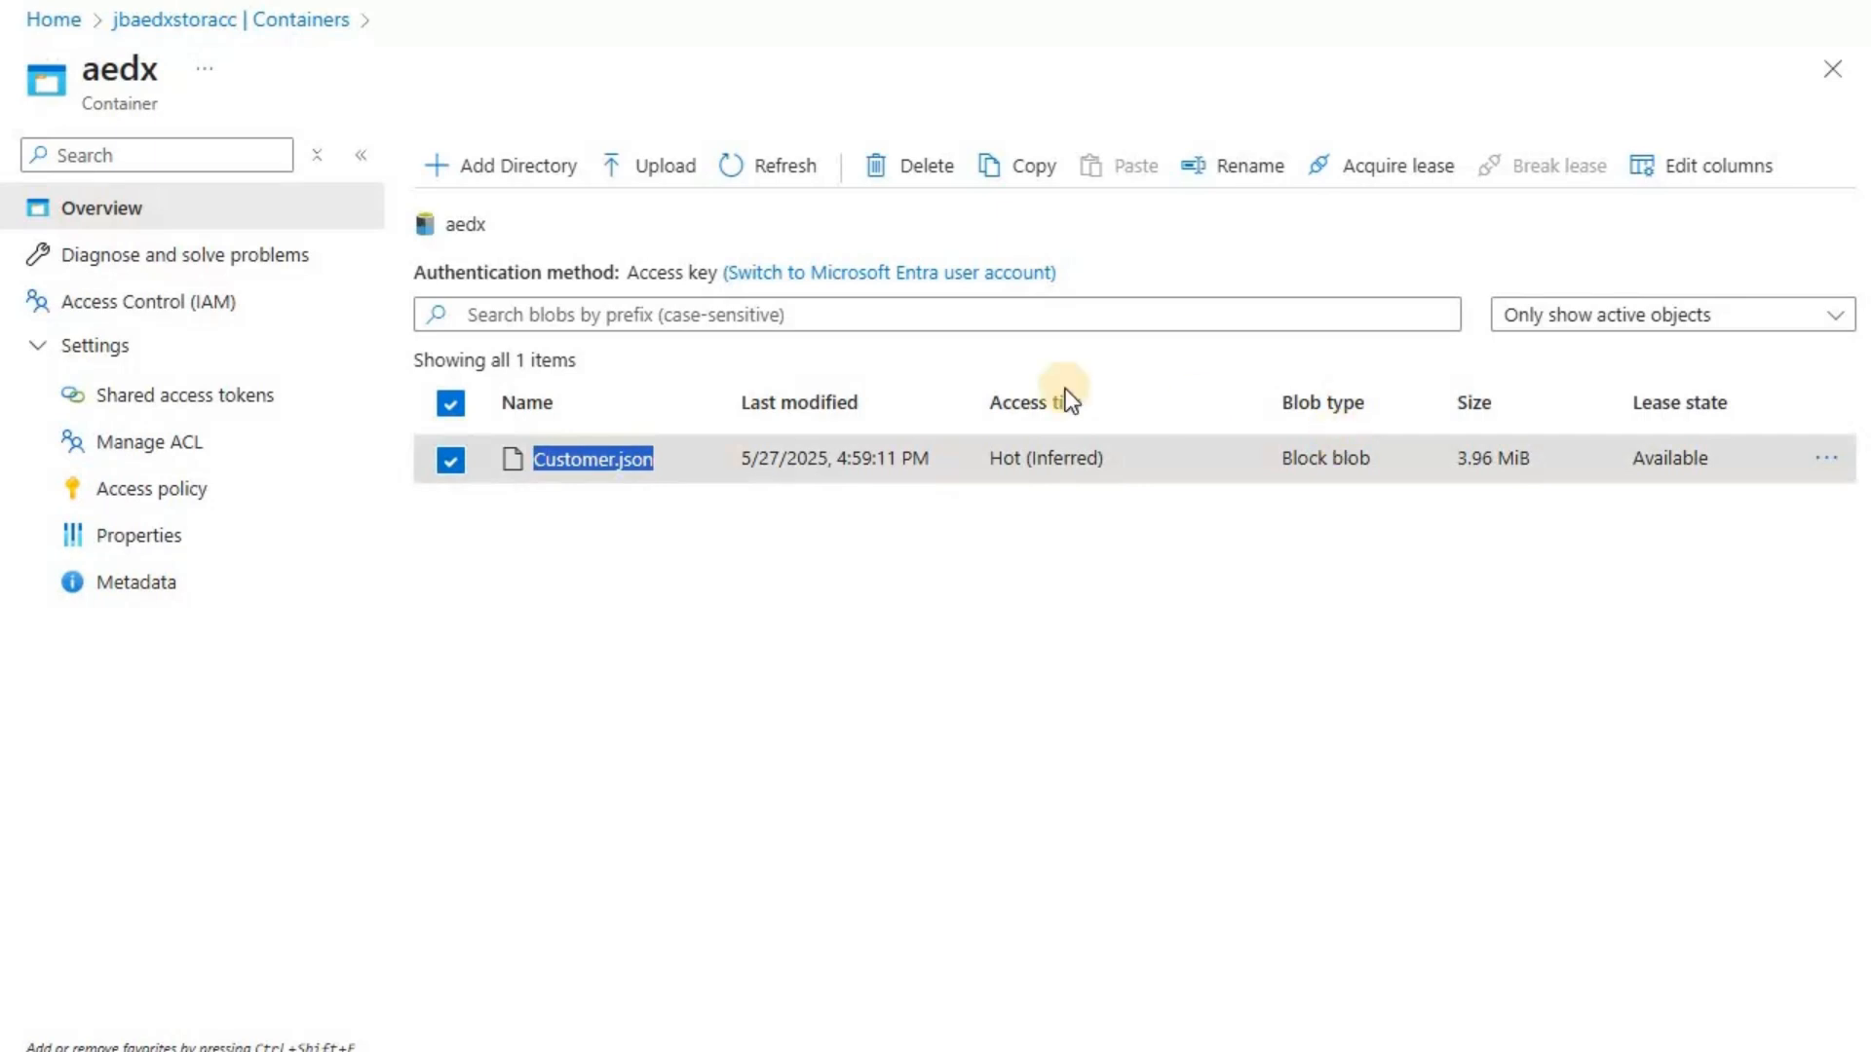
{"action": "key", "text": "alt+Tab"}
{"action": "left_click", "coordinate": [1072, 480]}
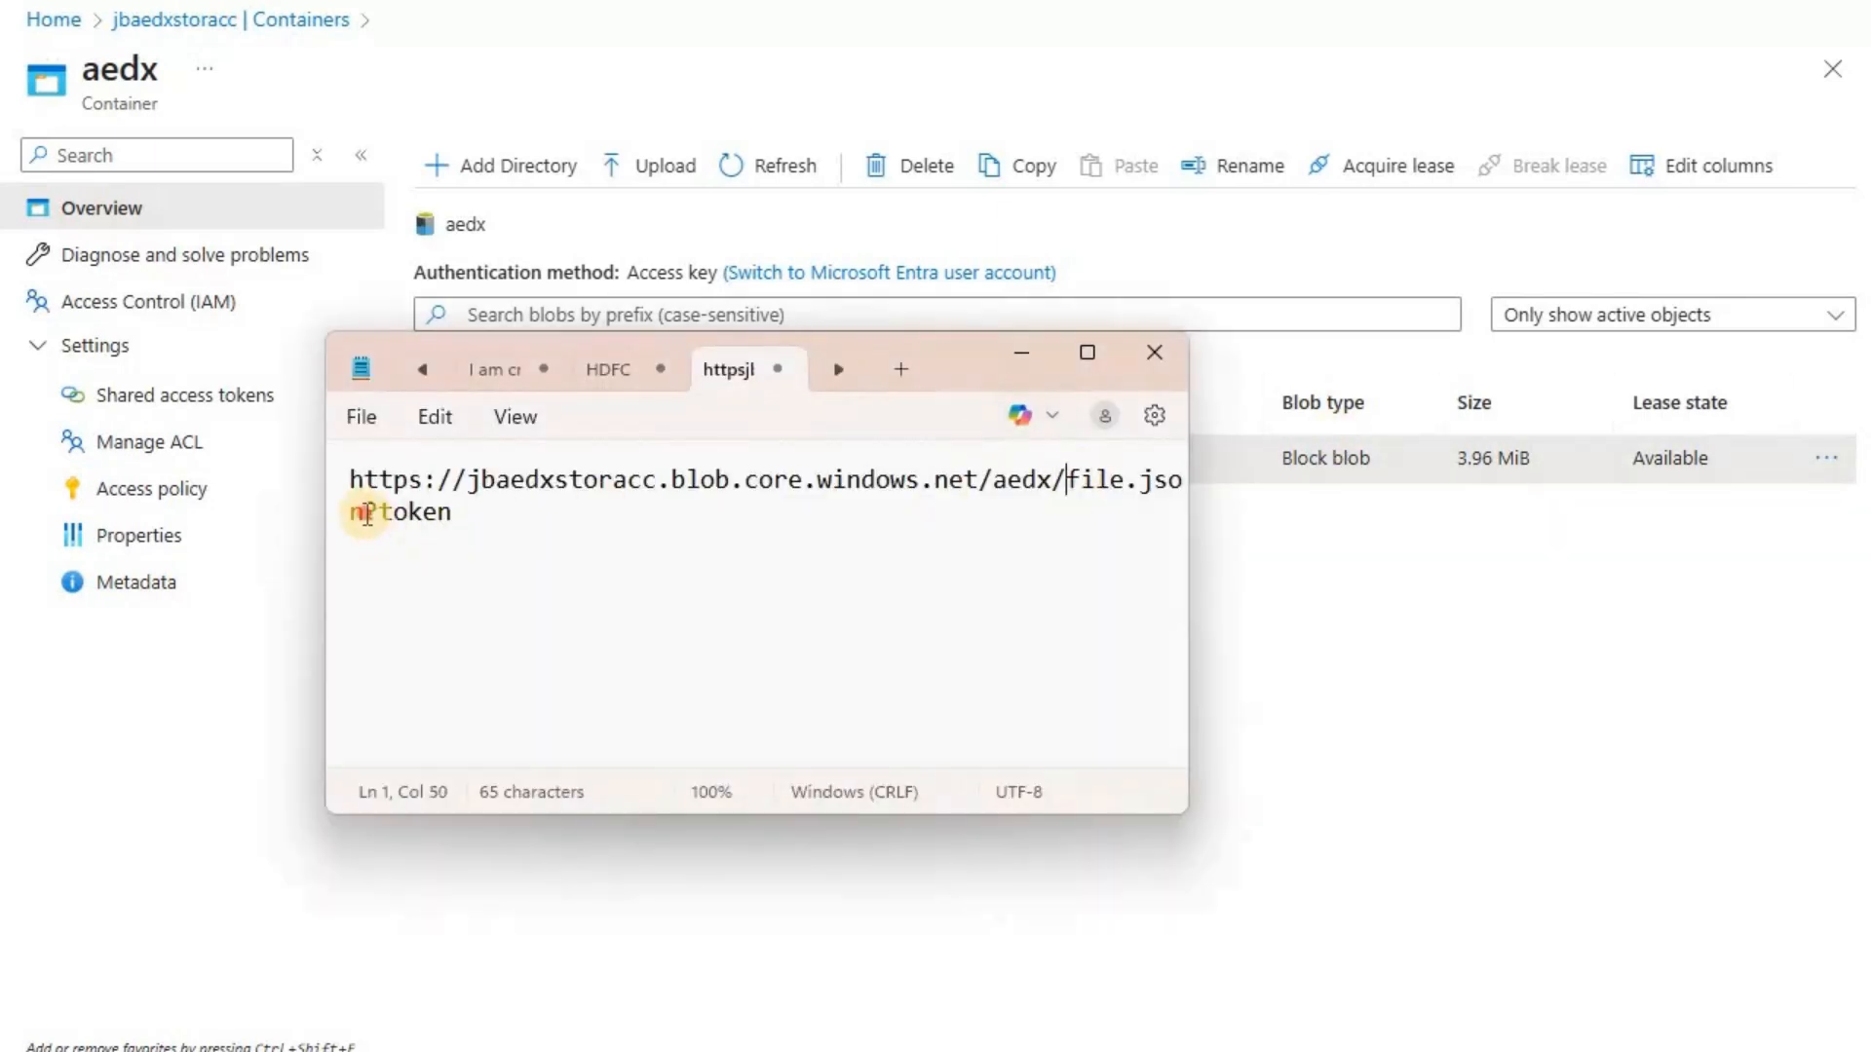
{"action": "left_click", "coordinate": [366, 514], "text": "shift"}
{"action": "key", "text": "ctrl+v"}
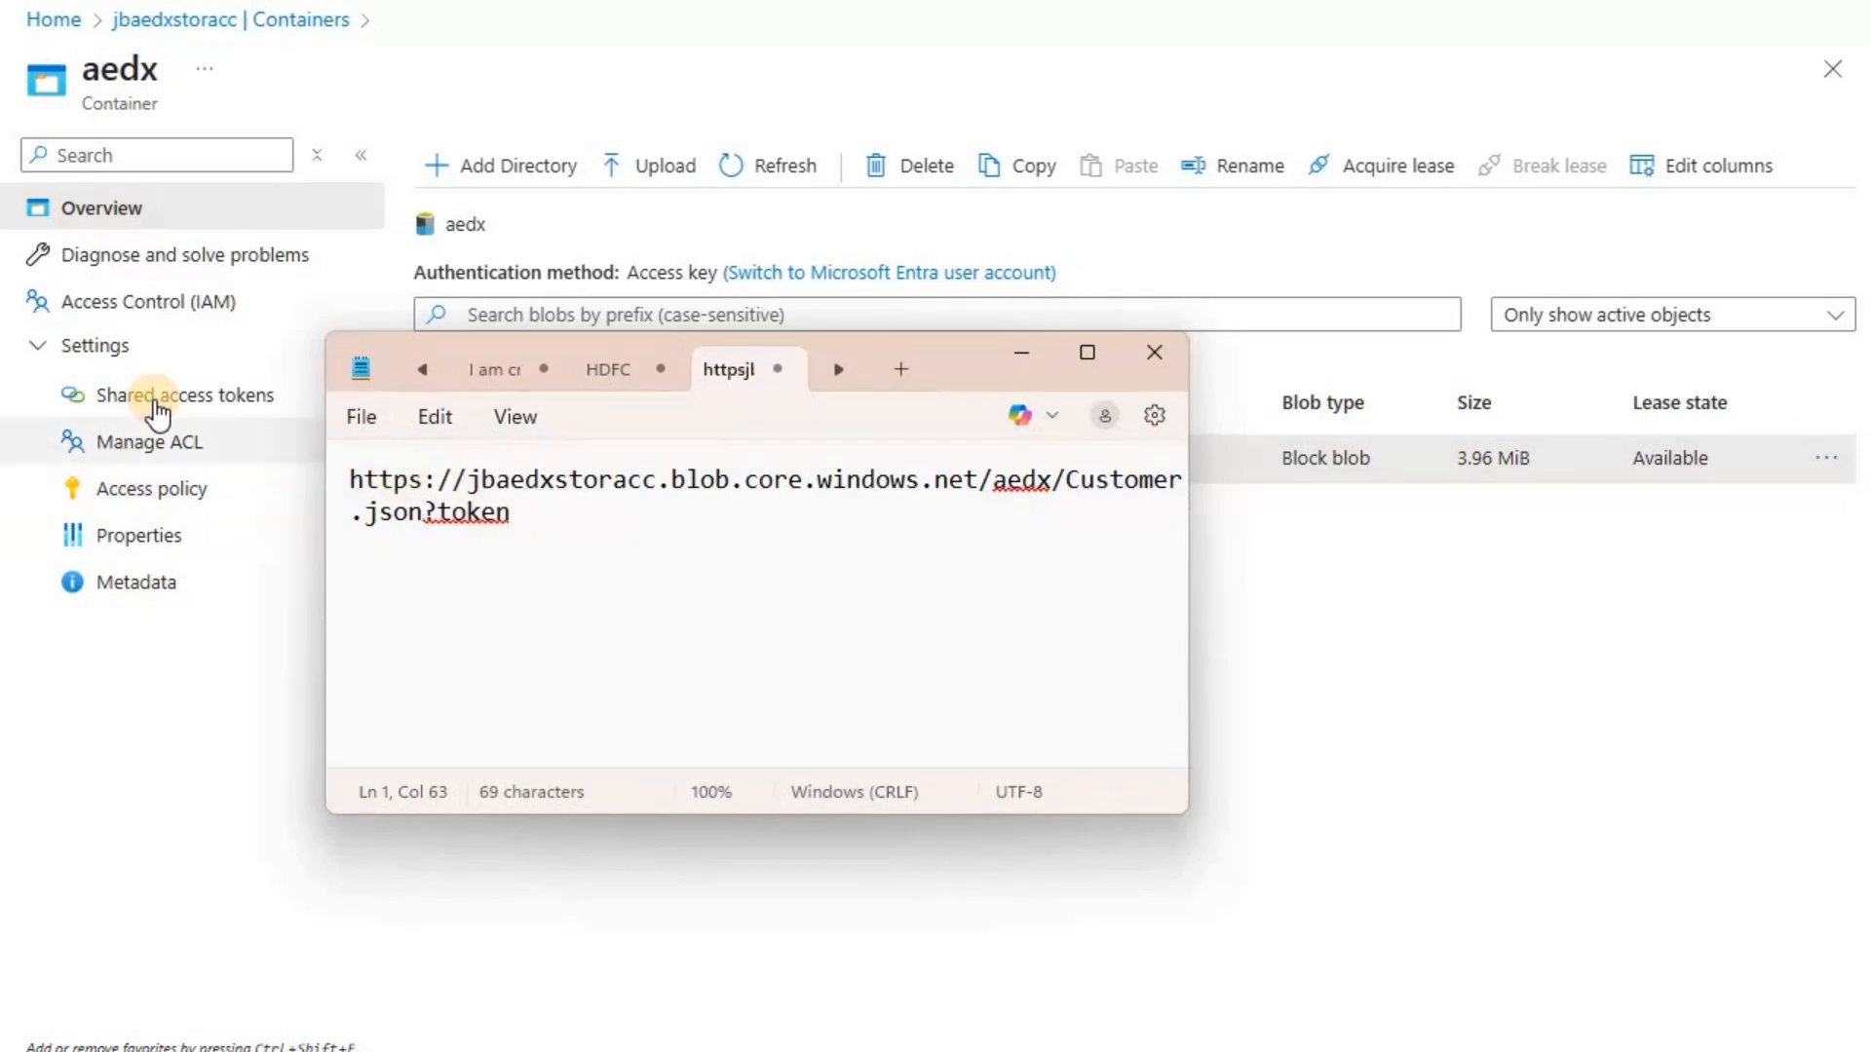
- Generate a SAS token with Read permission for the aedx container and copy the Blob SAS token
{"action": "left_click", "coordinate": [156, 397]}
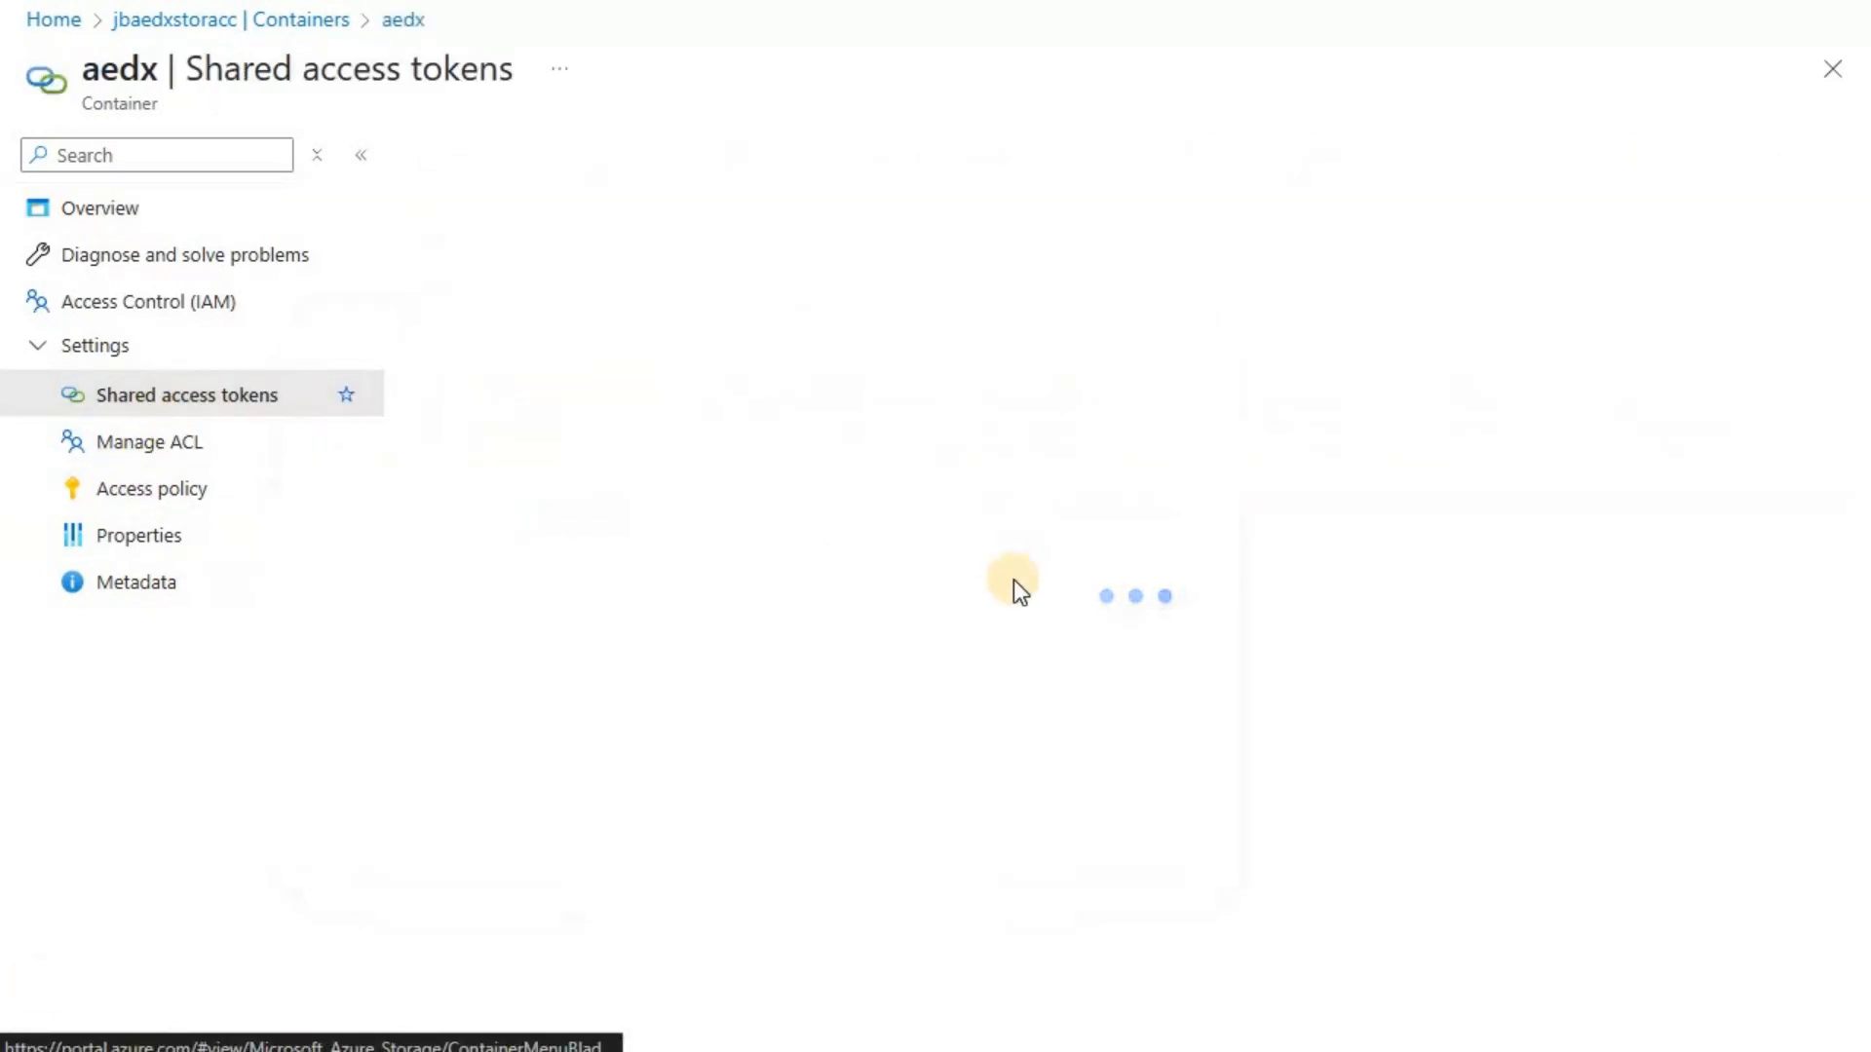
{"action": "scroll", "coordinate": [571, 985], "scroll_direction": "down", "scroll_amount": 2}
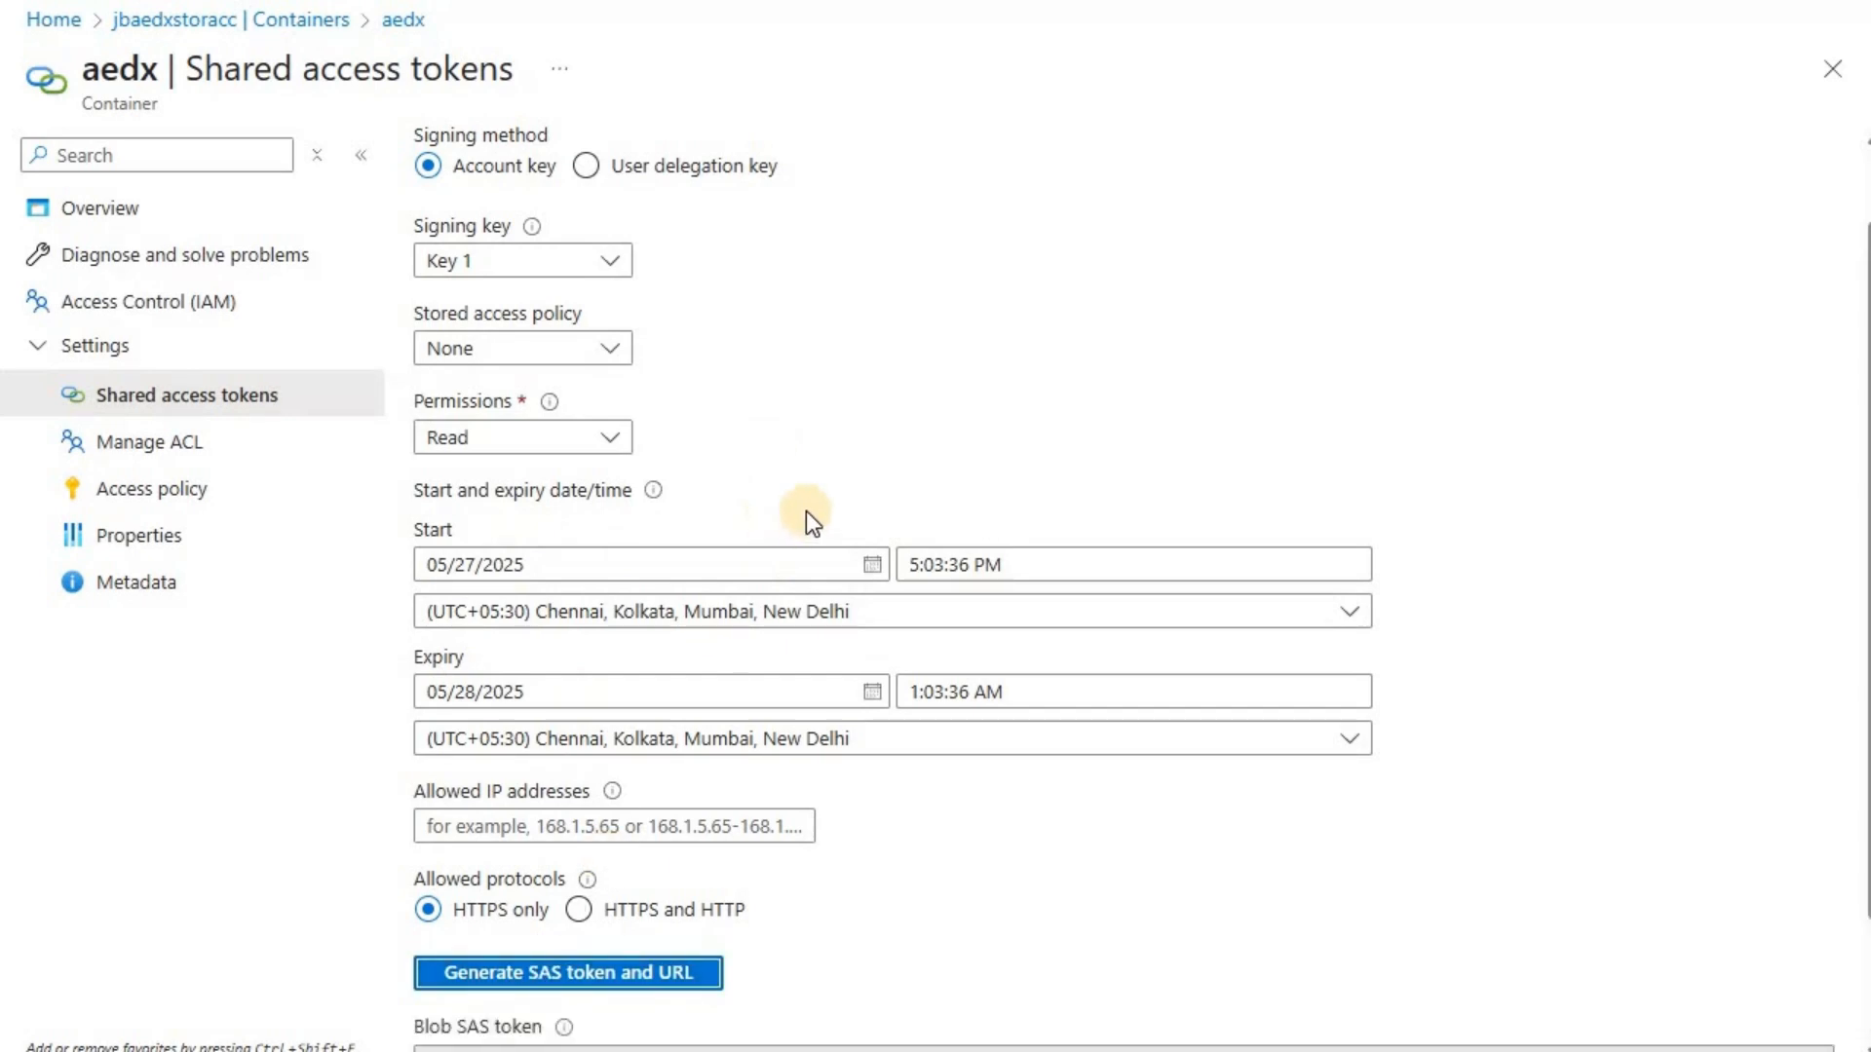
{"action": "scroll", "coordinate": [1565, 914], "scroll_direction": "down", "scroll_amount": 2}
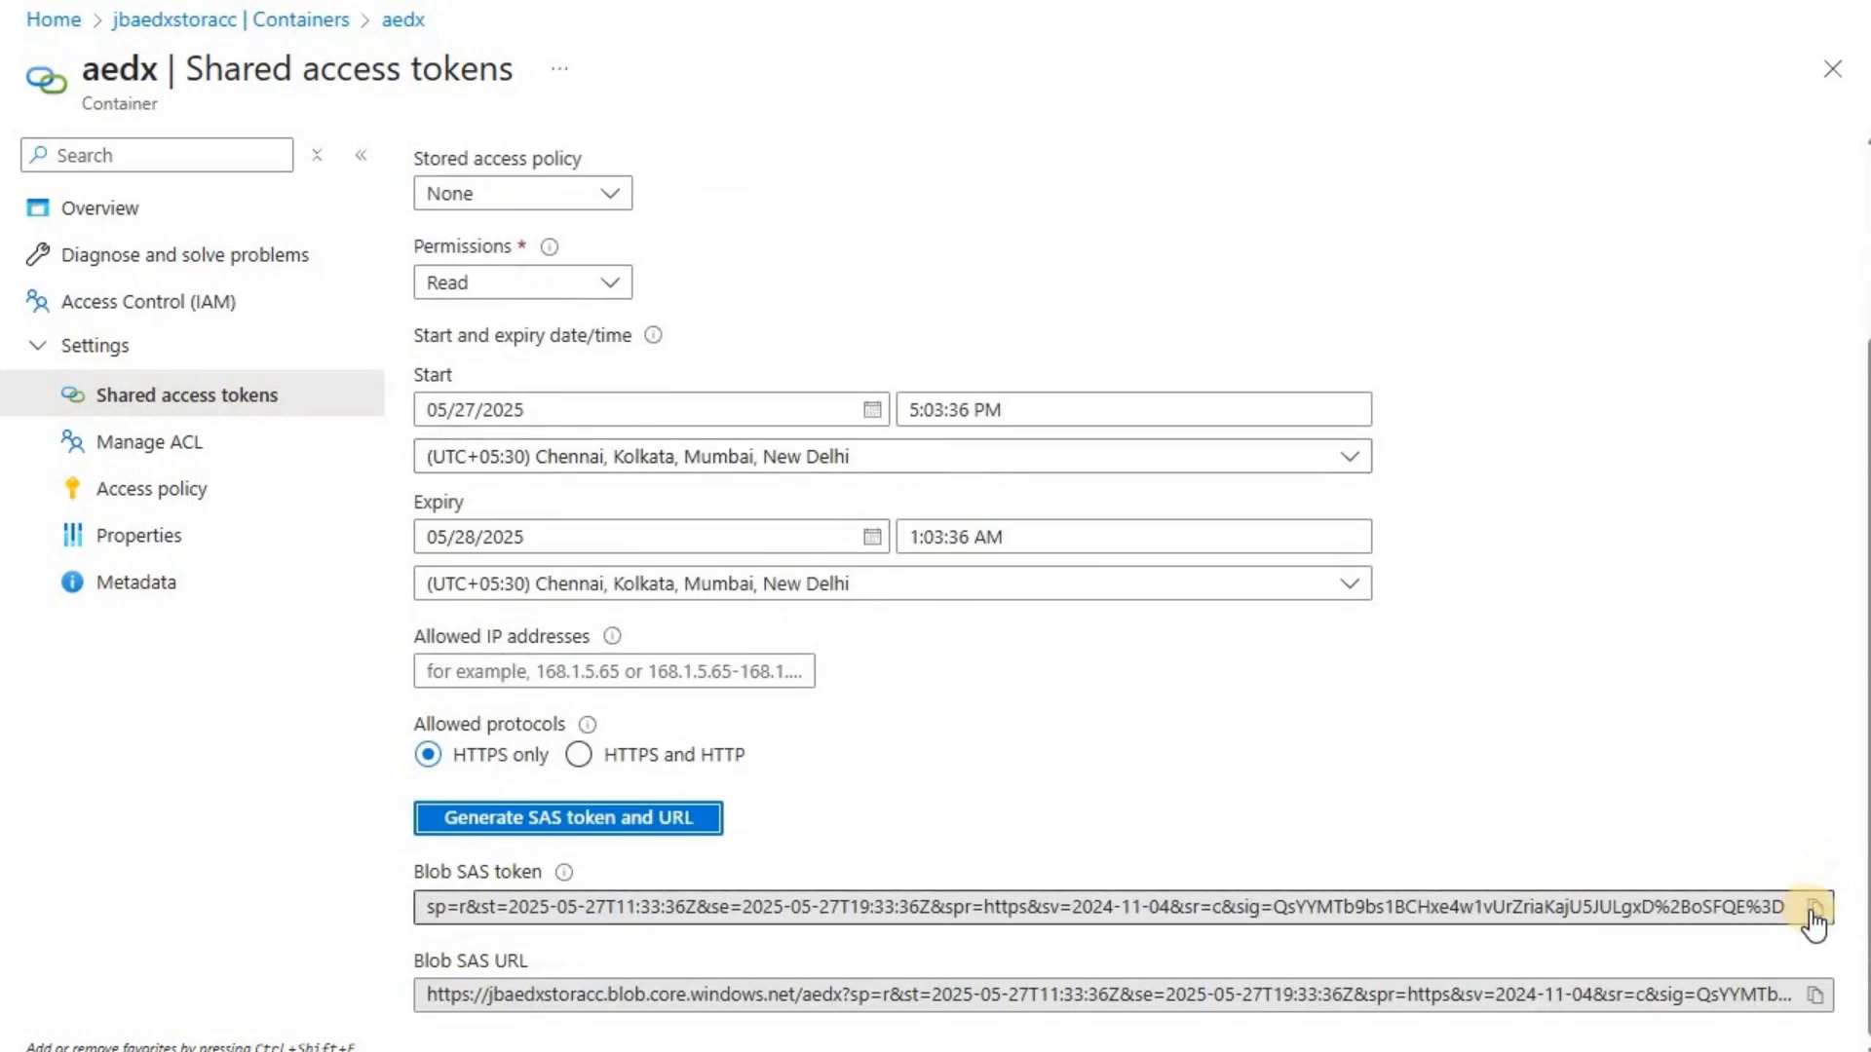
{"action": "left_click", "coordinate": [1814, 911]}
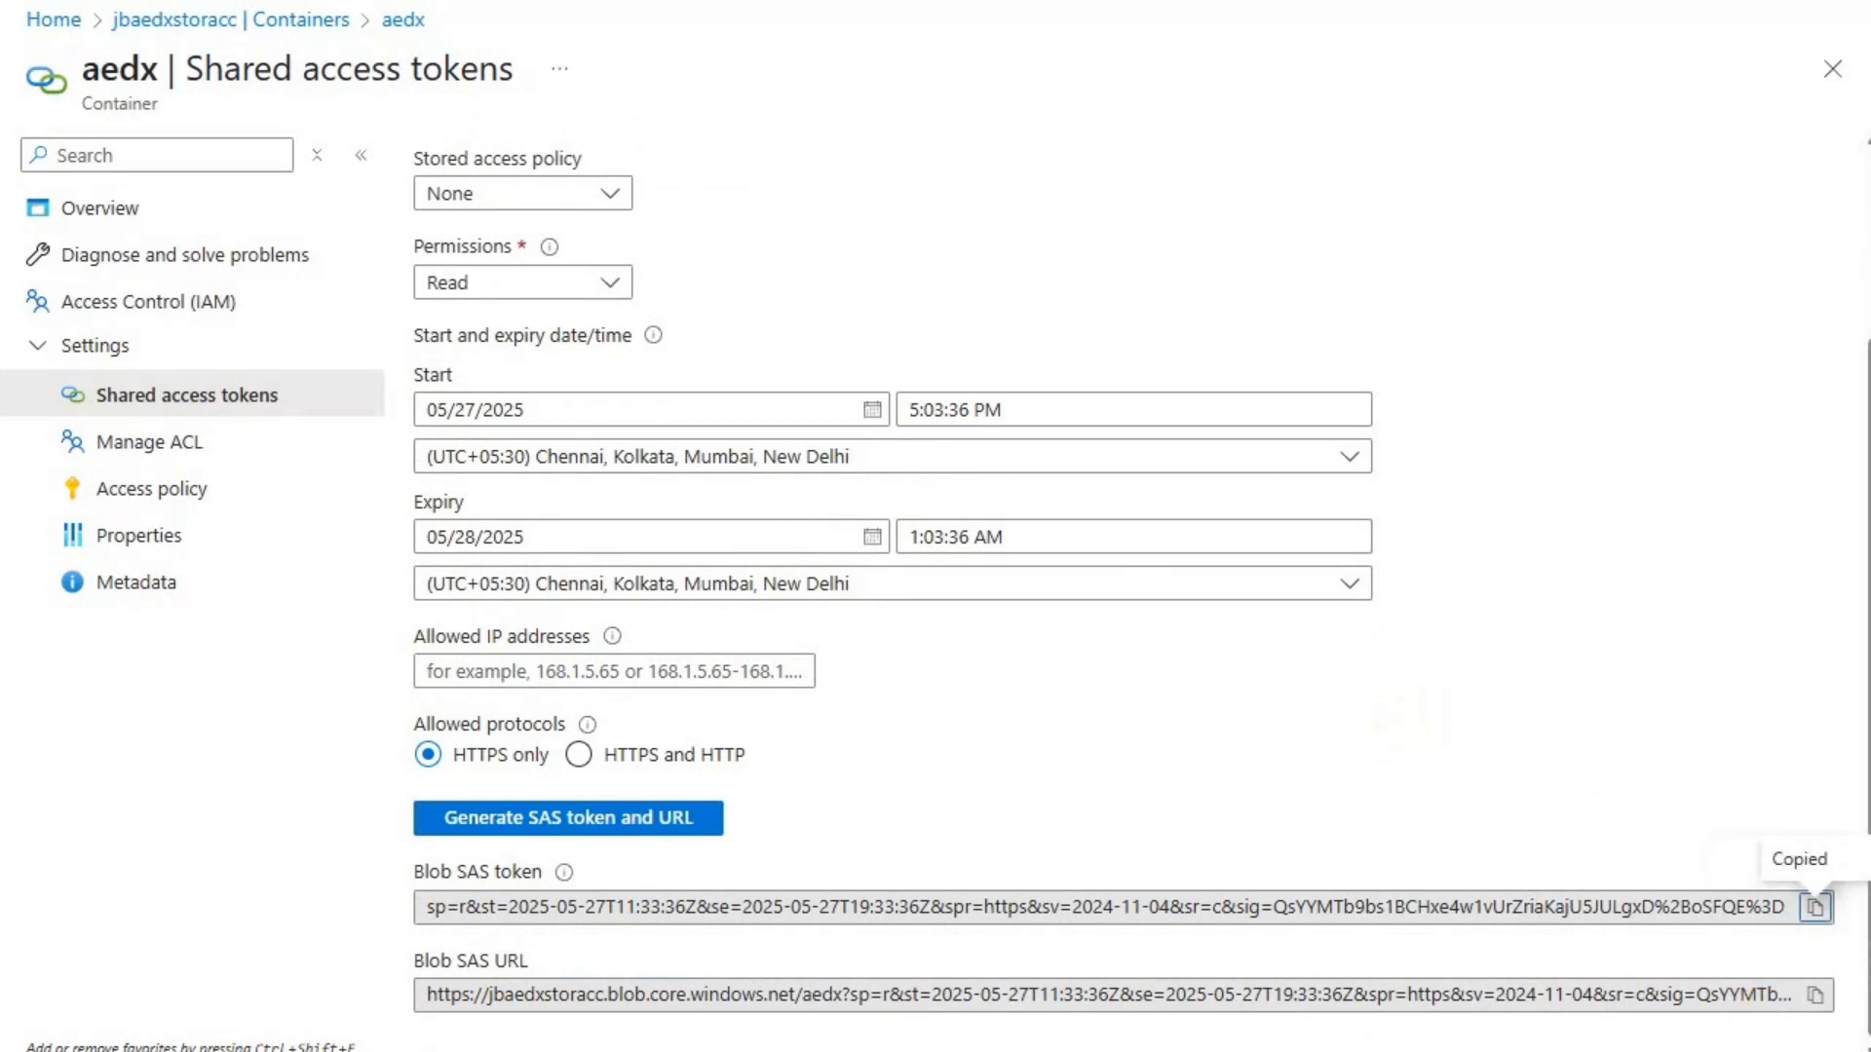
- Replace the "token" placeholder after the question mark in the Notepad URI with the copied Blob SAS token
{"action": "key", "text": "alt+Tab"}
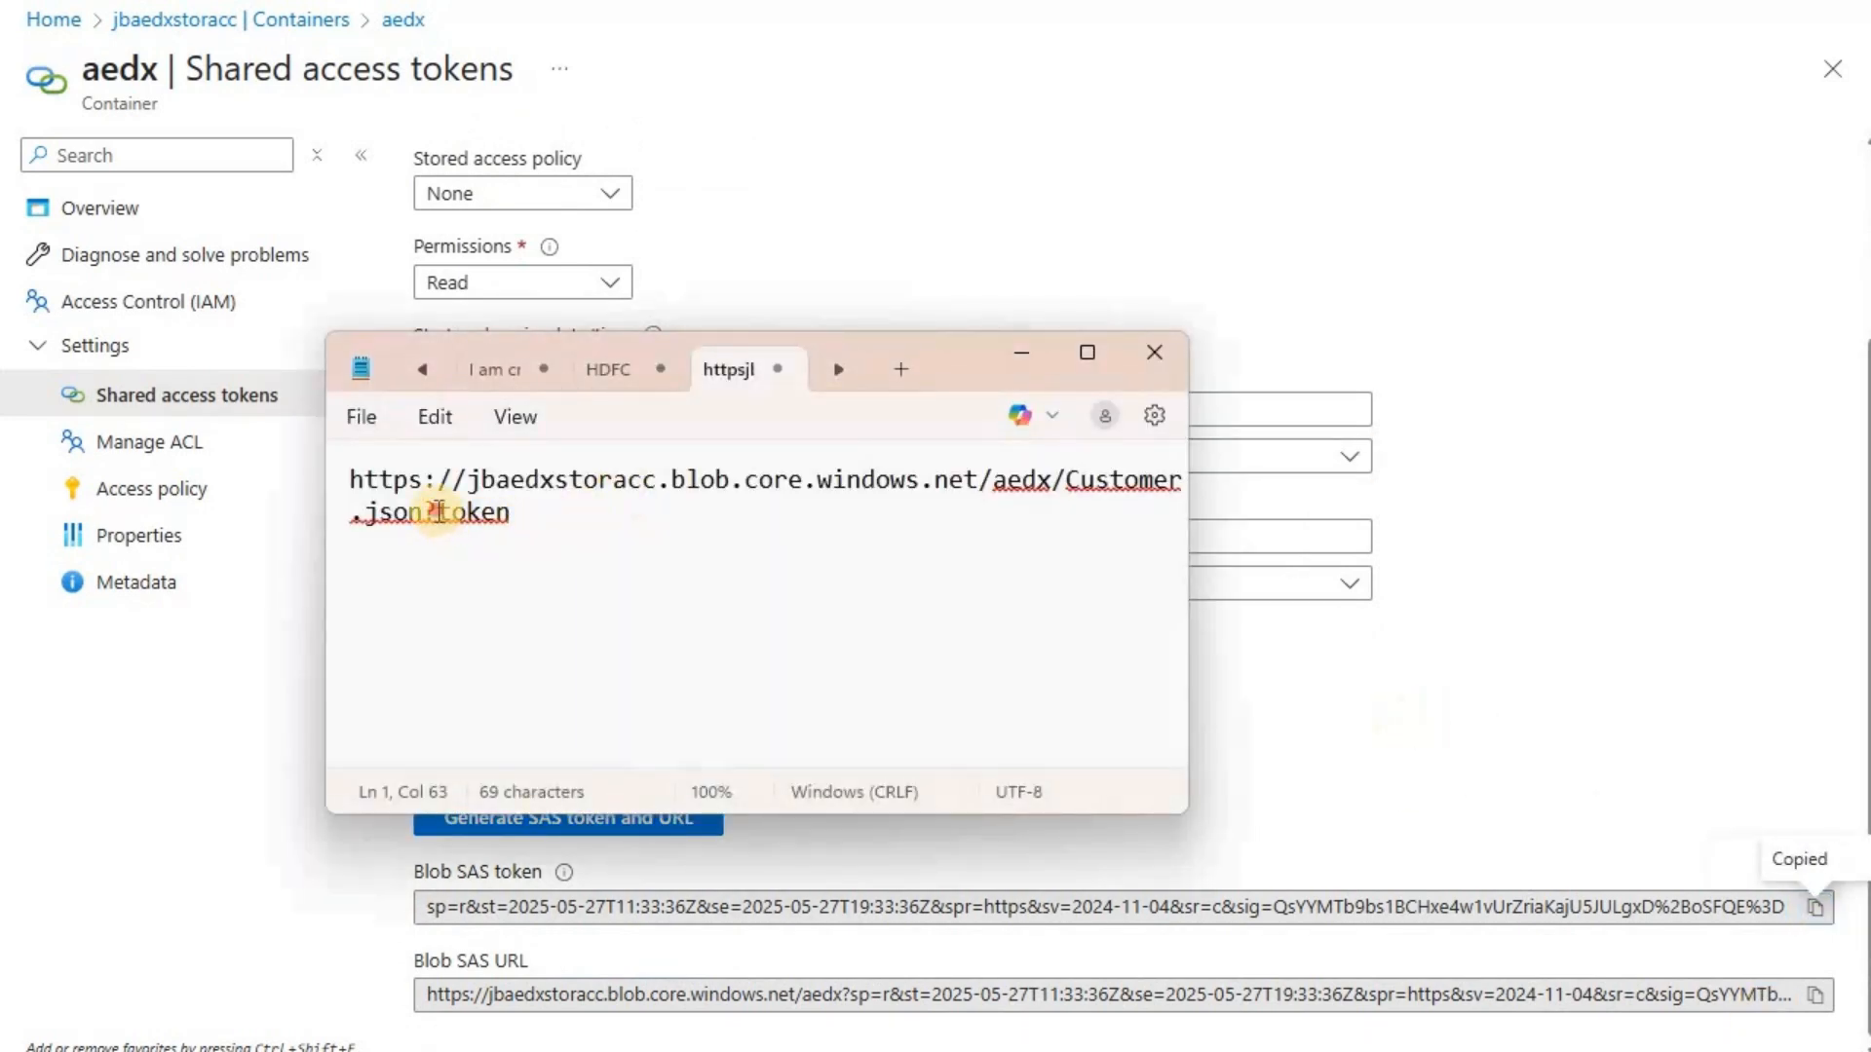
{"action": "key", "text": "Right"}
{"action": "key", "text": "shift+End"}
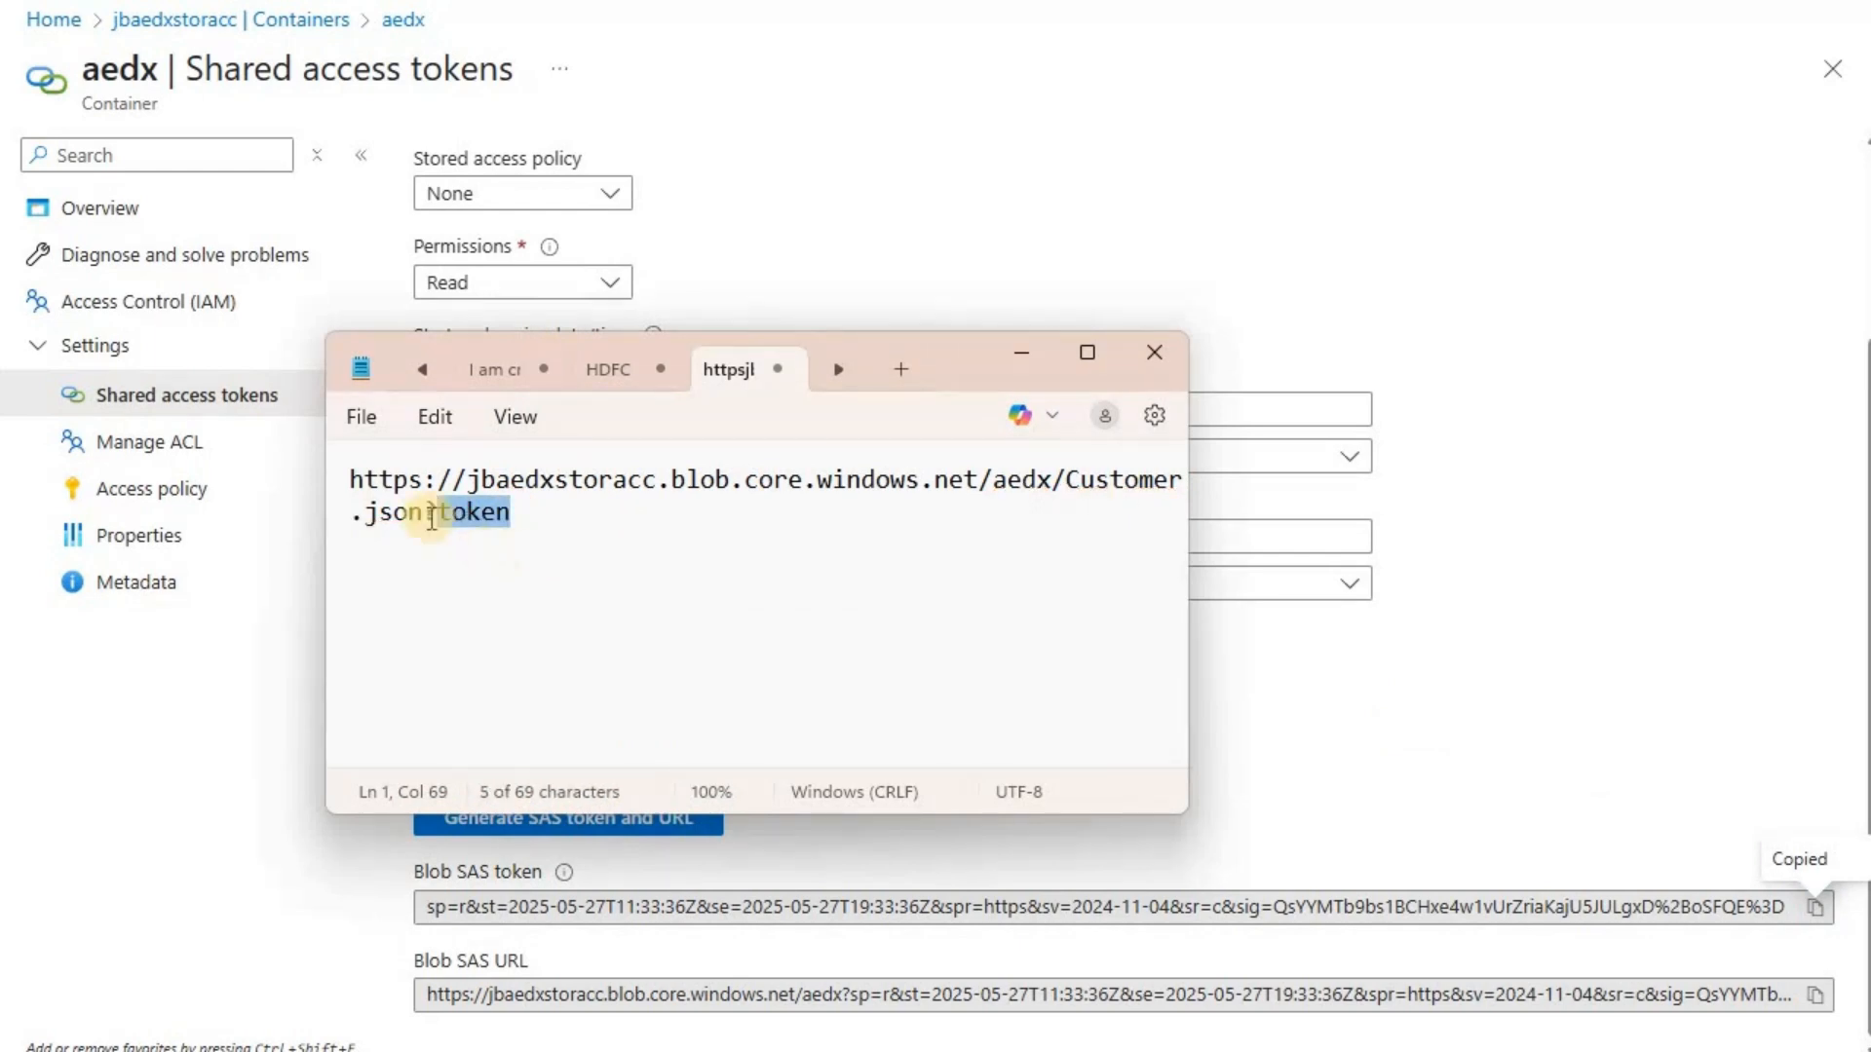
{"action": "key", "text": "ctrl+v"}
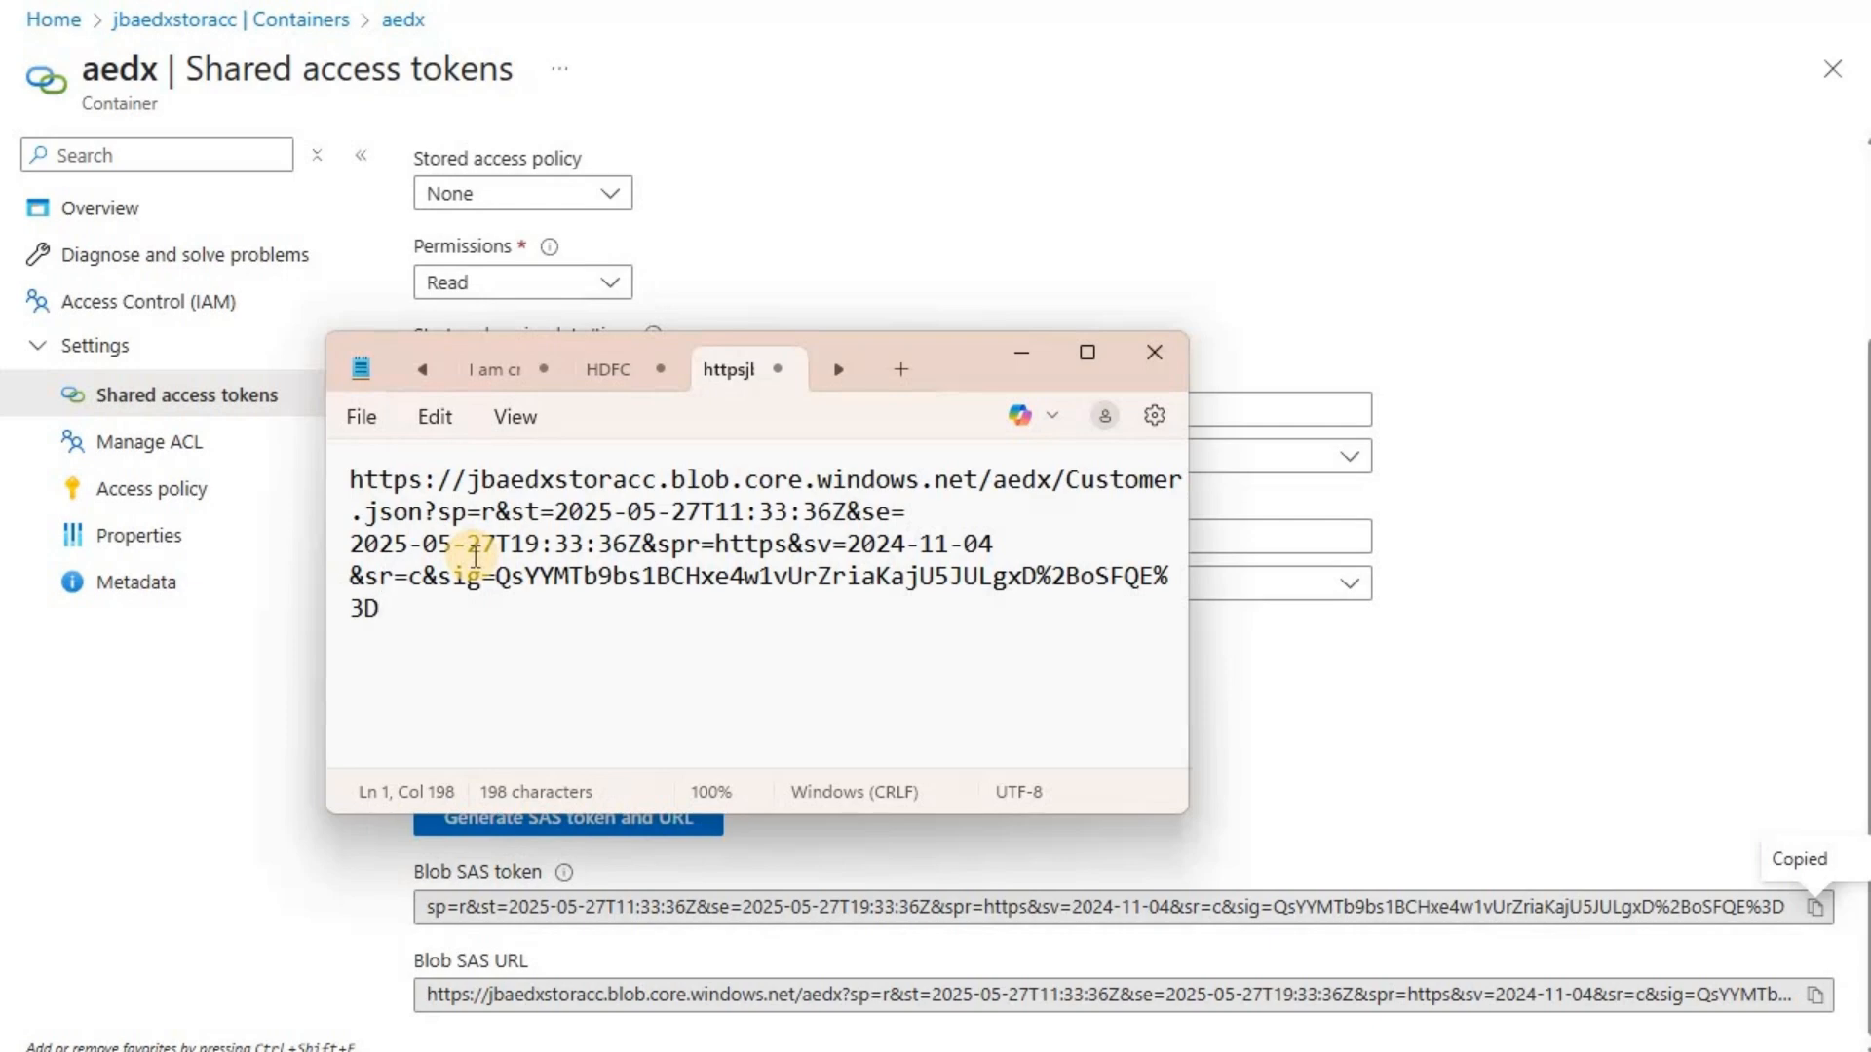
- Copy the complete URI, including its SAS token, and add it as the data source URI in the Azure Data Explorer ingestion wizard
{"action": "key", "text": "ctrl+a"}
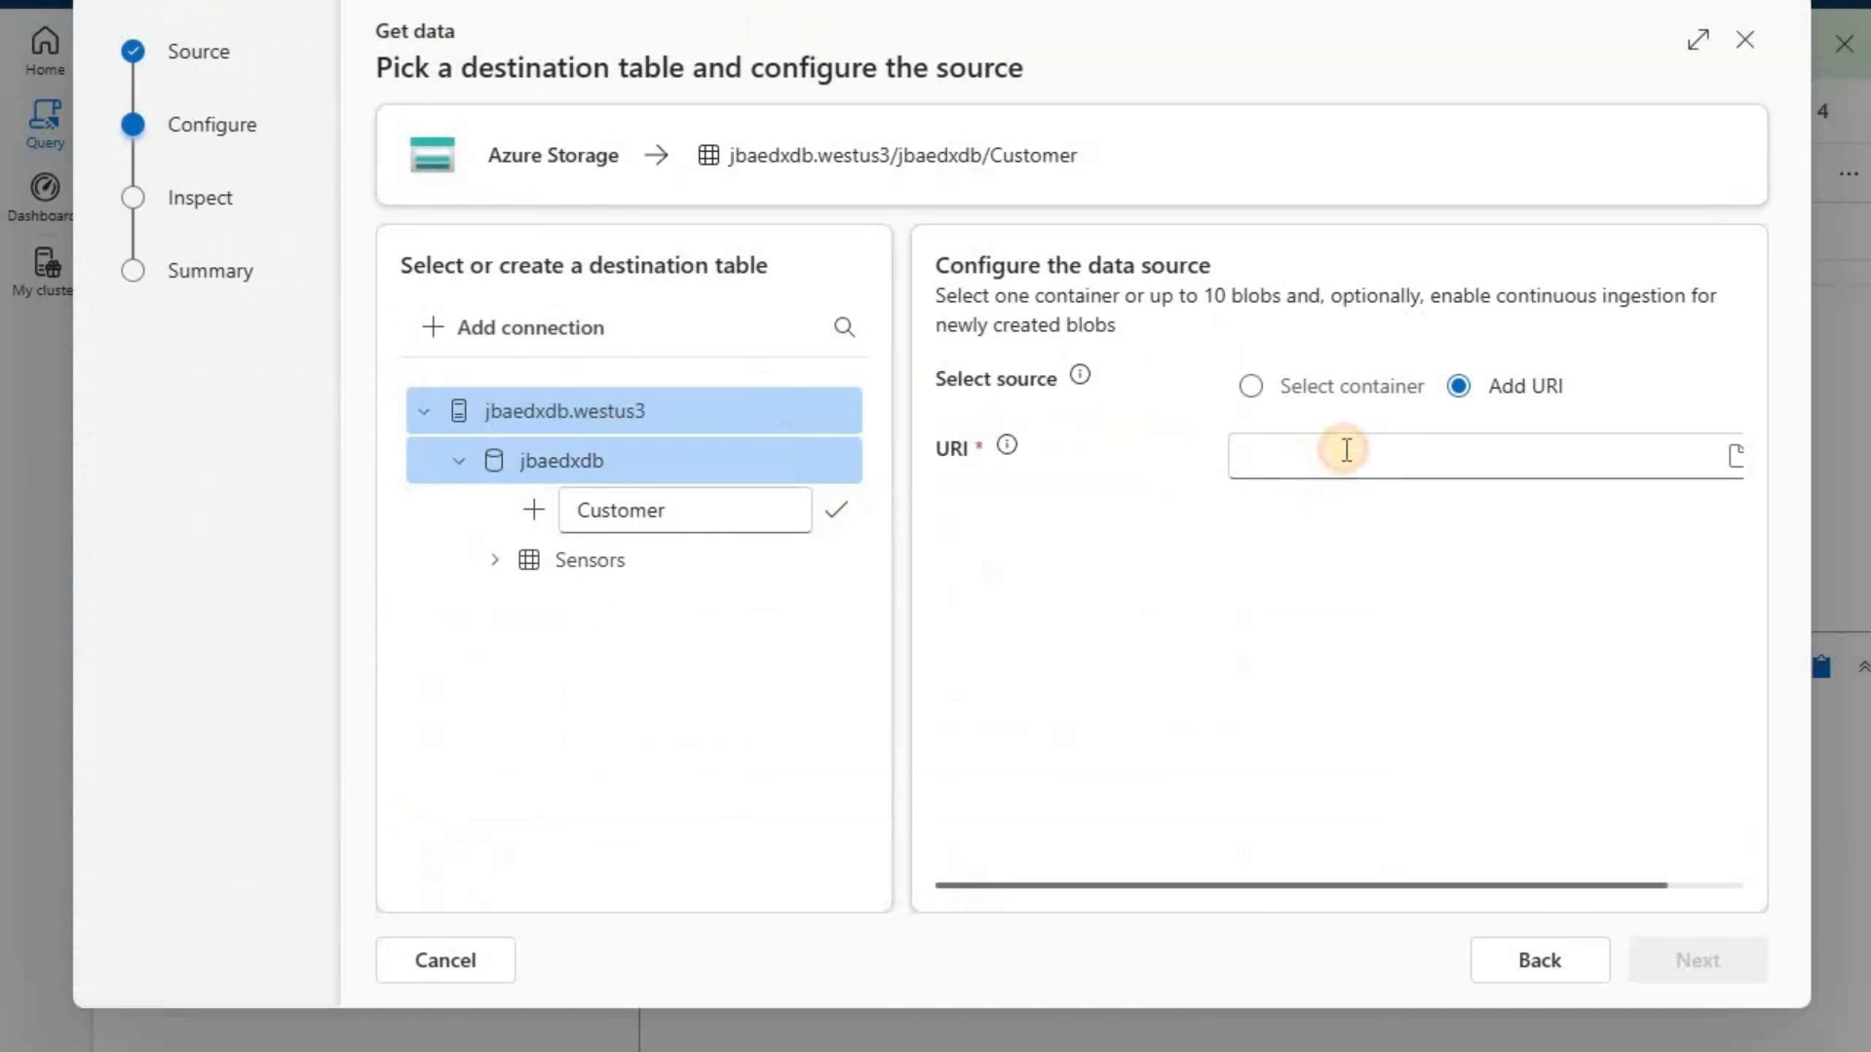
{"action": "left_click", "coordinate": [1345, 450]}
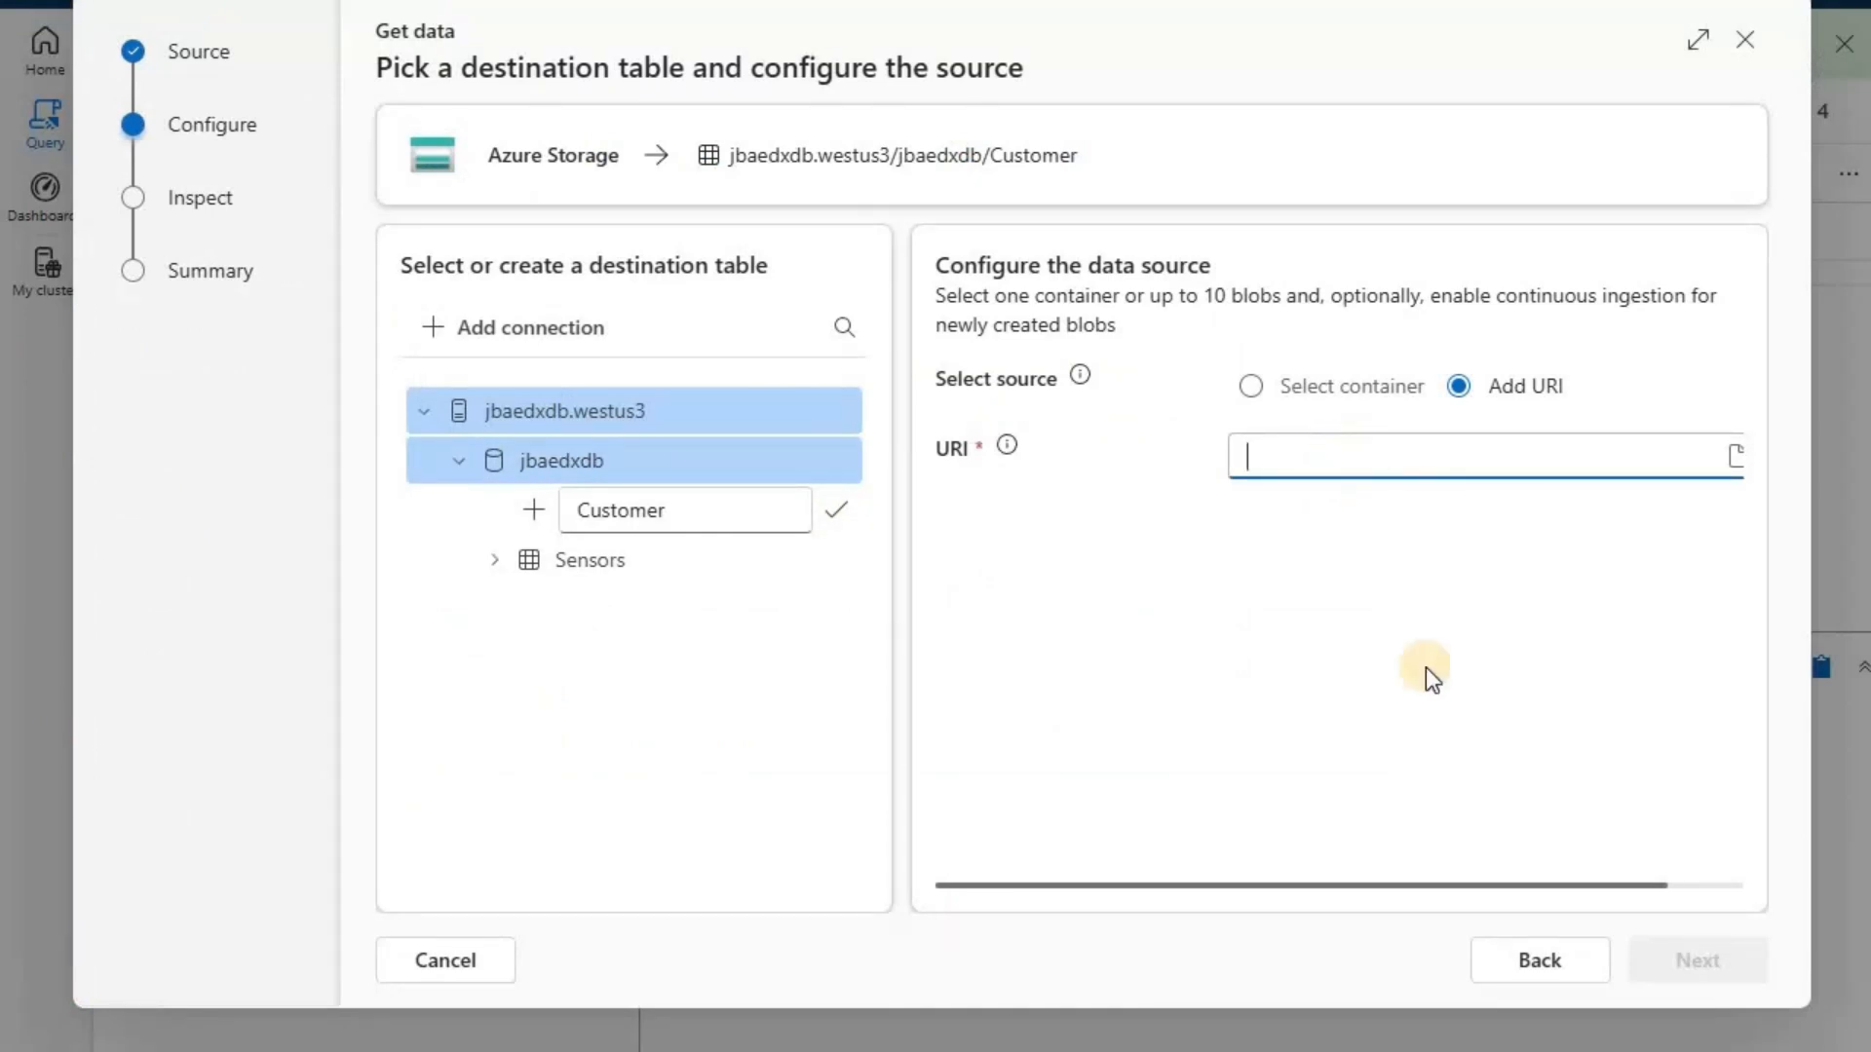
{"action": "key", "text": "ctrl+v"}
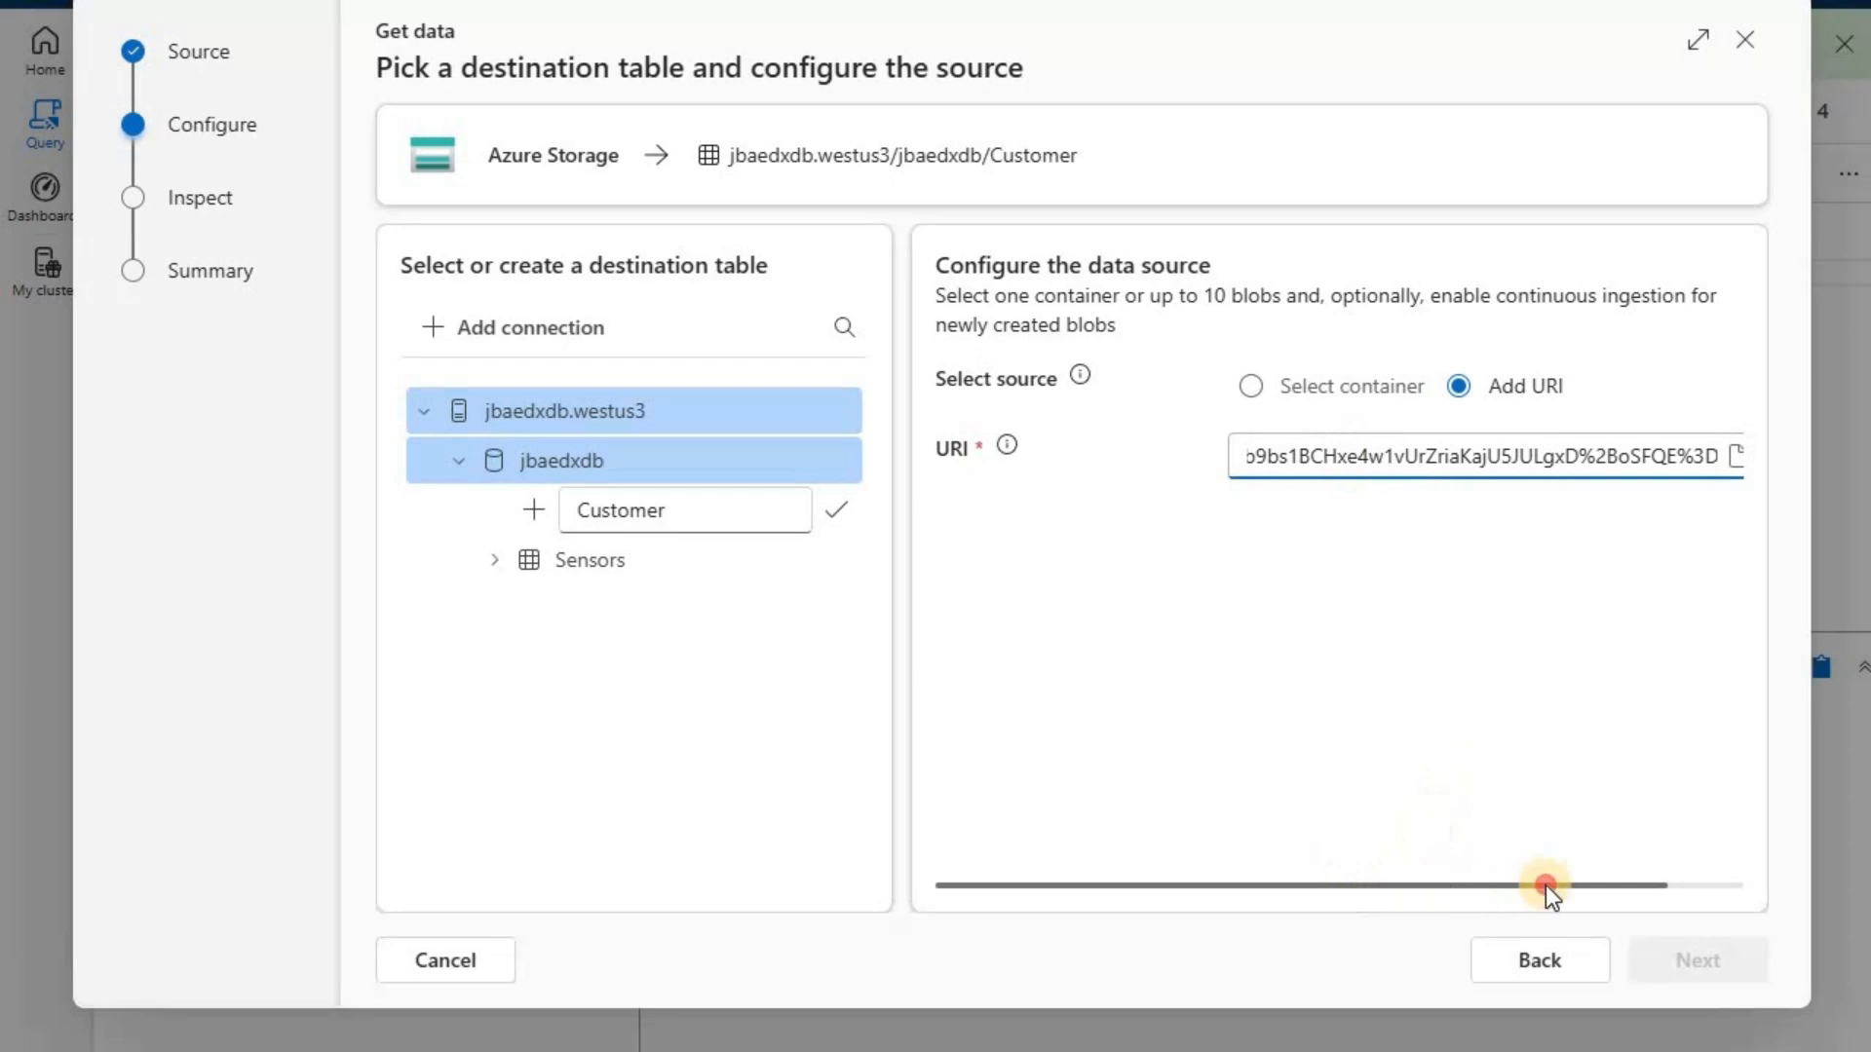
{"action": "left_click_drag", "start_coordinate": [1545, 885], "coordinate": [1717, 563]}
{"action": "left_click", "coordinate": [1720, 458]}
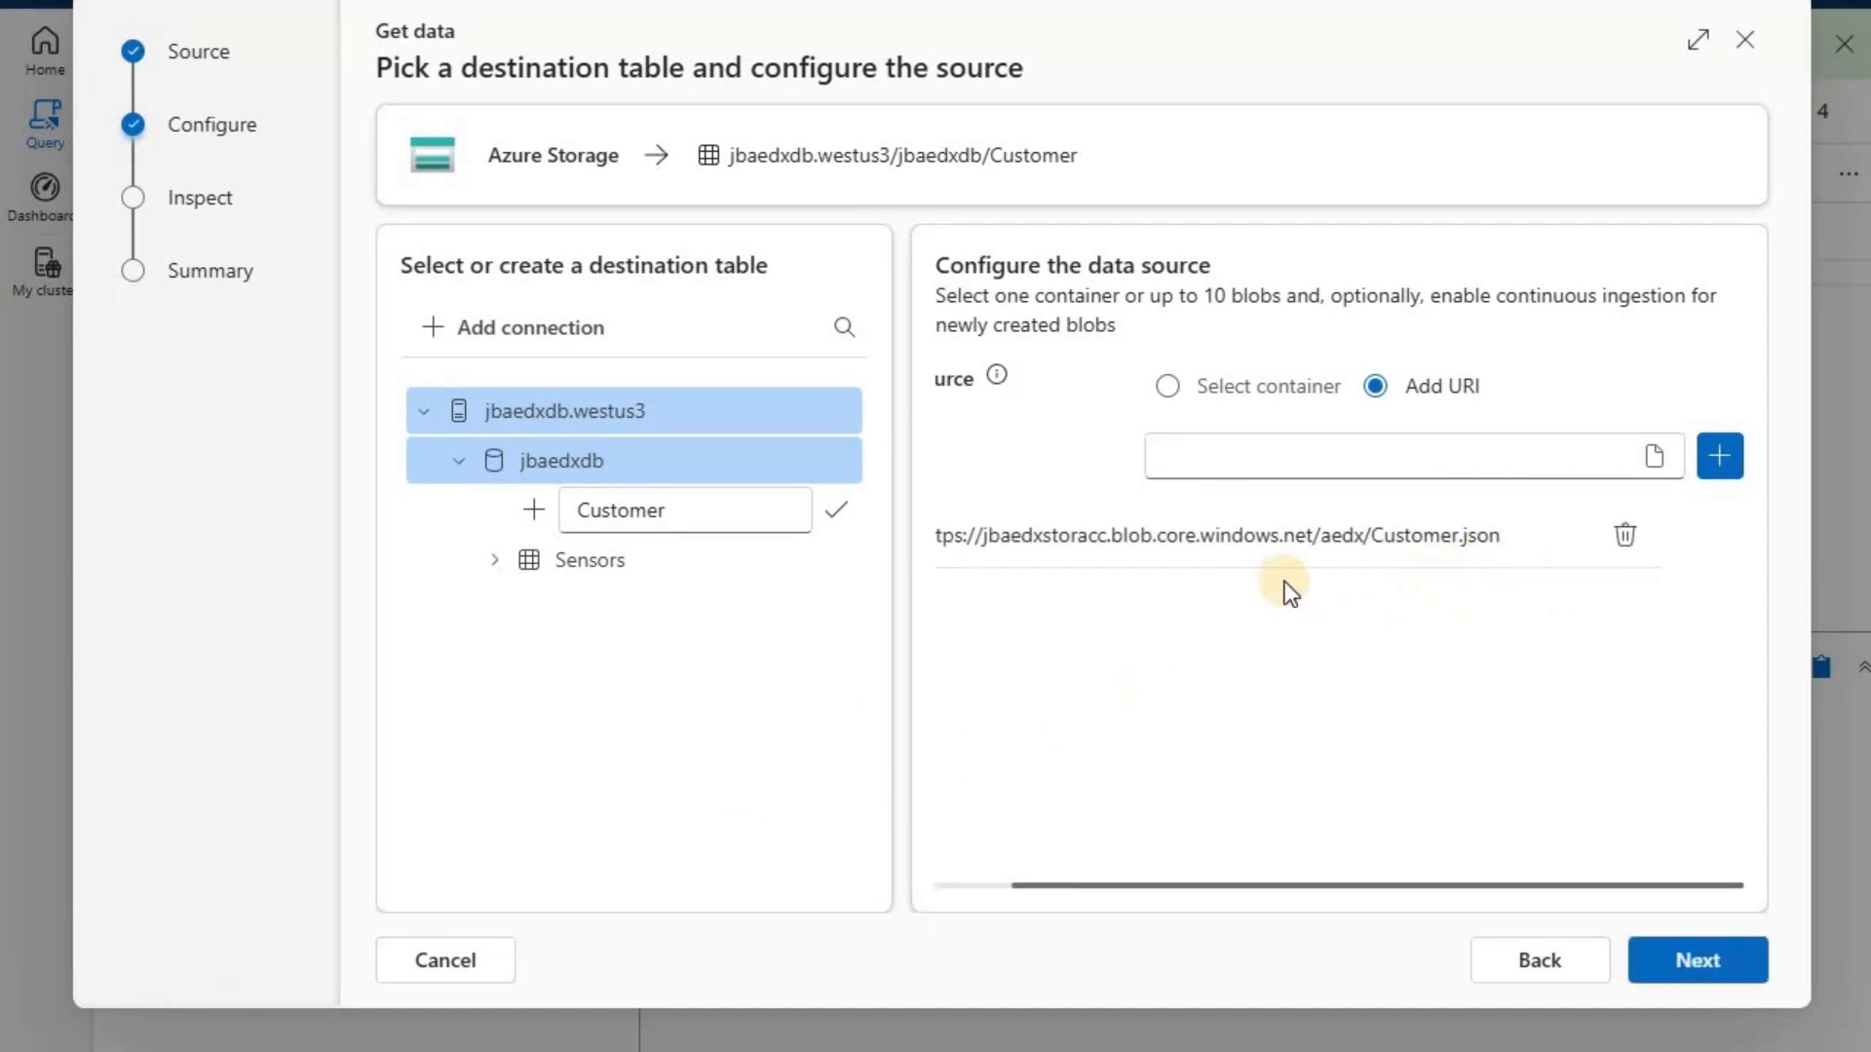
{"action": "left_click", "coordinate": [1014, 890]}
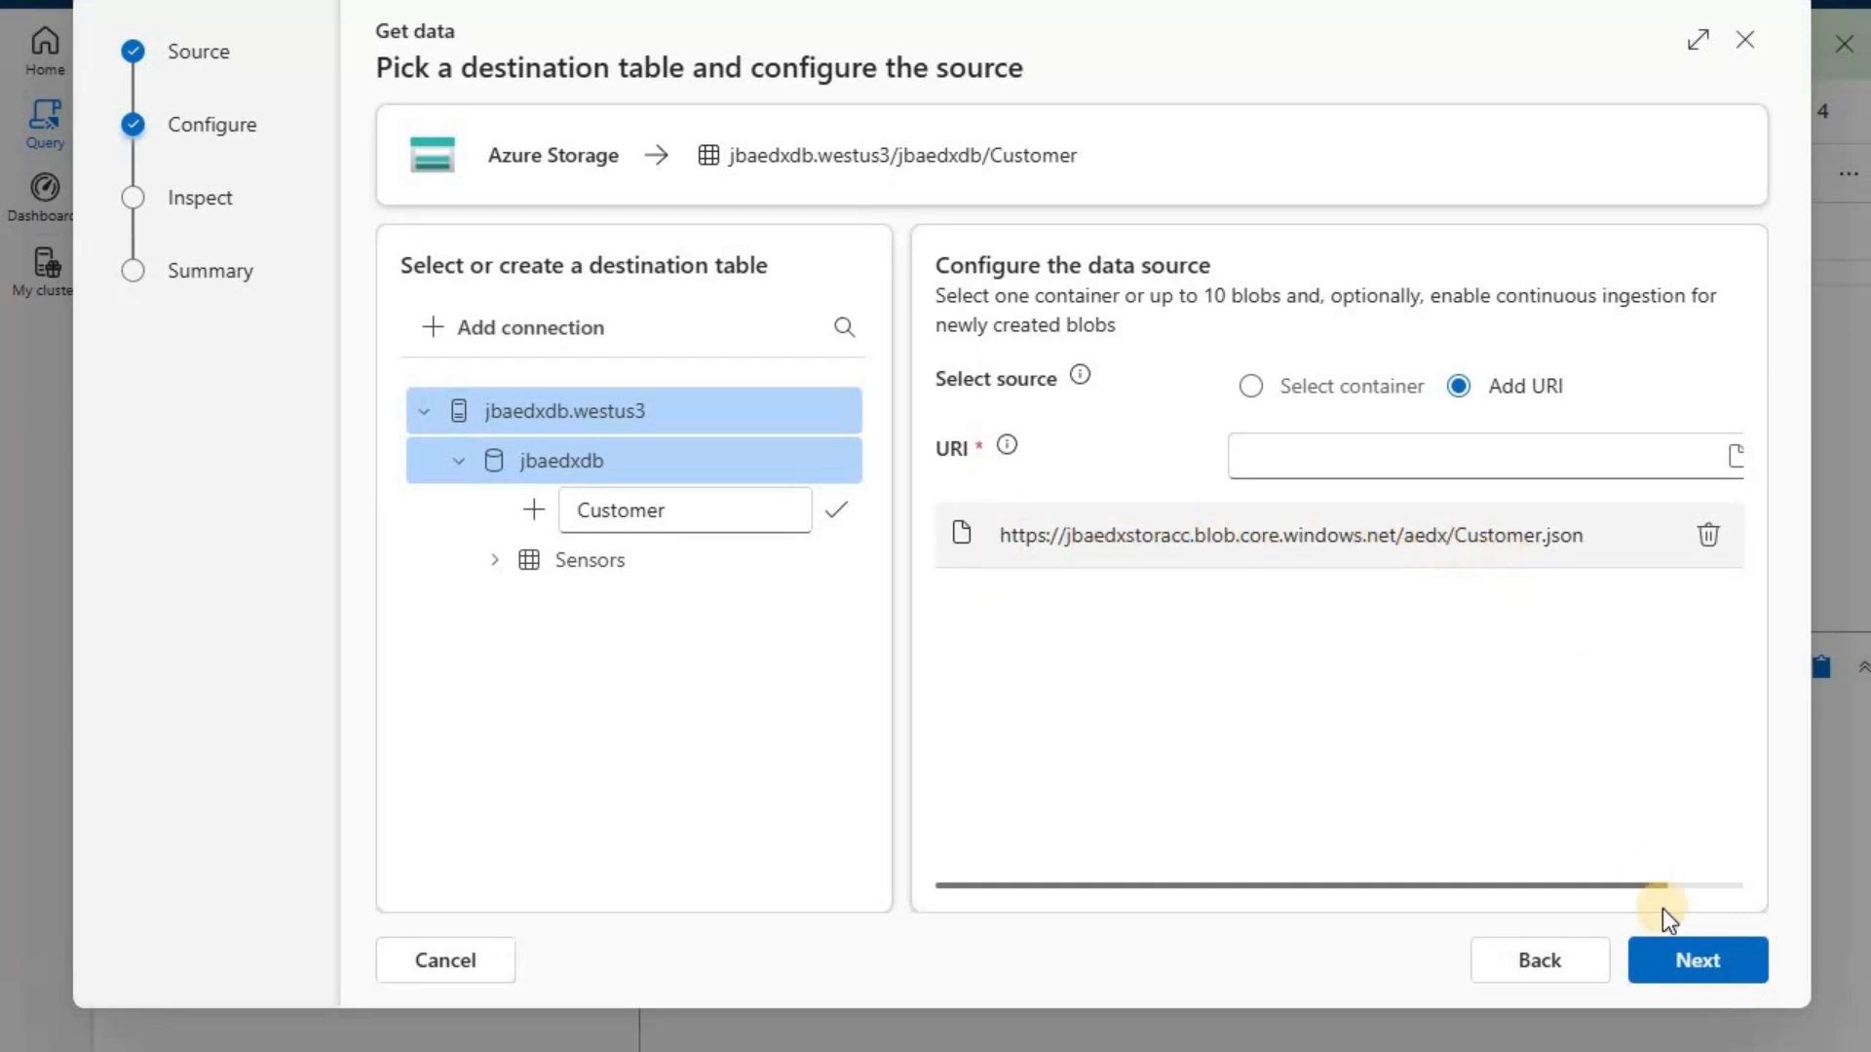
- Proceed through the data inspection, start the ingestion into the Customer table, review the summary and close it
{"action": "left_click", "coordinate": [1698, 959]}
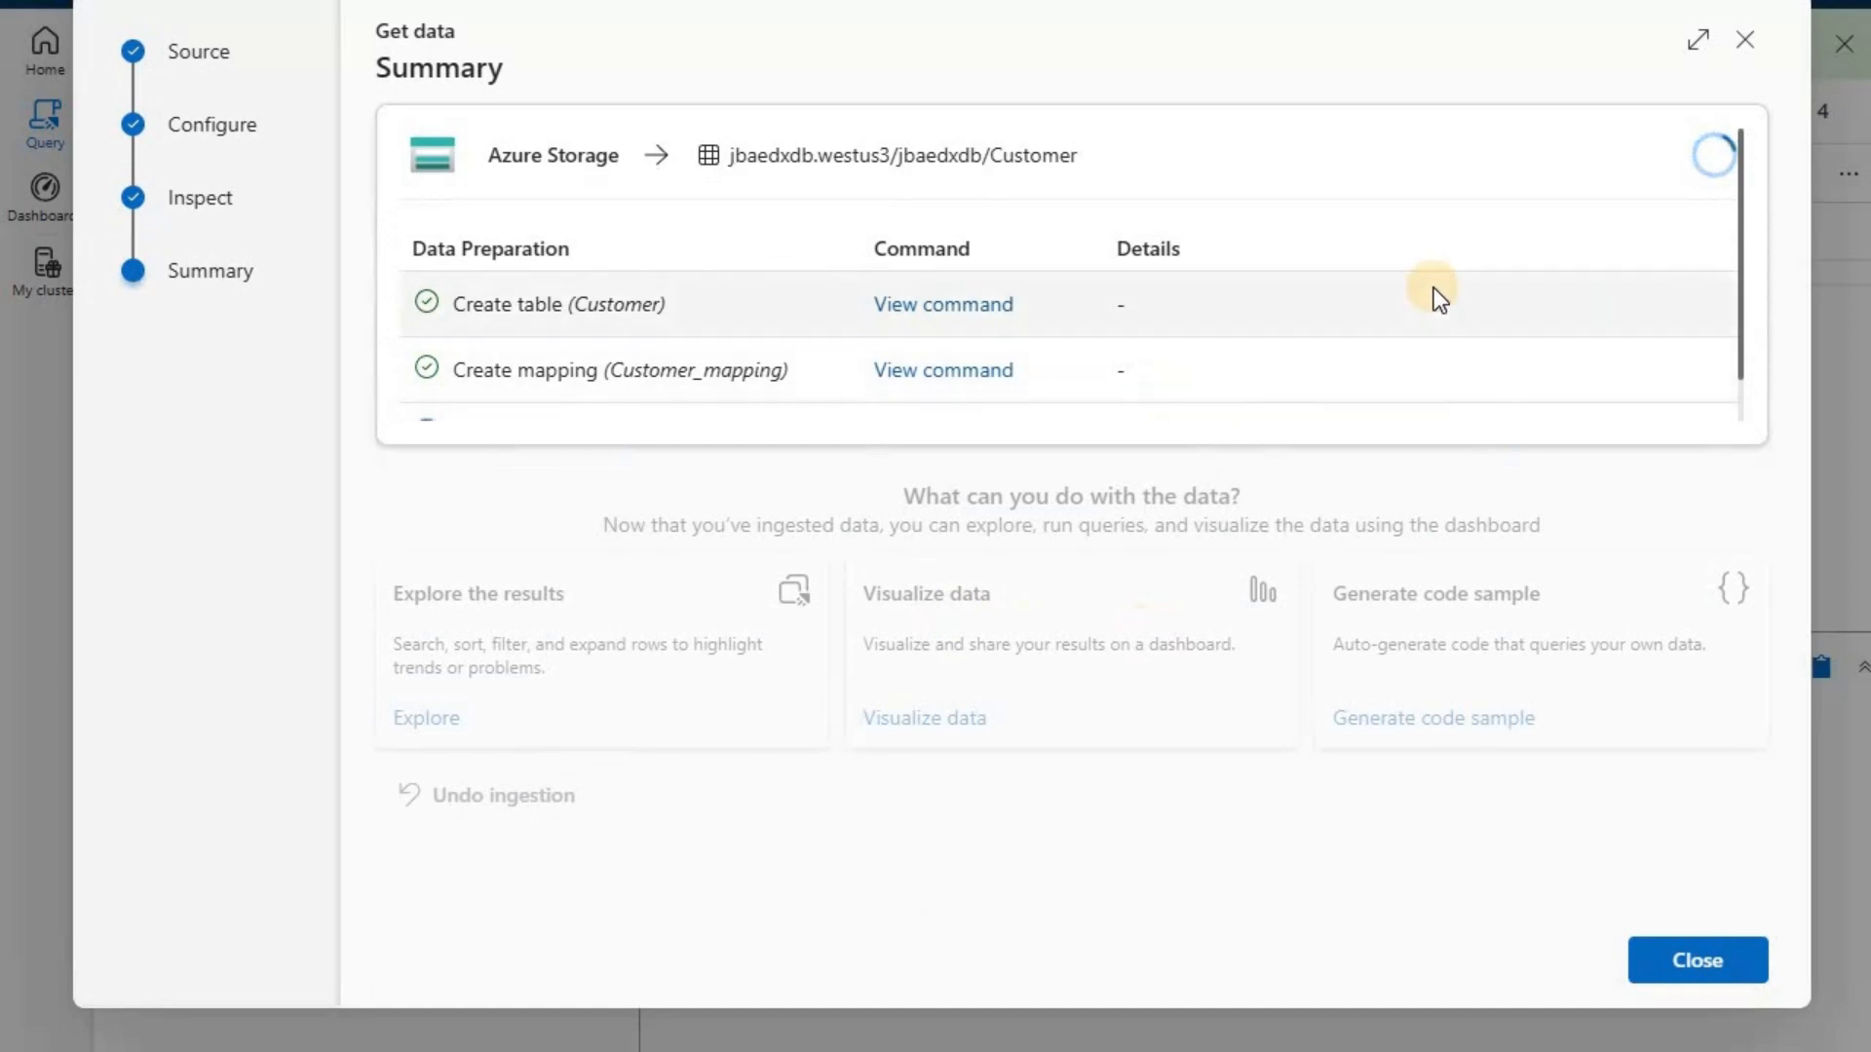
{"action": "scroll", "coordinate": [1434, 289], "scroll_direction": "down", "scroll_amount": 1}
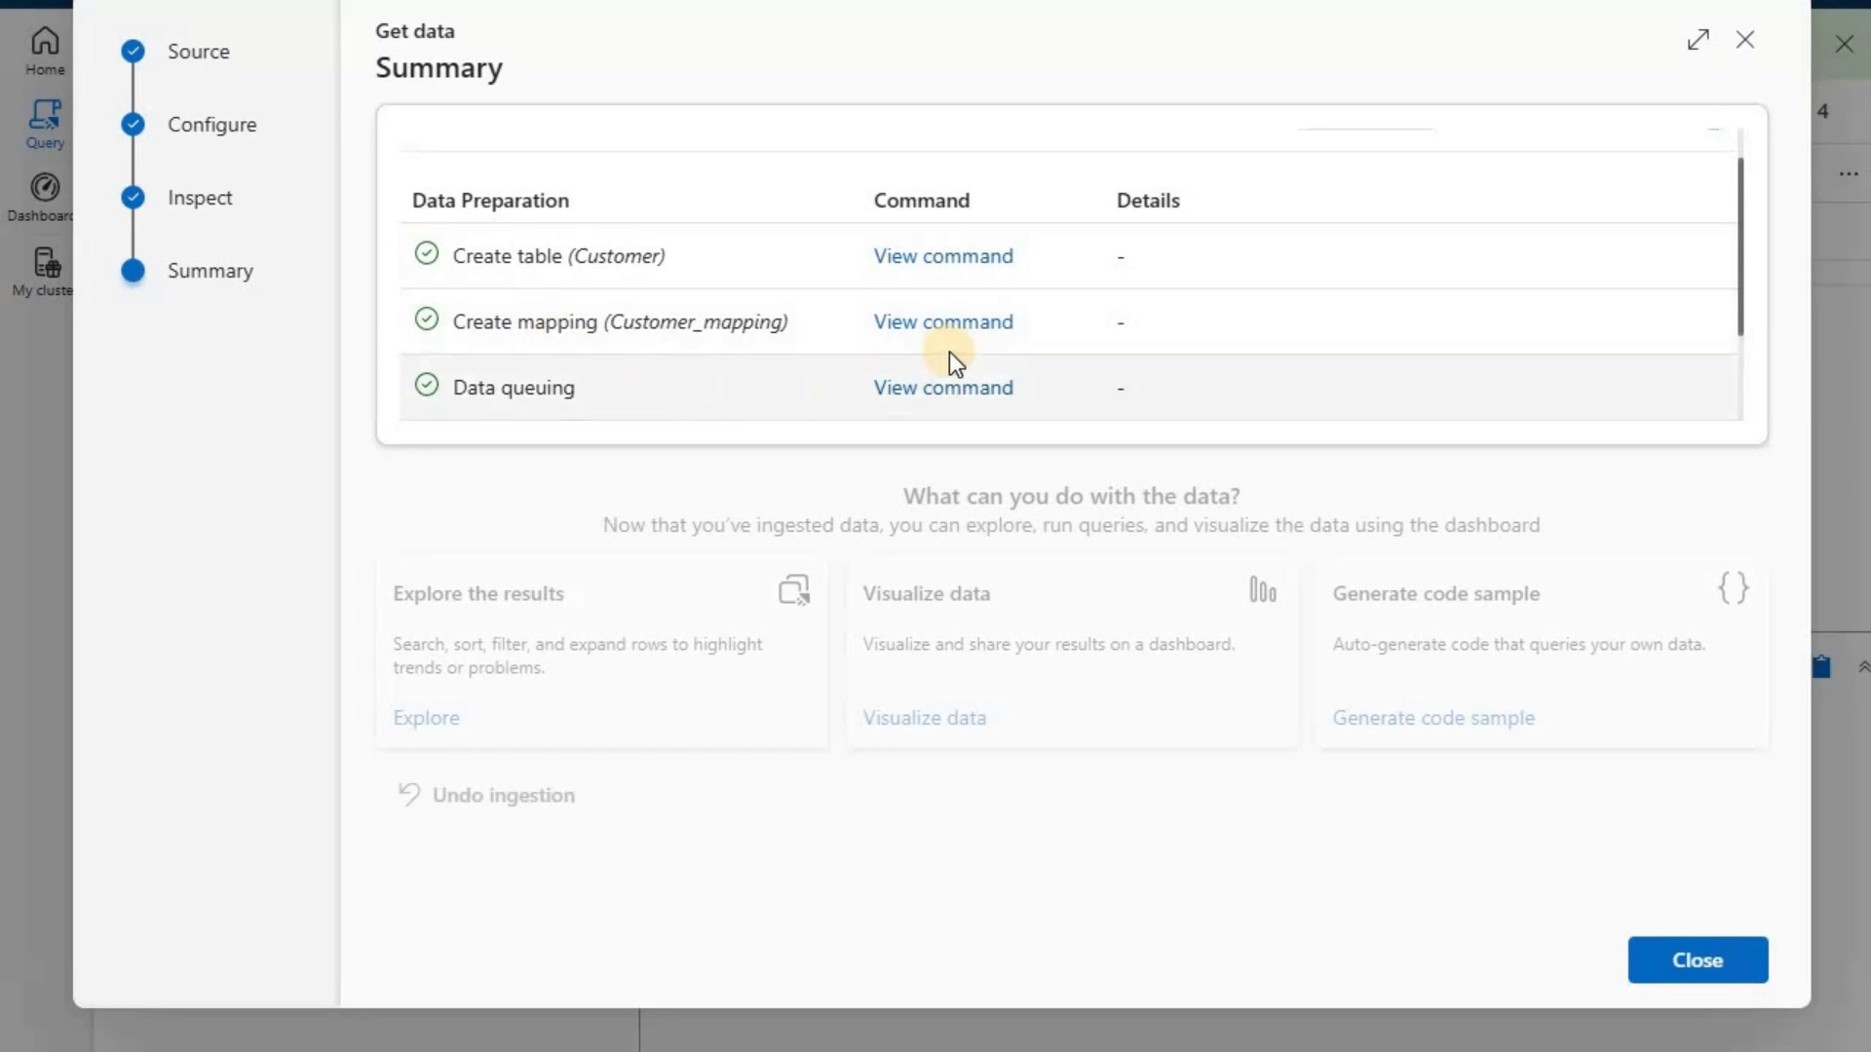
{"action": "scroll", "coordinate": [950, 343], "scroll_direction": "down", "scroll_amount": 2}
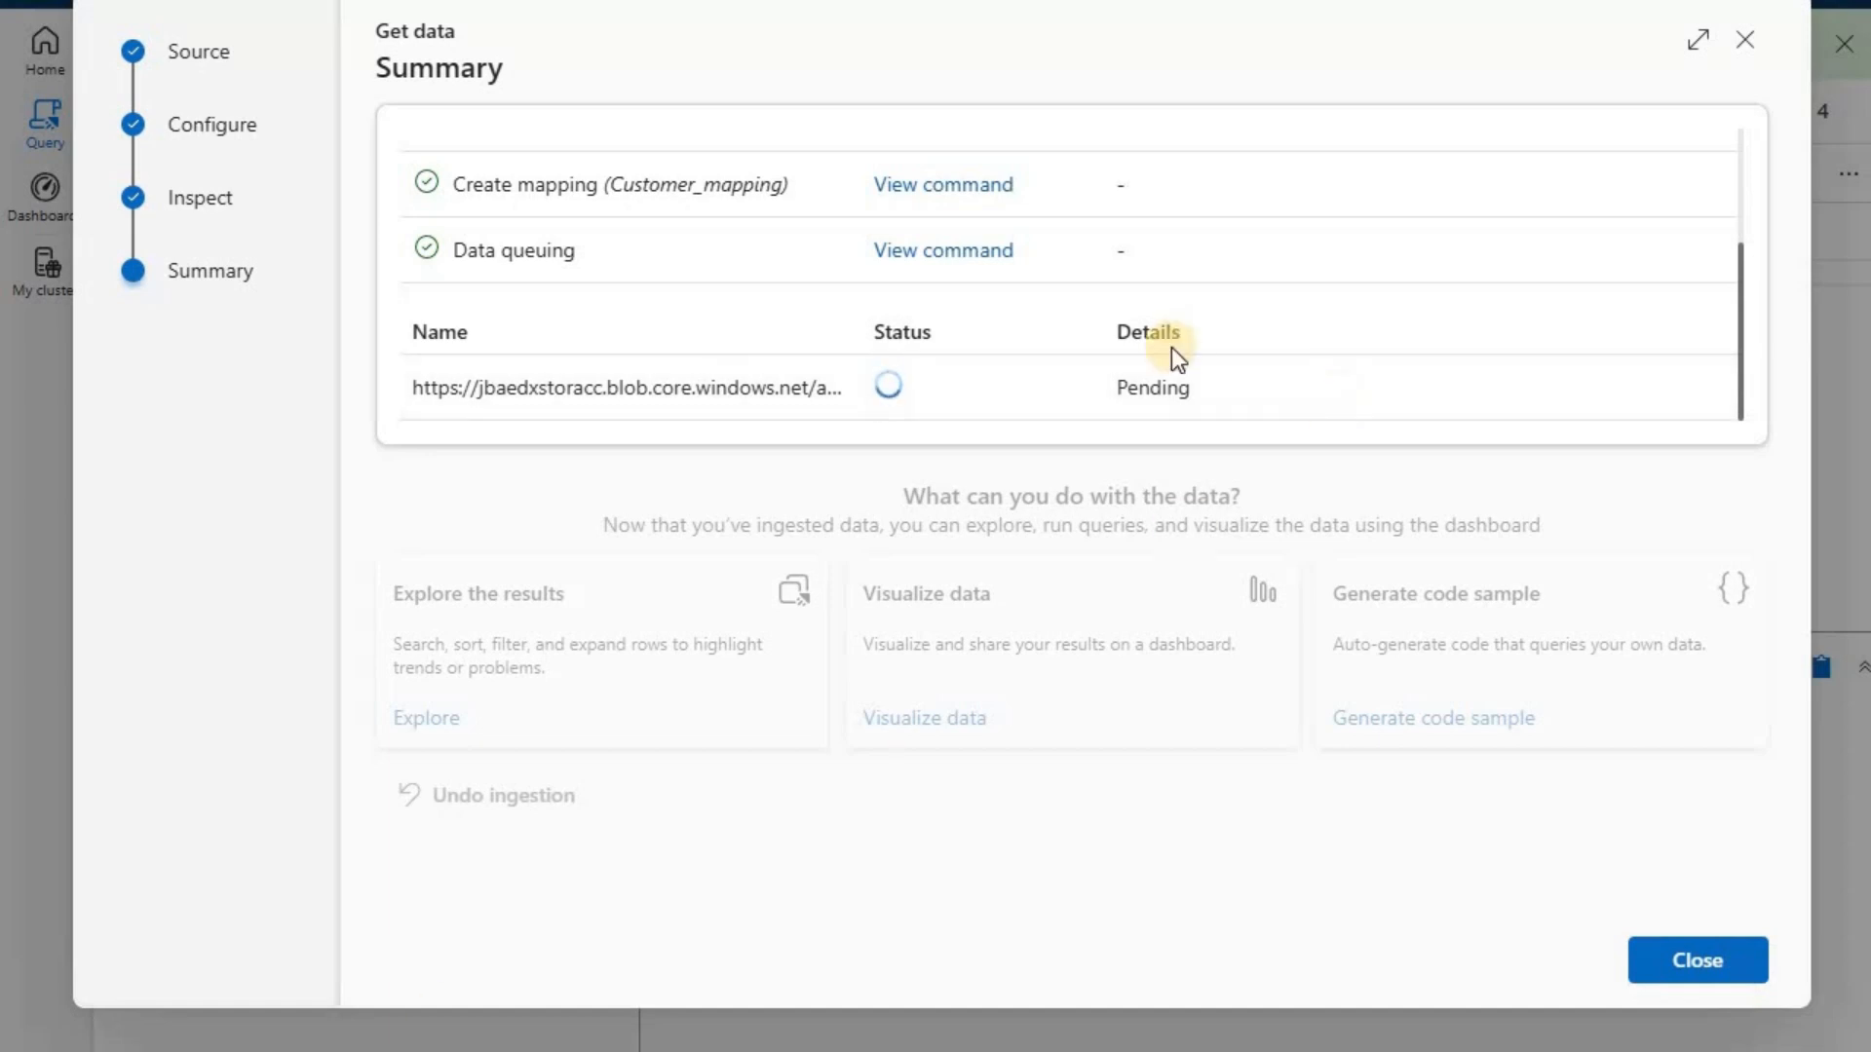
{"action": "left_click", "coordinate": [1737, 962]}
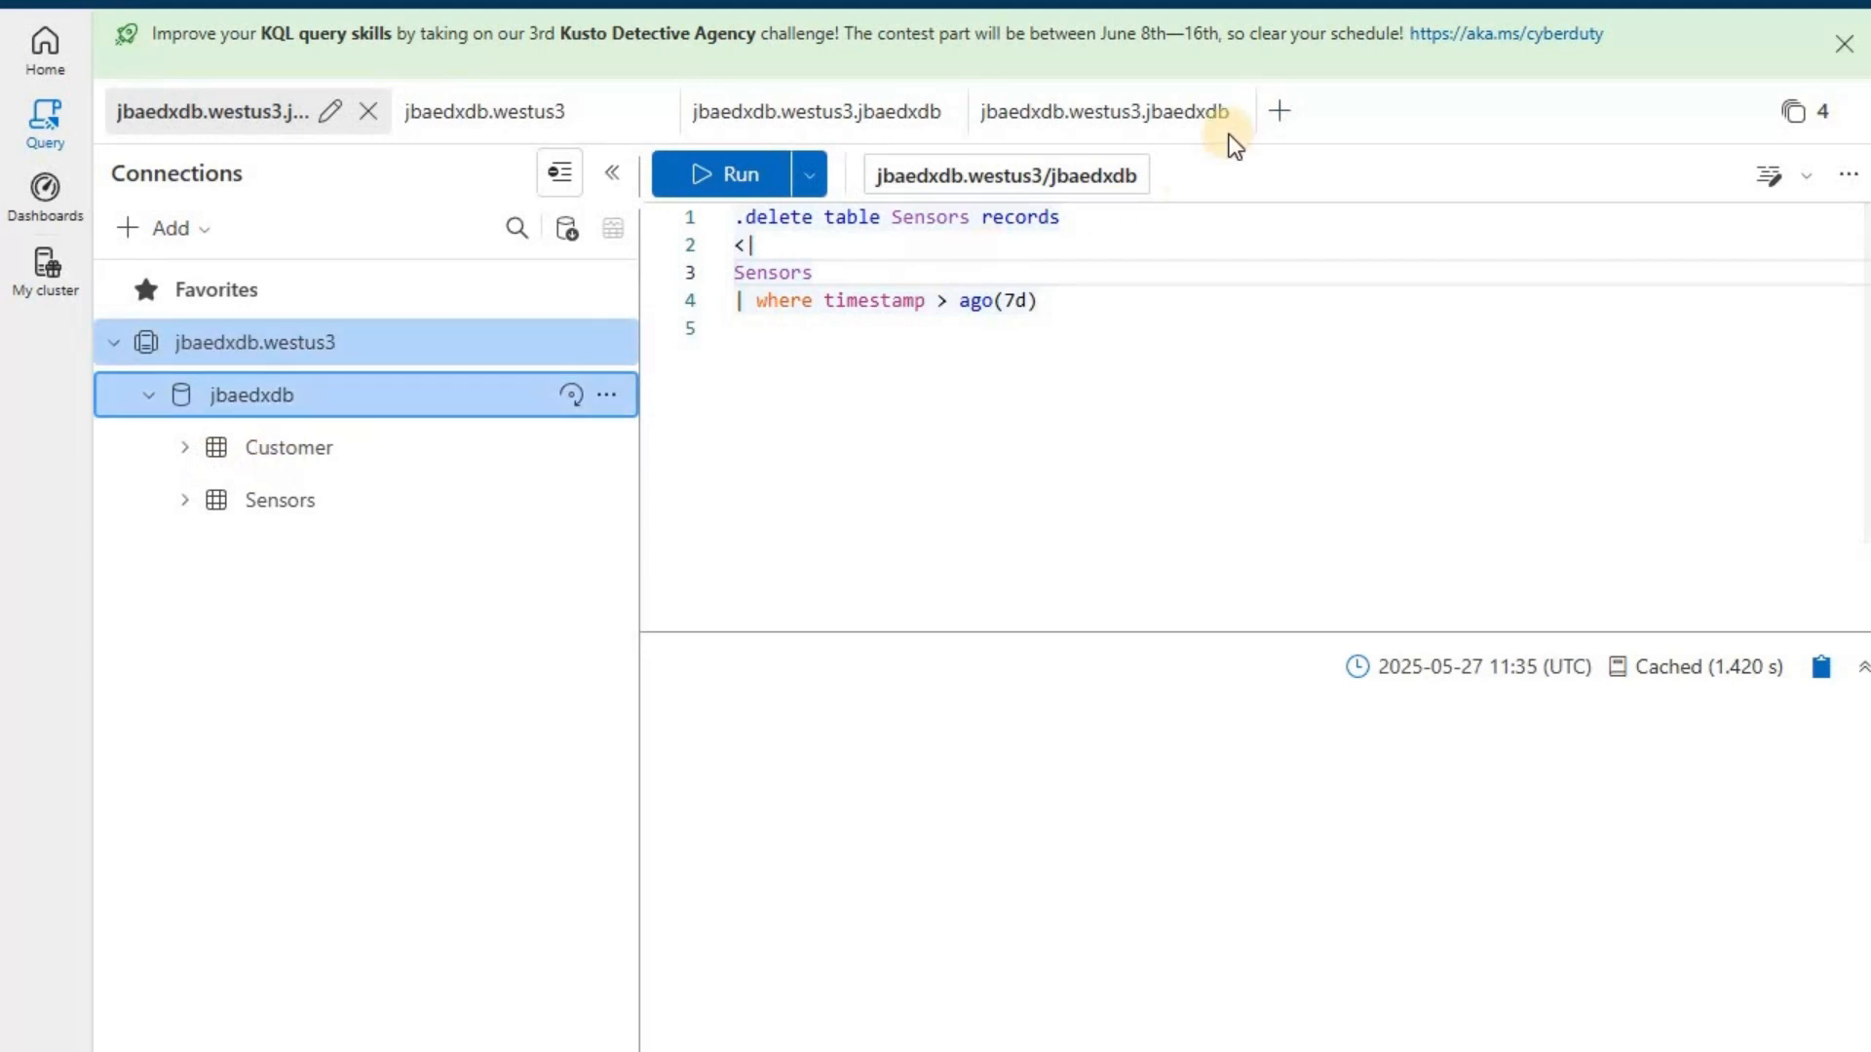
- Run the query "Customer | limit 1000" on the jbaedxdb database in a new query tab
{"action": "left_click", "coordinate": [1282, 119]}
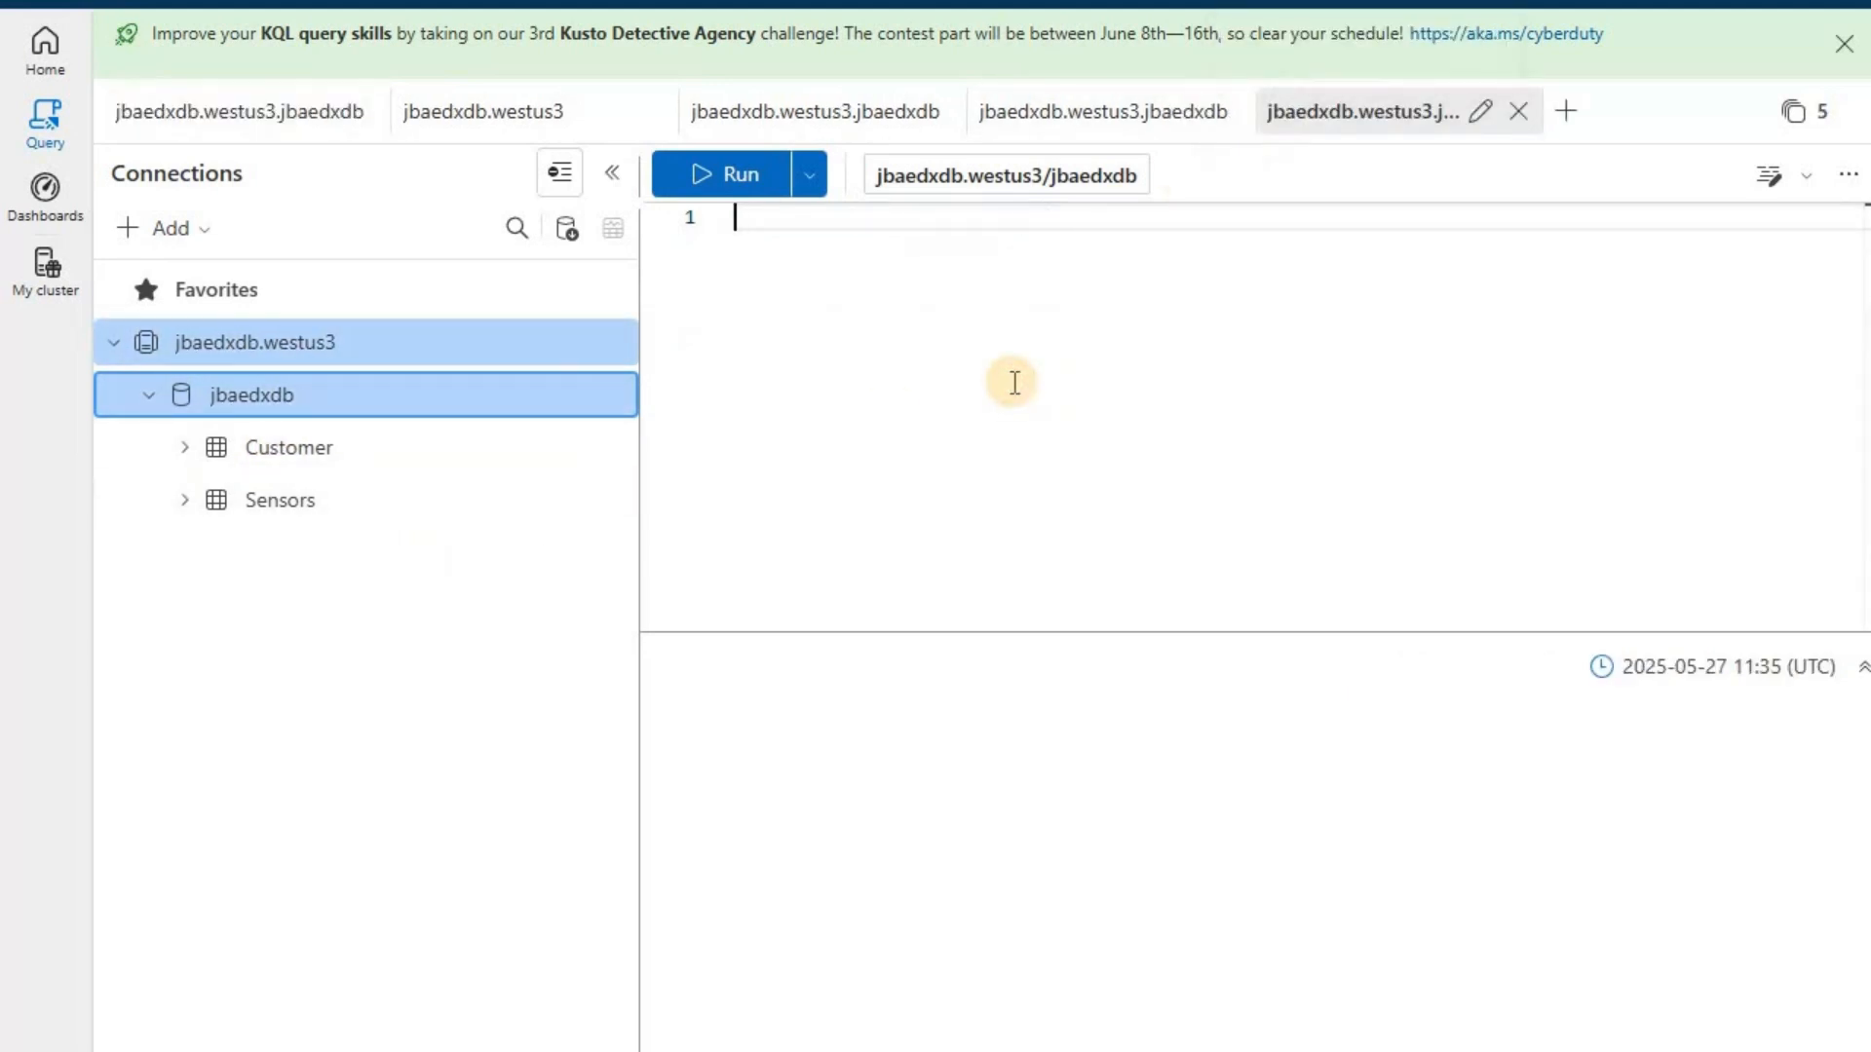
{"action": "type", "text": "cust"}
{"action": "key", "text": "Return"}
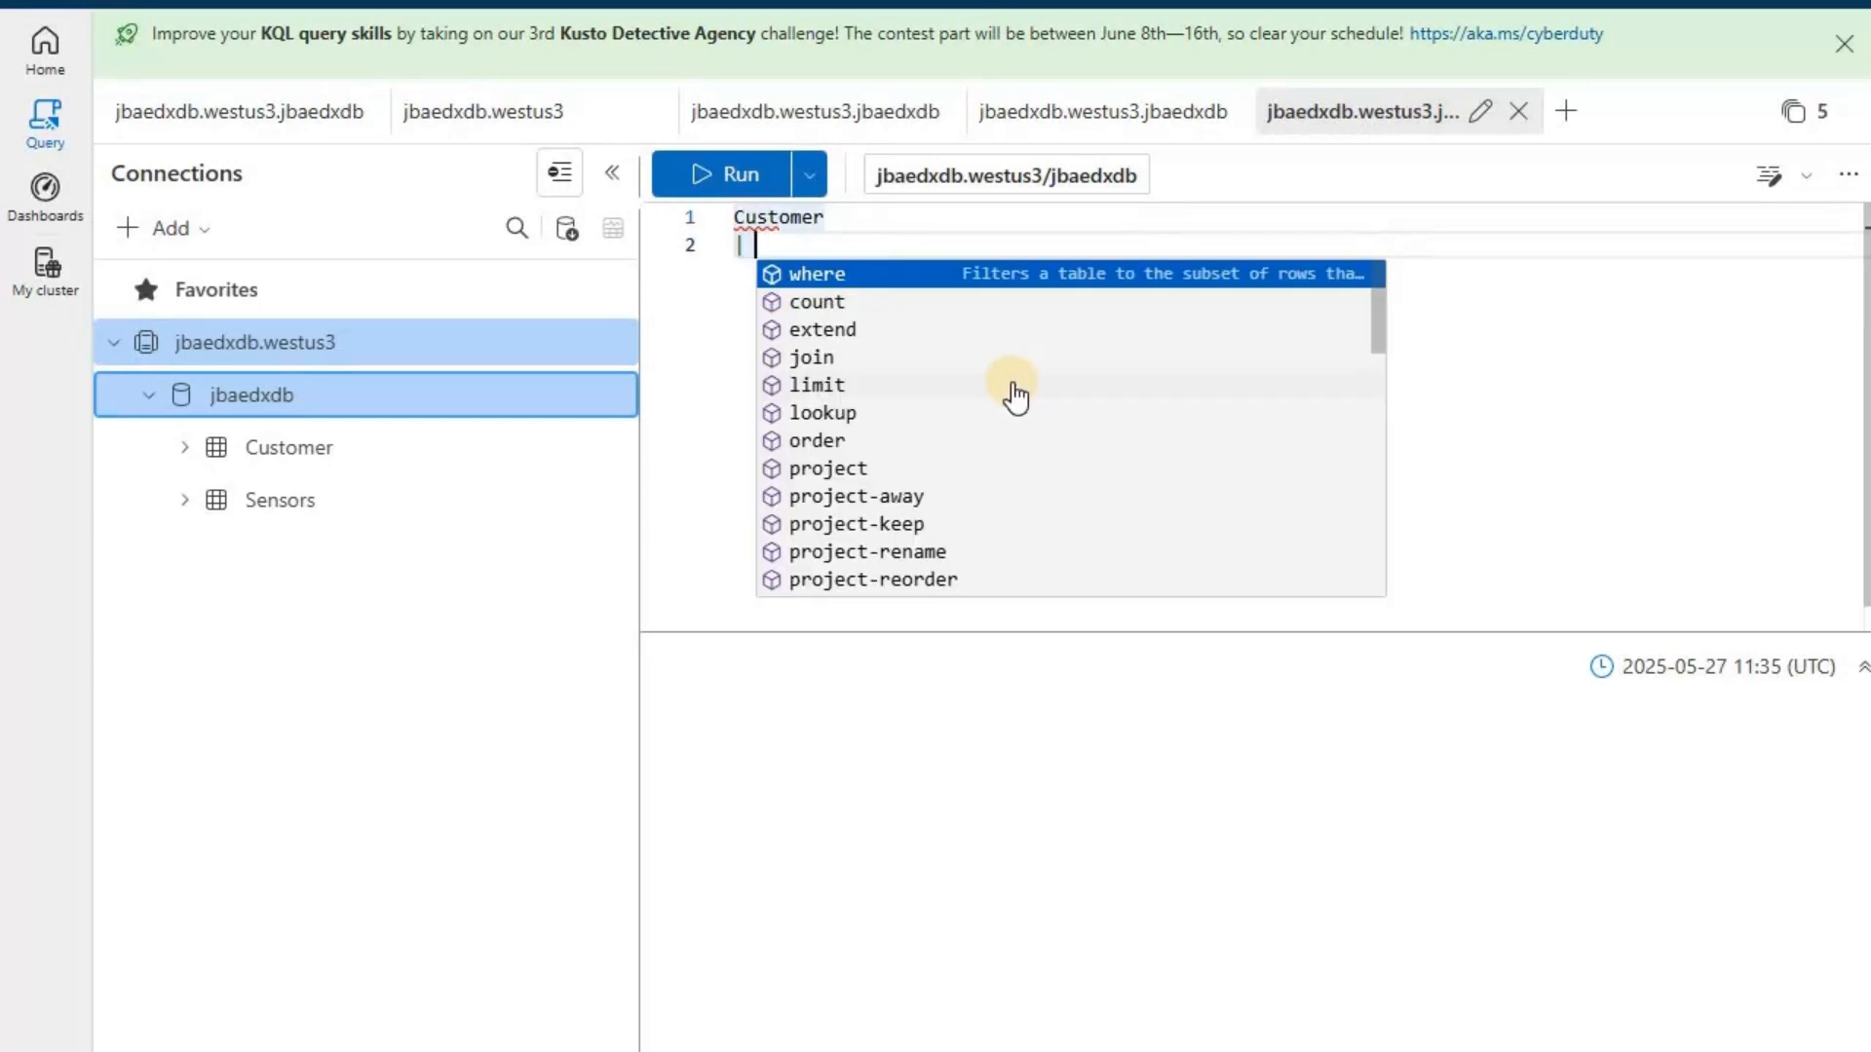
{"action": "type", "text": "limit 1000"}
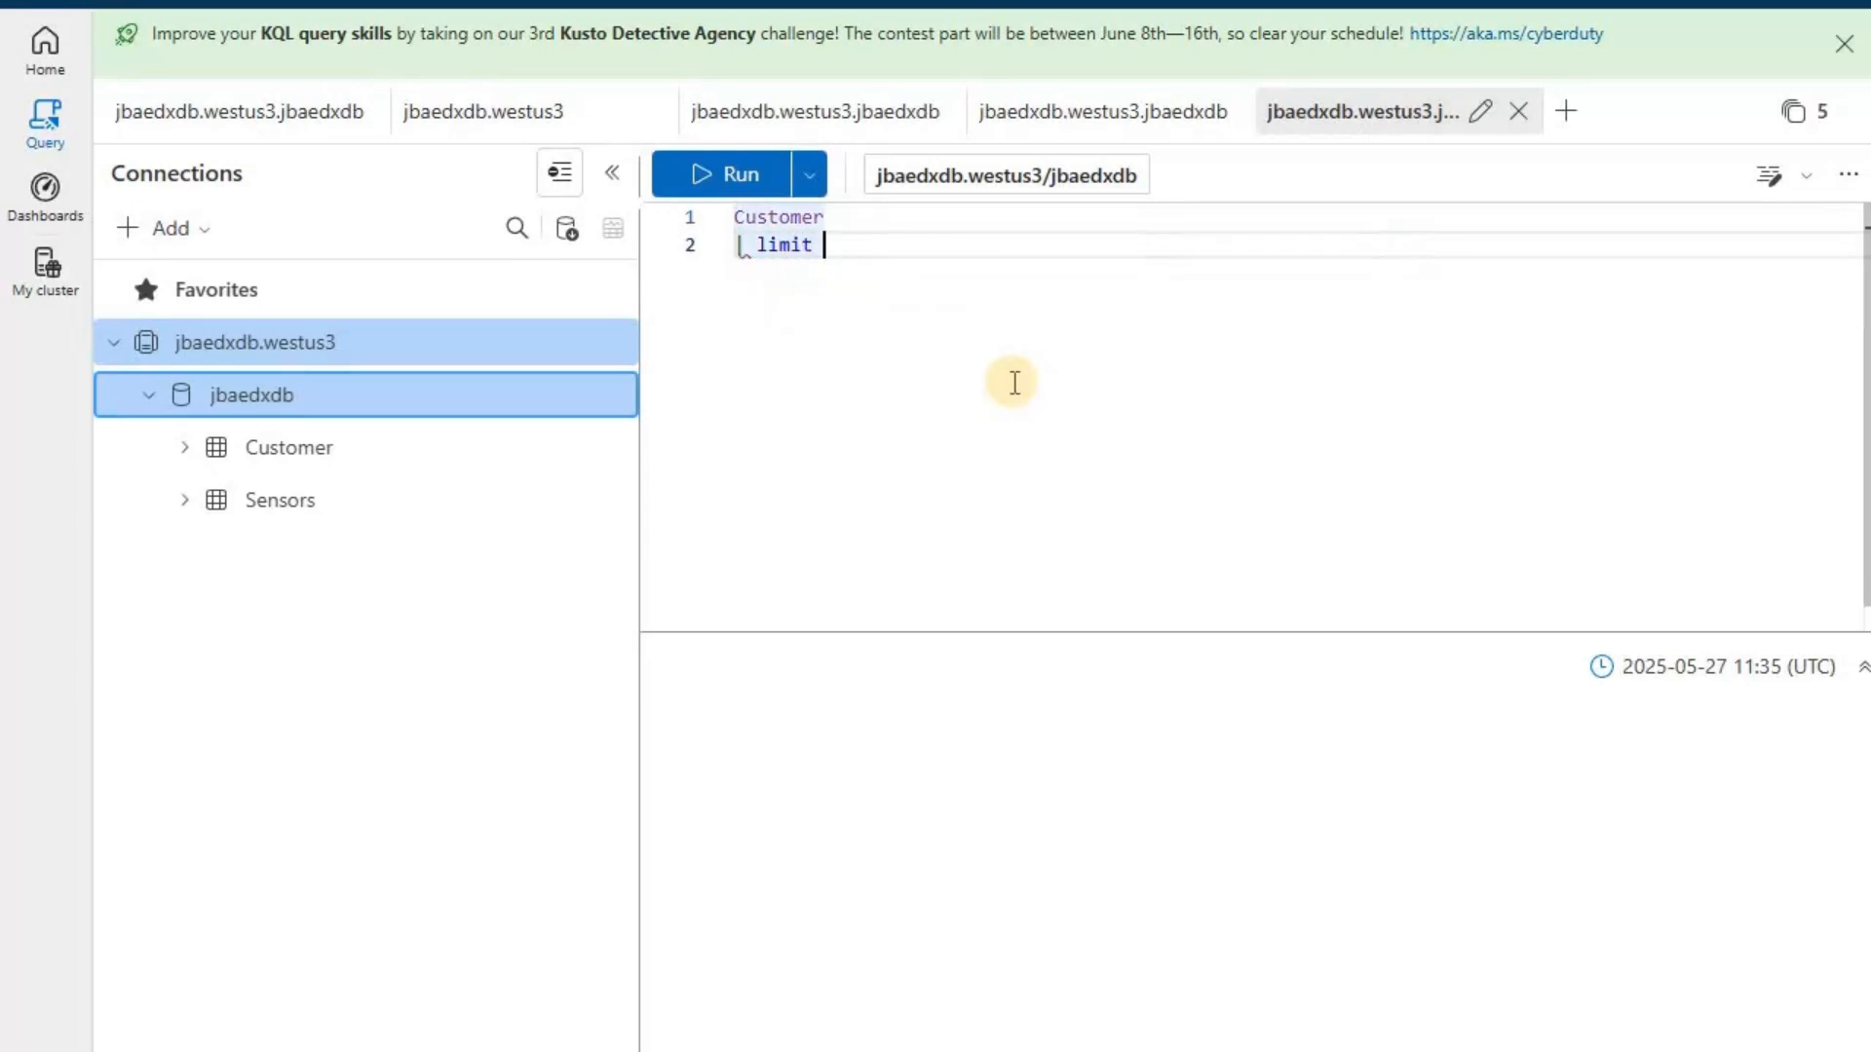
{"action": "left_click", "coordinate": [706, 185]}
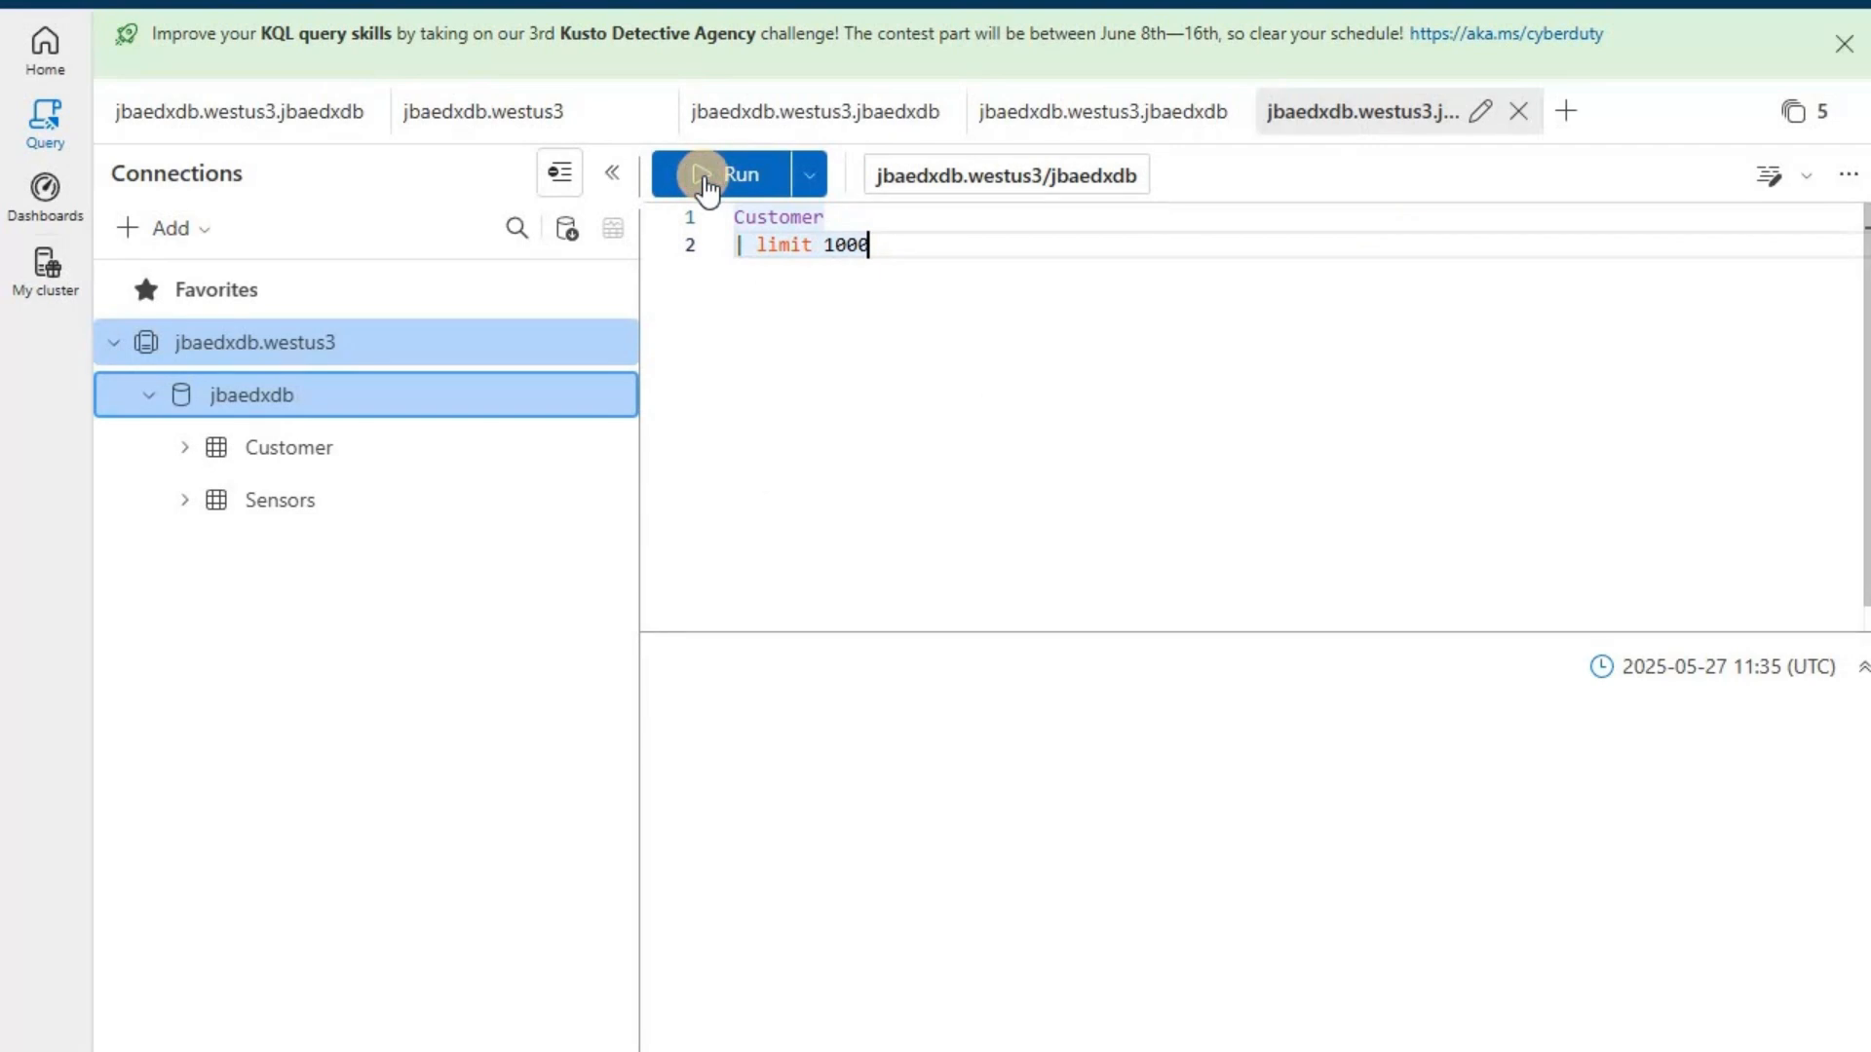